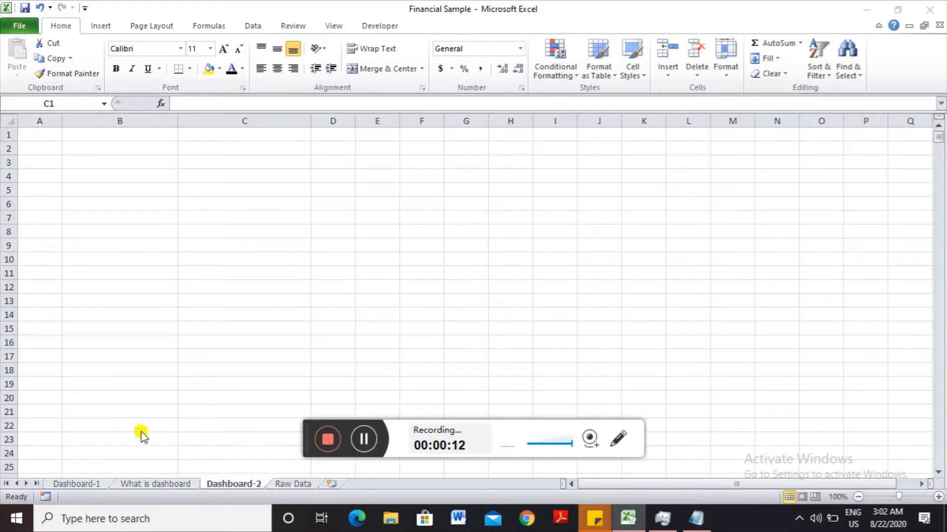
- Look at the summary cards on the Dashboard-1 sheet and return to the Dashboard-2 sheet
left_click(88, 484)
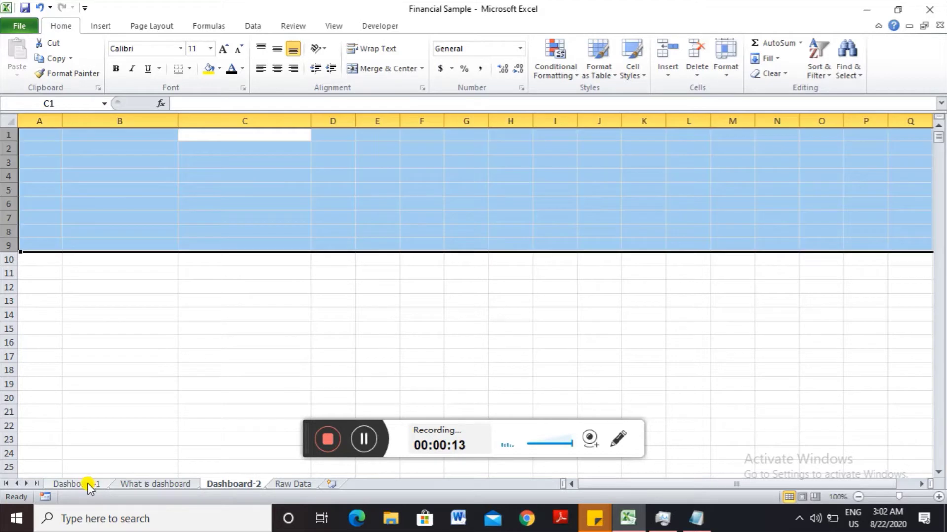
left_click(89, 484)
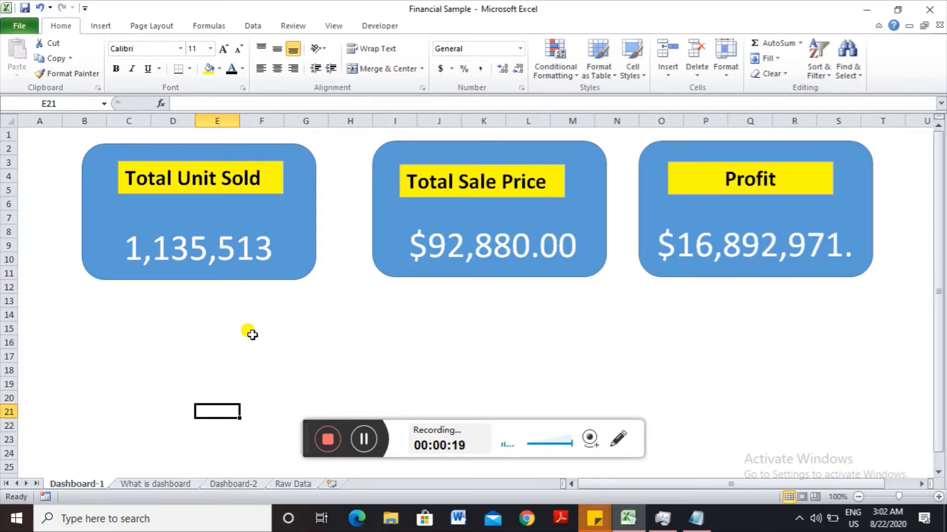
left_click(241, 483)
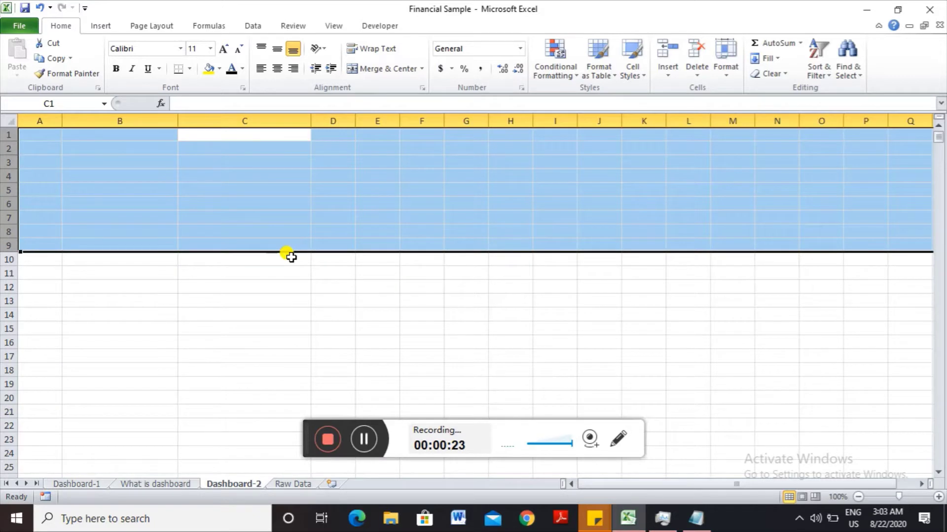
key("Down")
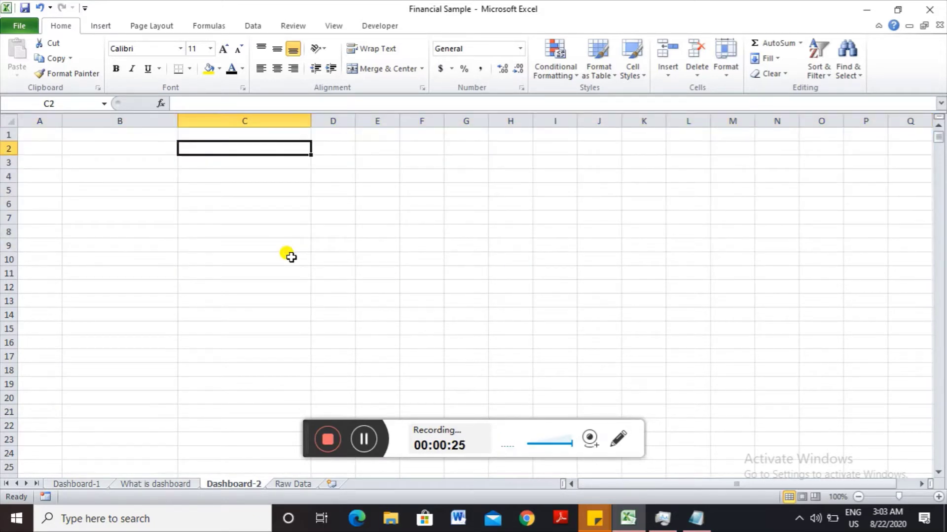
key("Right")
key("Right")
key("Right")
key("Right")
key("Right")
key("Right")
key("Right")
key("Right")
key("Right")
key("Right")
key("Right")
key("Right")
key("Right")
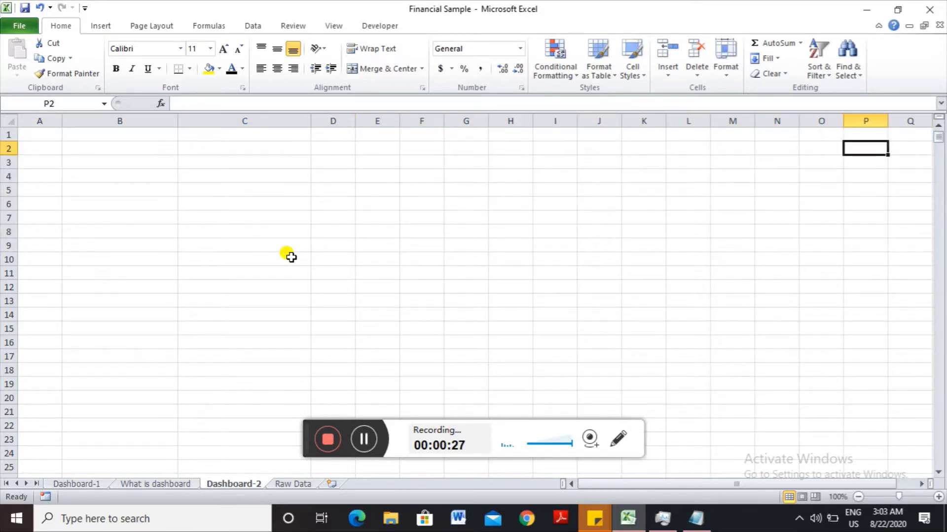
key("Home")
key("Up")
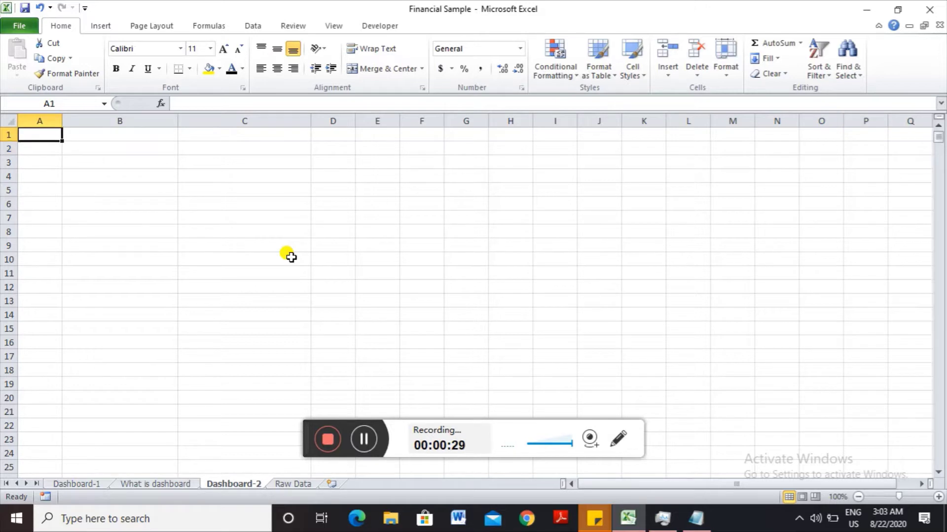
key("Right")
key("Right")
key("Right")
key("Right")
key("Right")
key("Right")
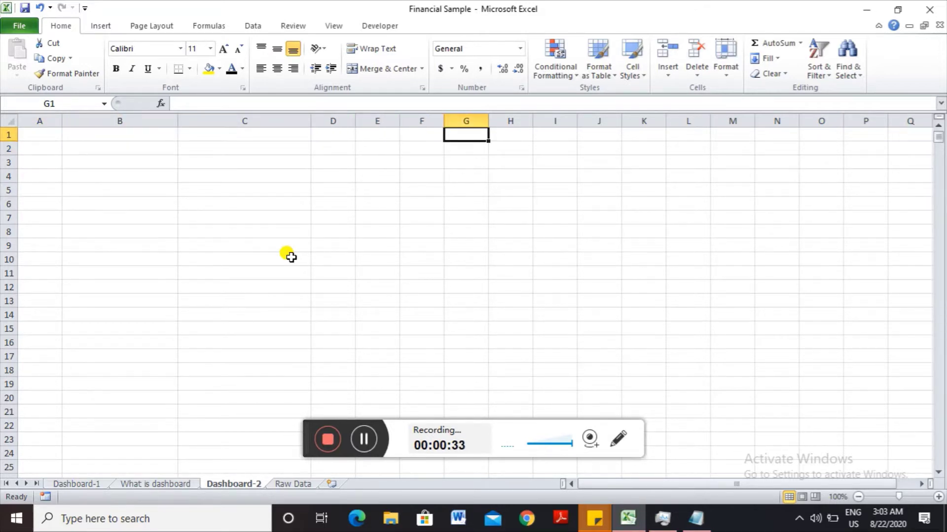
key("Down")
key("Up")
- Examine the column headings of the Raw Data sheet from Segment and Country through Units Sold, Sale Price and Profit
left_click(294, 488)
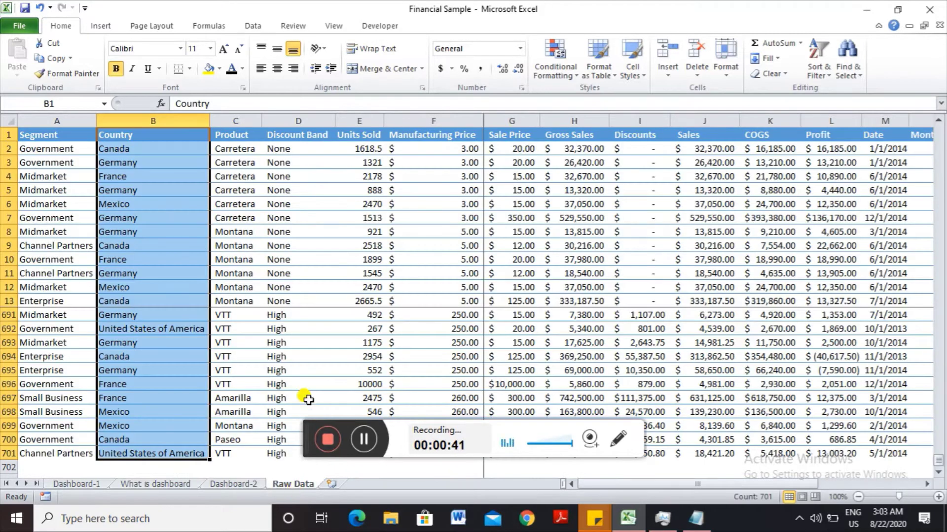
key("shift+BackSpace")
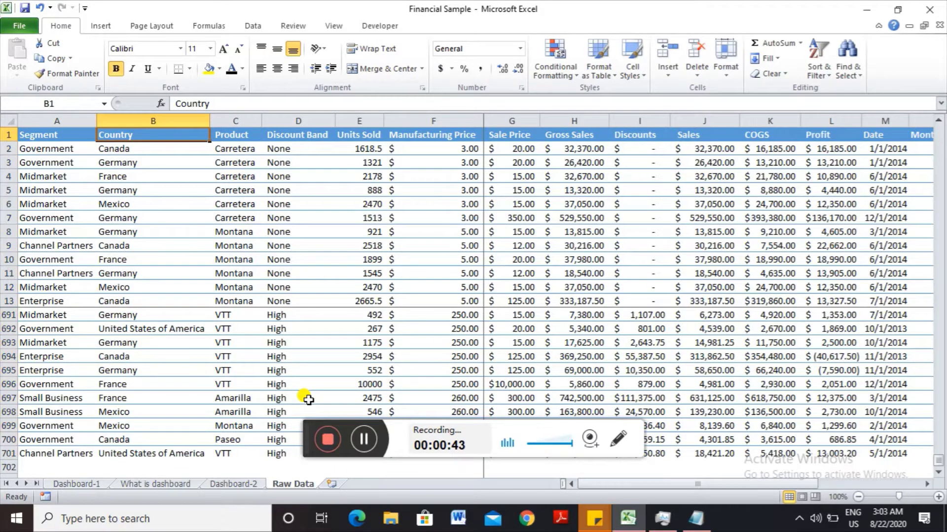
key("Left")
key("Down")
key("Up")
key("Right")
key("Down")
key("Up")
key("Right")
key("Right")
key("Right")
key("Right")
key("Right")
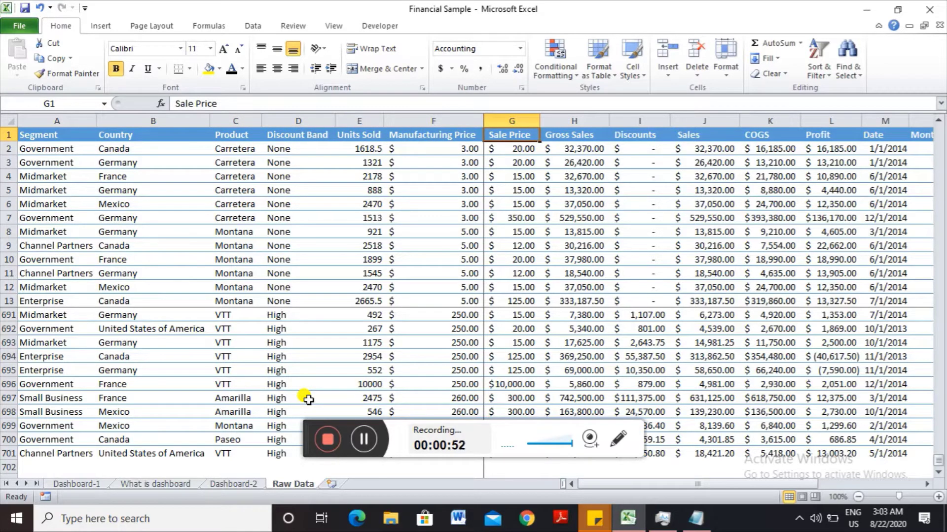
key("Right")
key("Right")
key("Right")
key("Right")
key("Right")
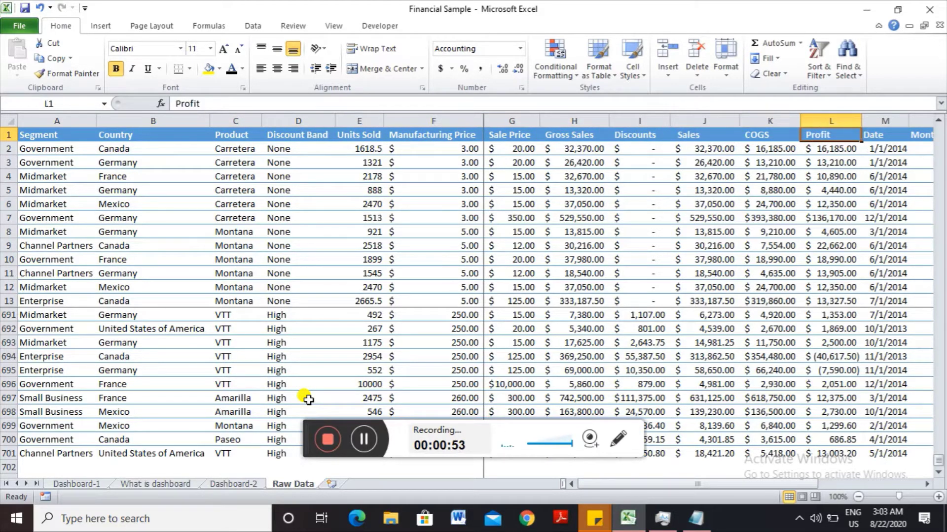
key("Left")
key("Left")
key("Left")
key("Left")
key("Left")
key("Left")
key("Left")
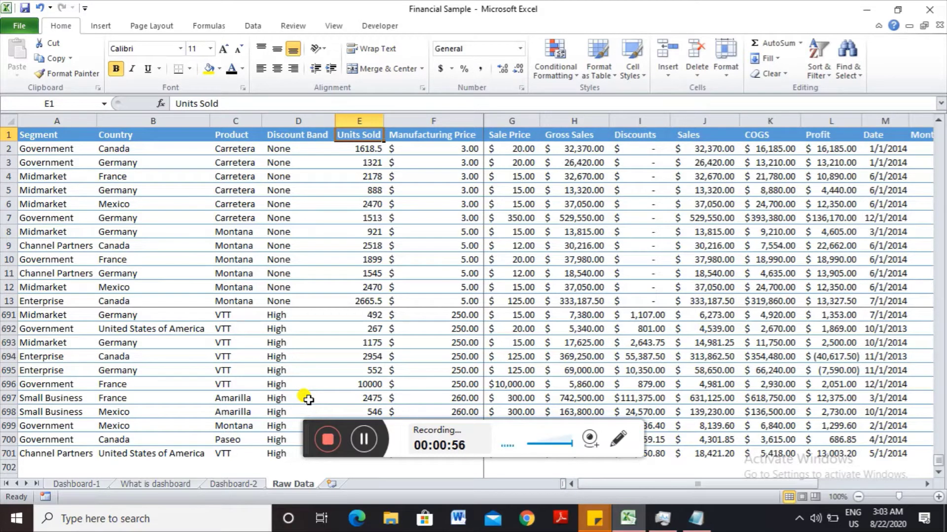
key("Down")
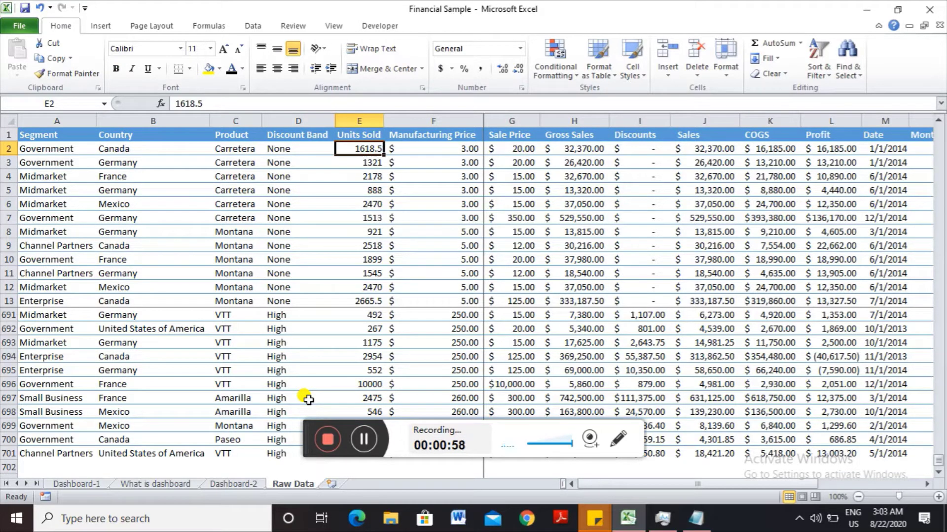
key("Up")
key("Home")
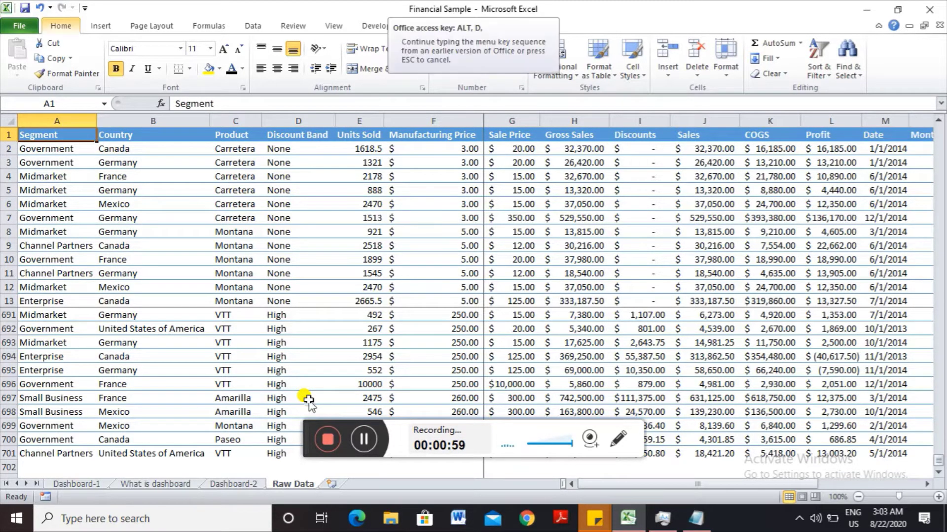
- Filter the Raw Data header row temporarily to view the distinct Country values, and remove the filter again
key("ctrl+shift+l")
key("Down")
key("Up")
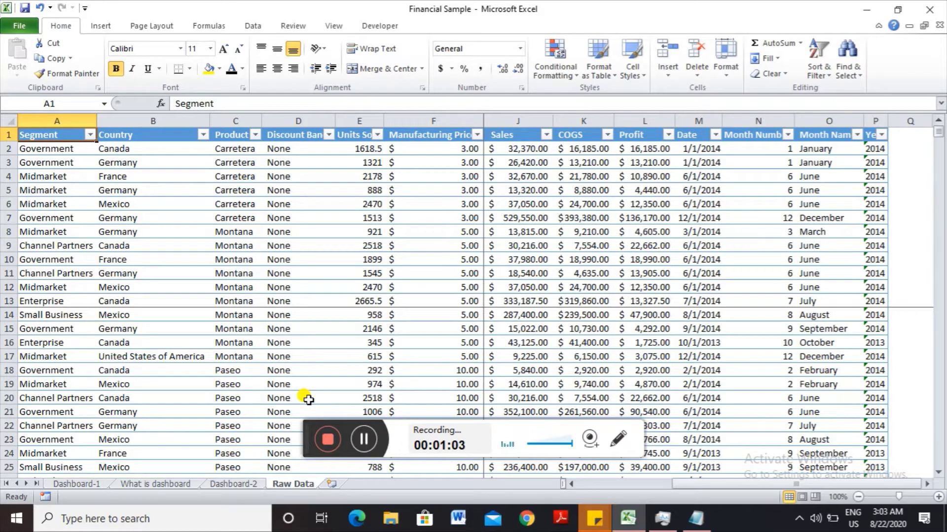
key("Right")
key("Right")
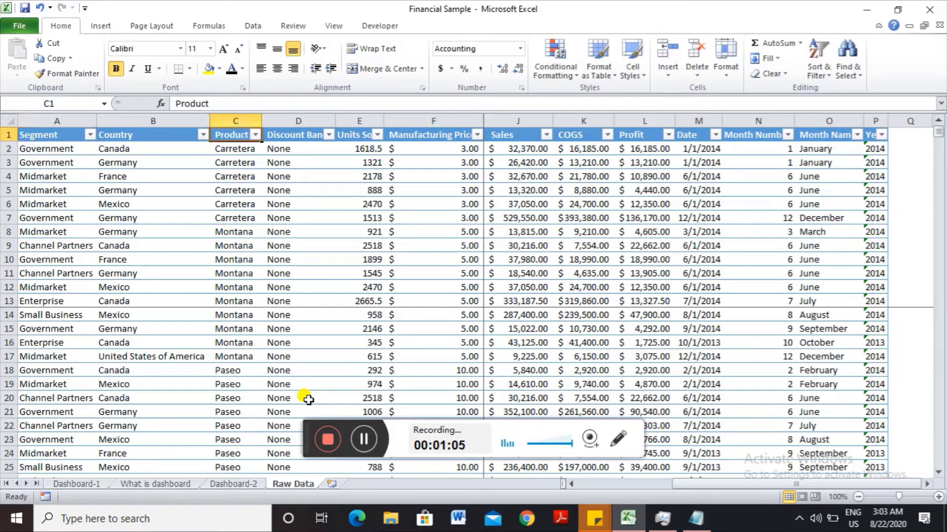
key("Left")
key("alt+Down")
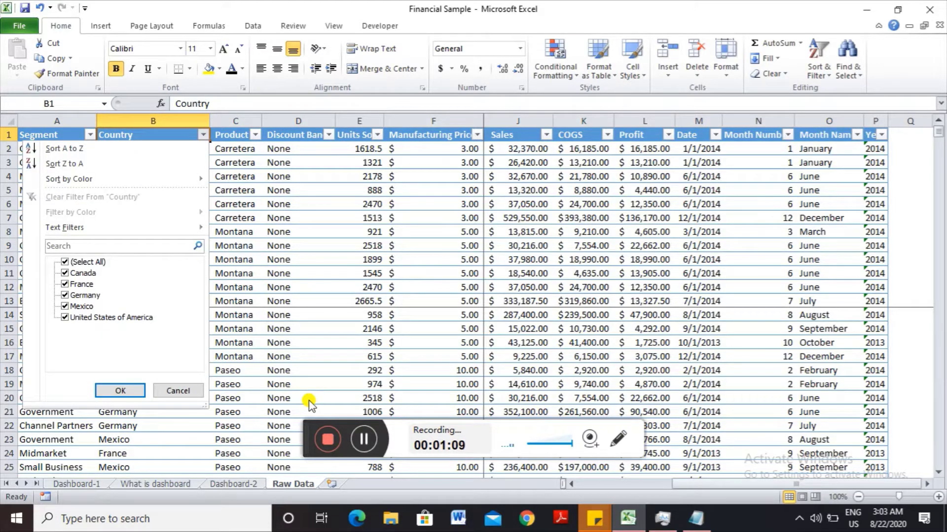
key("Escape")
key("ctrl+shift+l")
key("Down")
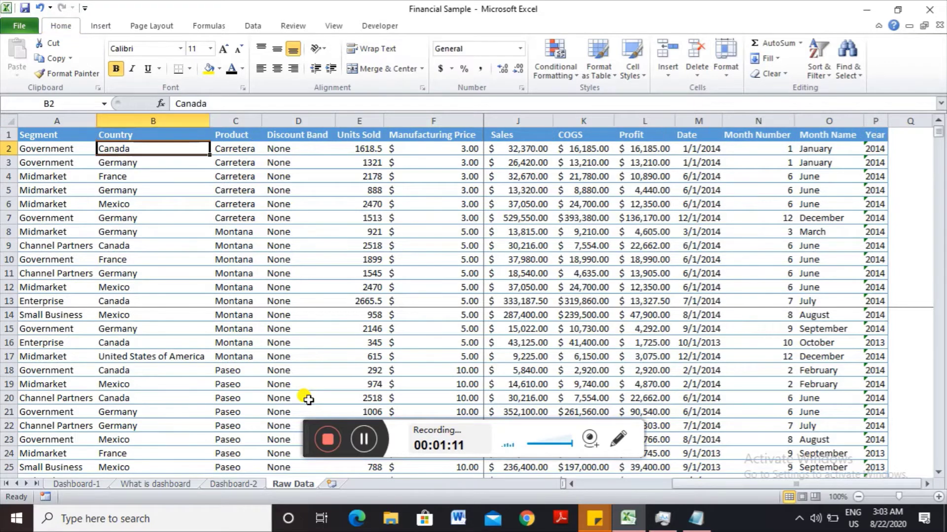
key("Up")
key("ctrl+shift+Down")
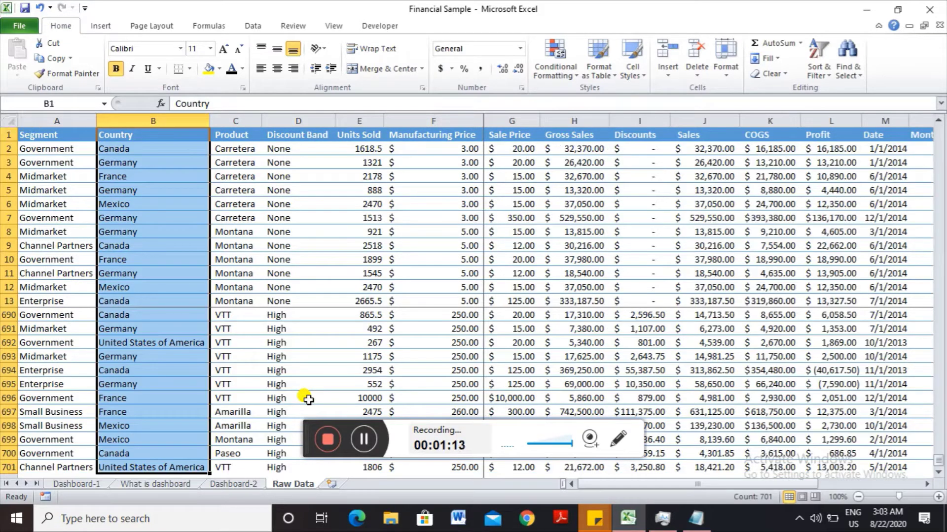
key("ctrl+c")
key("Escape")
key("Up")
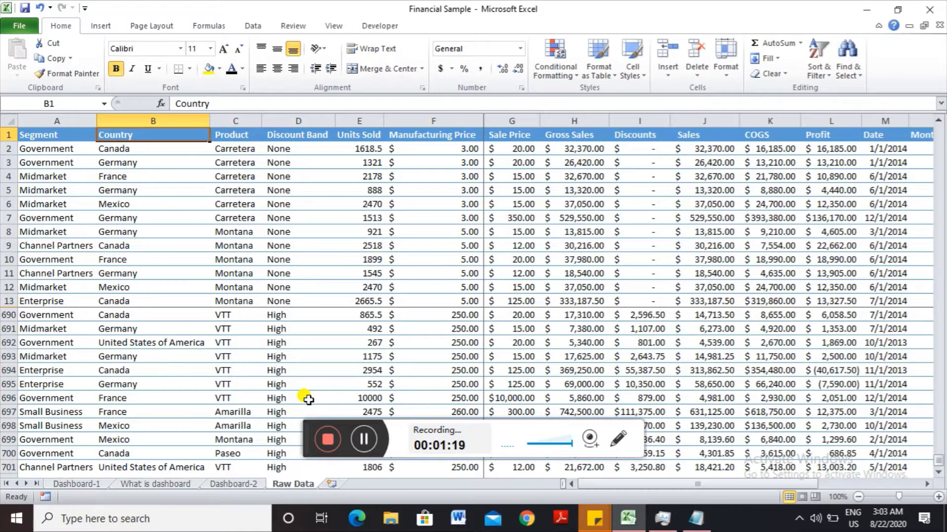
- Copy the whole Country column including its header from Raw Data into Dashboard-2 starting at cell N1
key("ctrl+shift+Down")
key("ctrl+c")
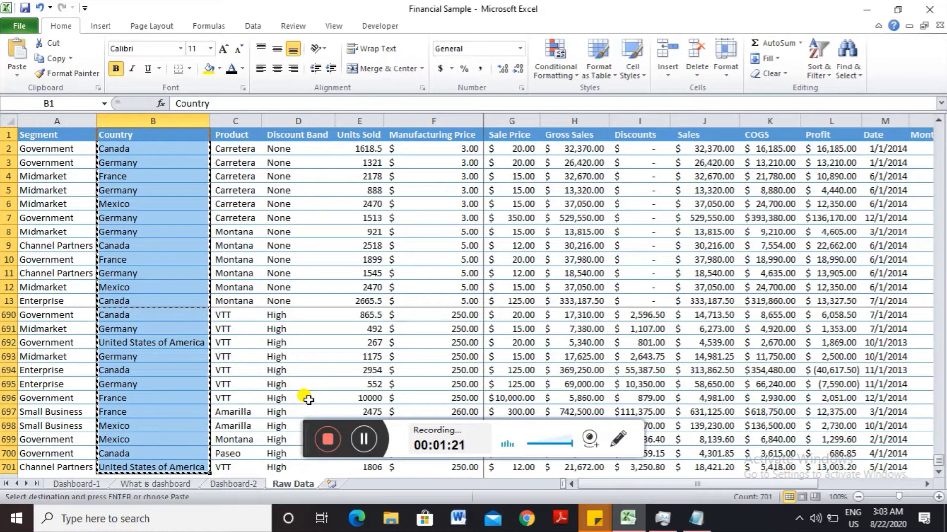
left_click(242, 485)
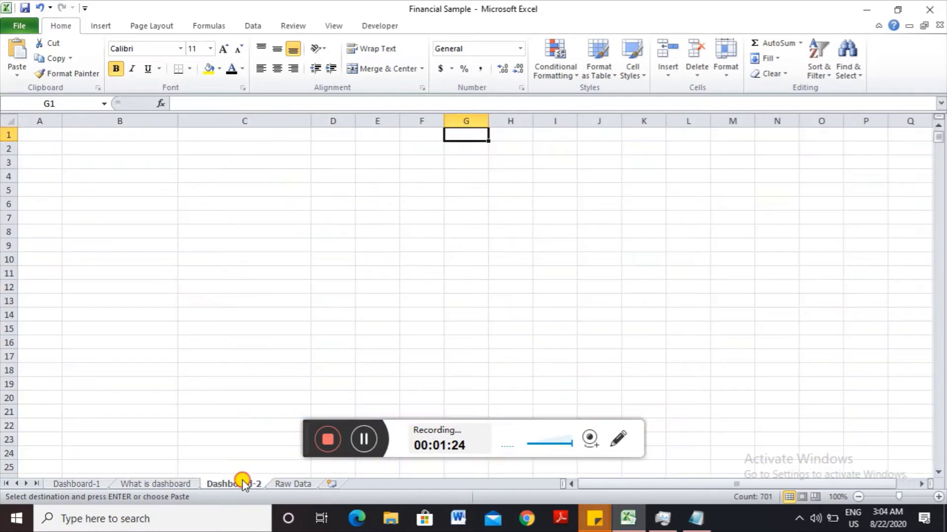
left_click(758, 132)
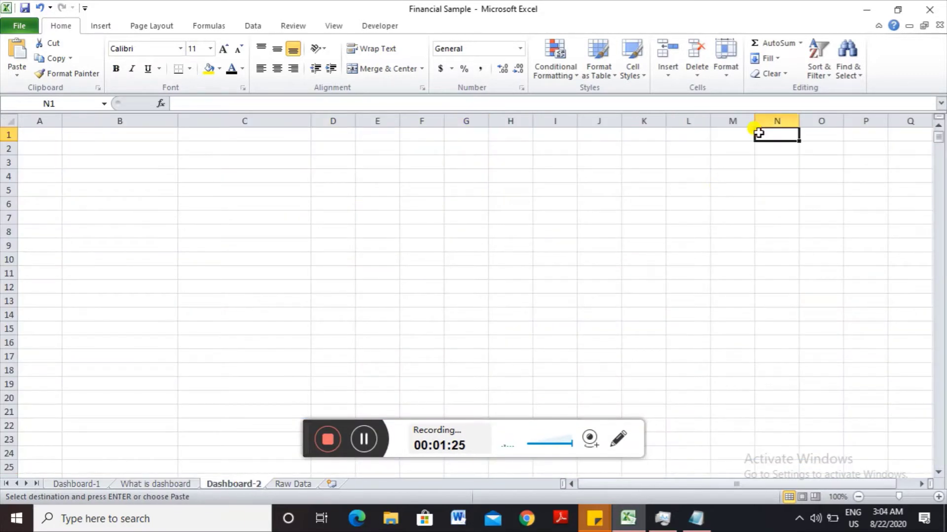
key("ctrl+v")
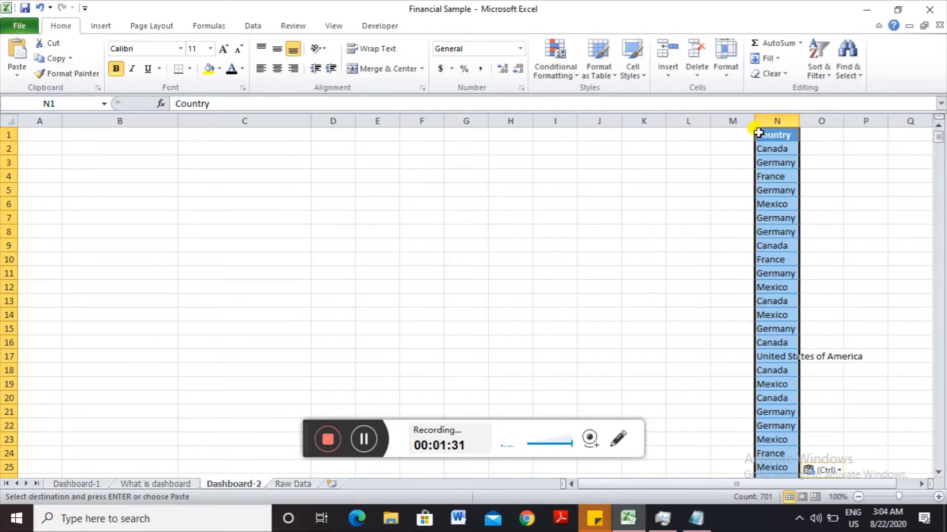
- Remove the duplicate countries from the pasted Country list in column N, treating the first row as a header
key("alt")
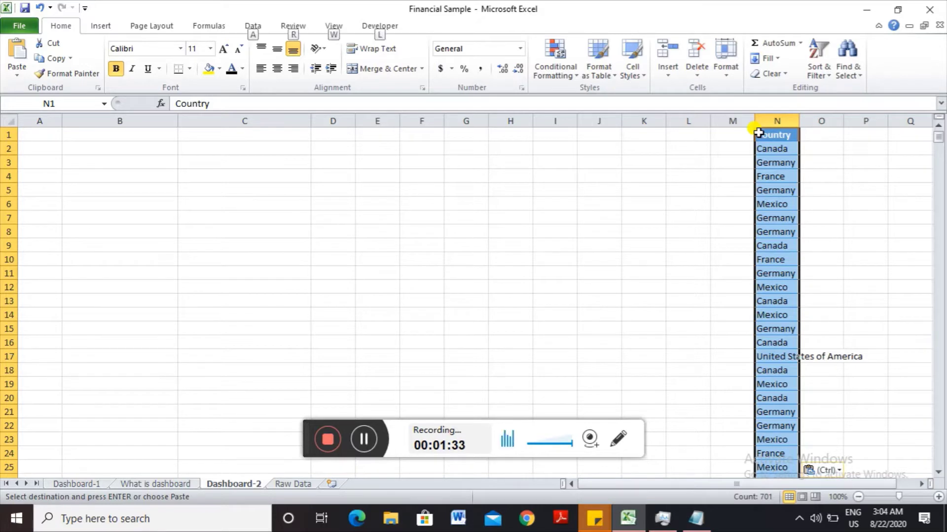
key("alt")
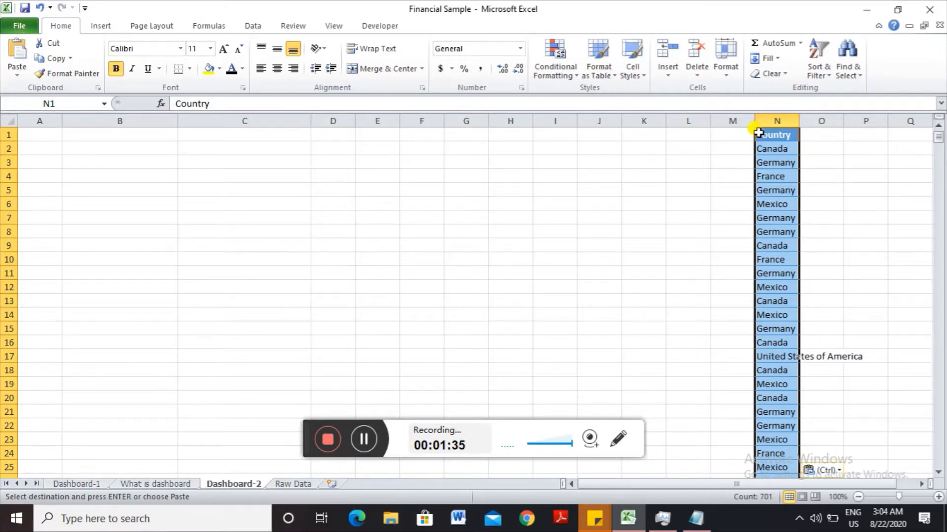
key("alt+a")
key("m")
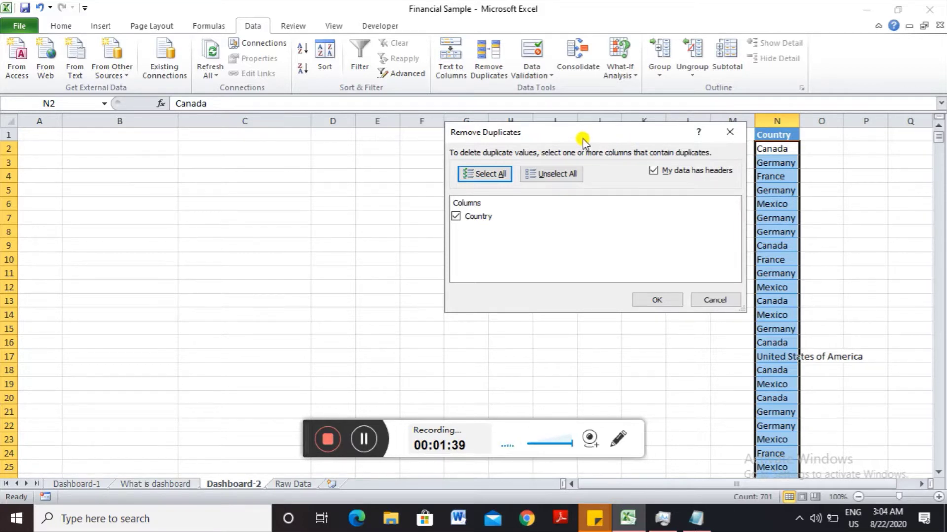
left_click(653, 300)
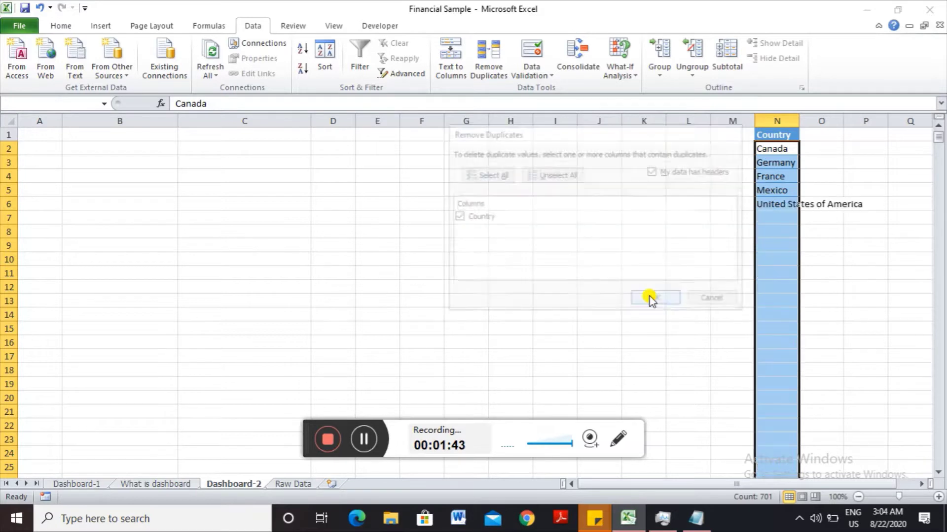
left_click(474, 295)
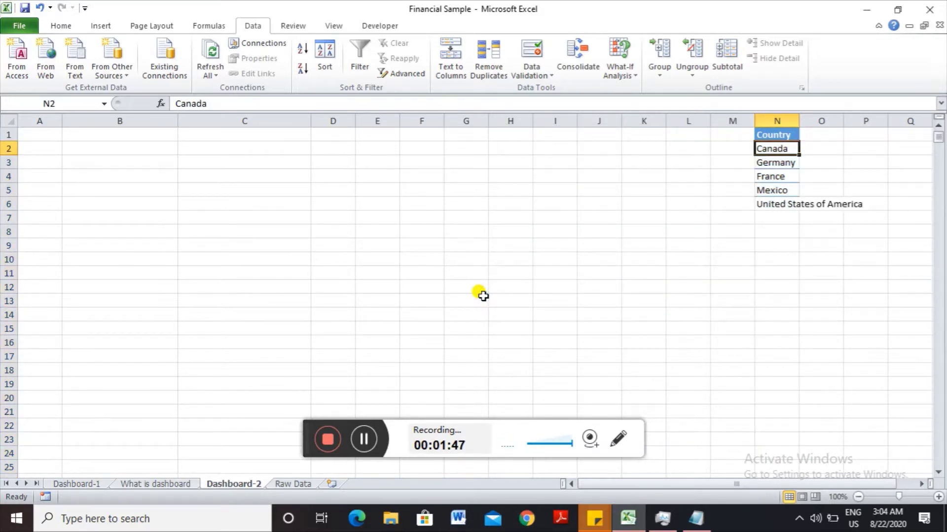
- Copy the Country header from cell N1 into cell C1 of the Dashboard-2 sheet
key("Up")
key("Down")
key("Up")
key("ctrl+c")
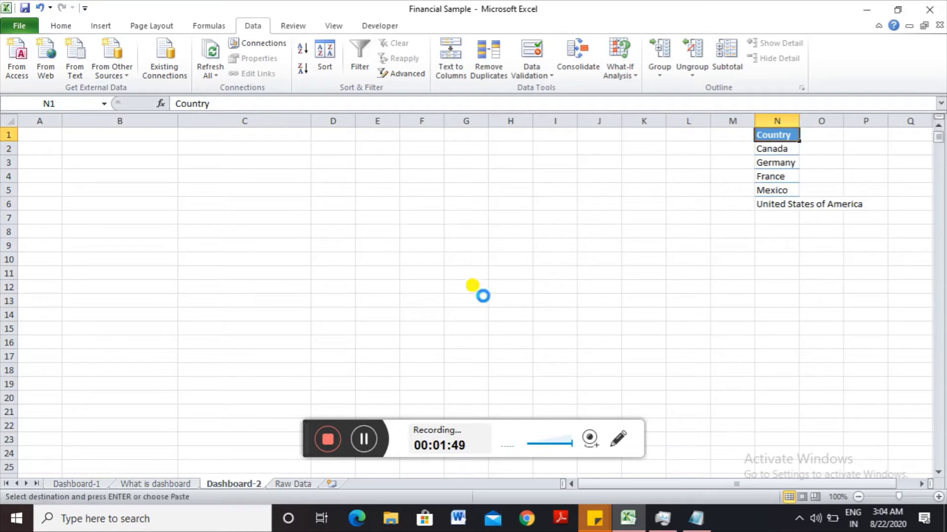
key("Left")
key("Left")
key("Left")
key("Left")
key("Left")
key("Left")
key("Left")
key("Left")
key("Left")
key("Left")
key("Left")
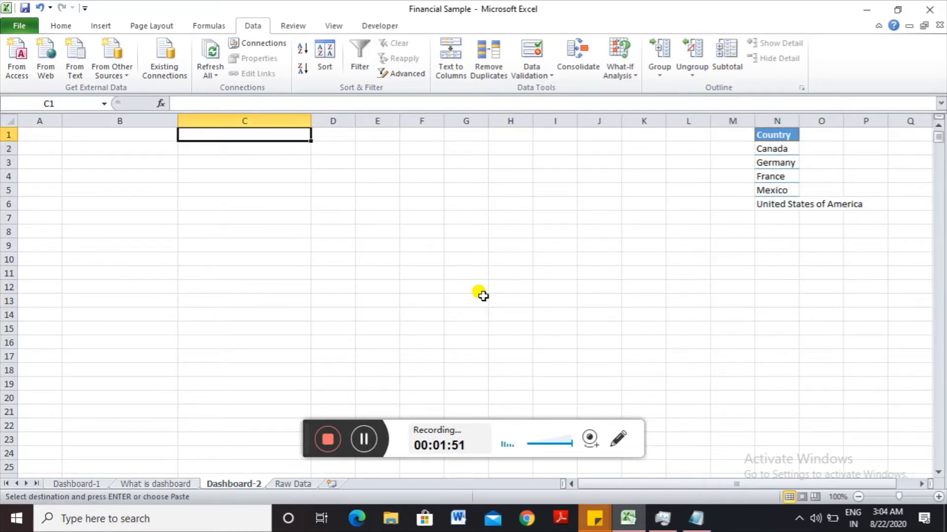
key("Return")
key("Right")
key("Right")
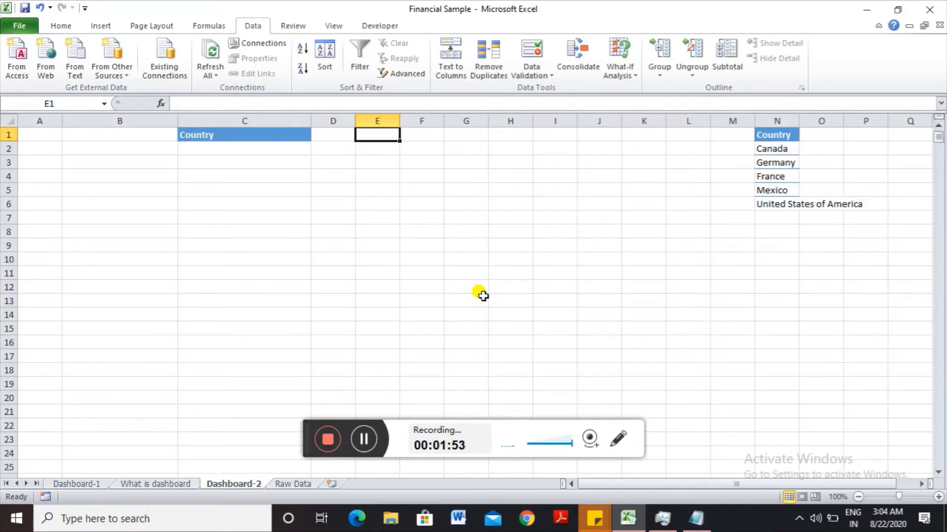
key("Left")
key("Left")
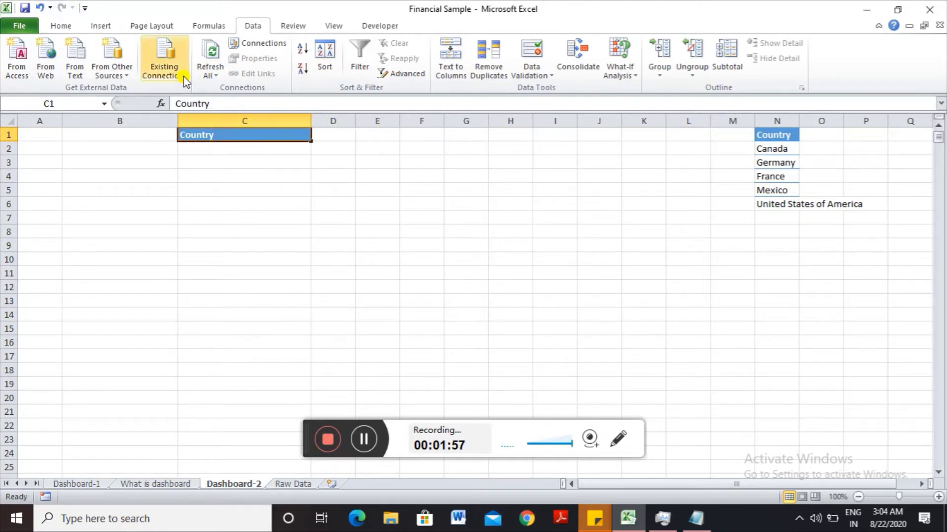
left_click(101, 26)
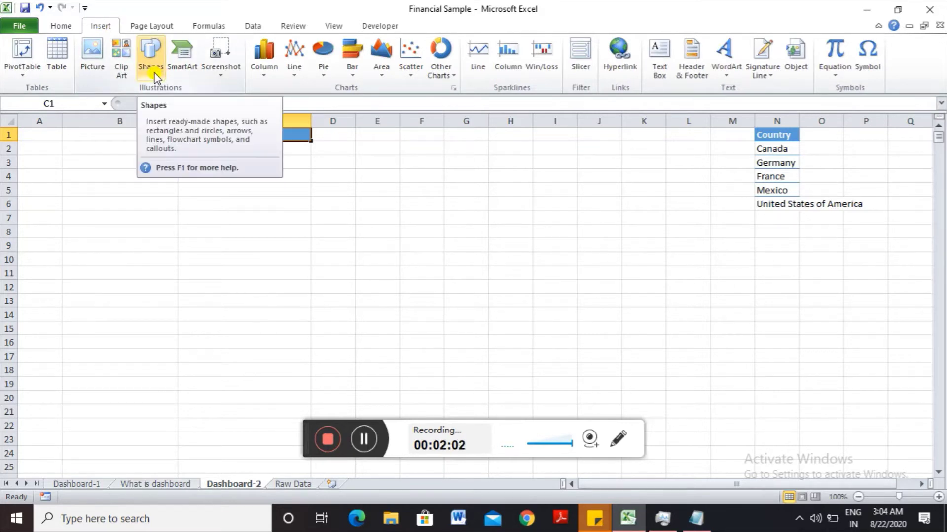
left_click(61, 26)
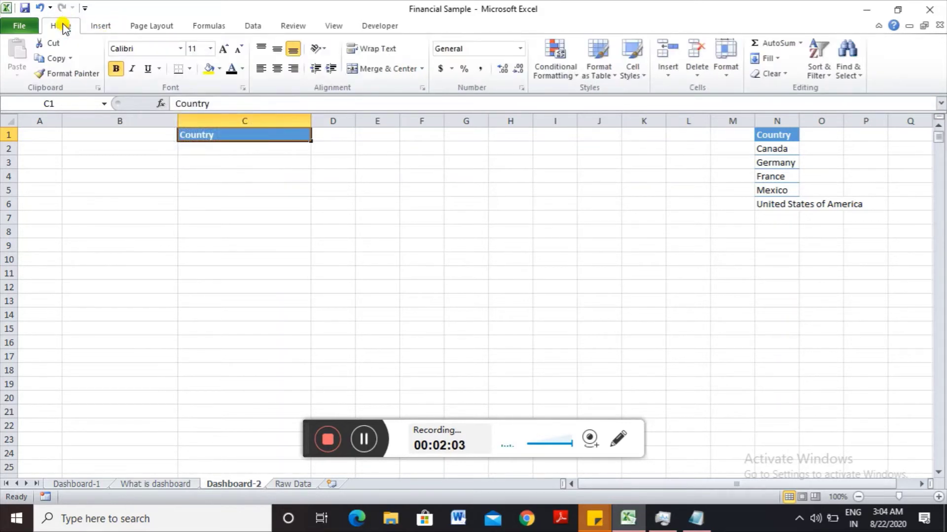
- Format the Country header in cell C1 with font size 20, black text and a yellow fill
left_click(210, 49)
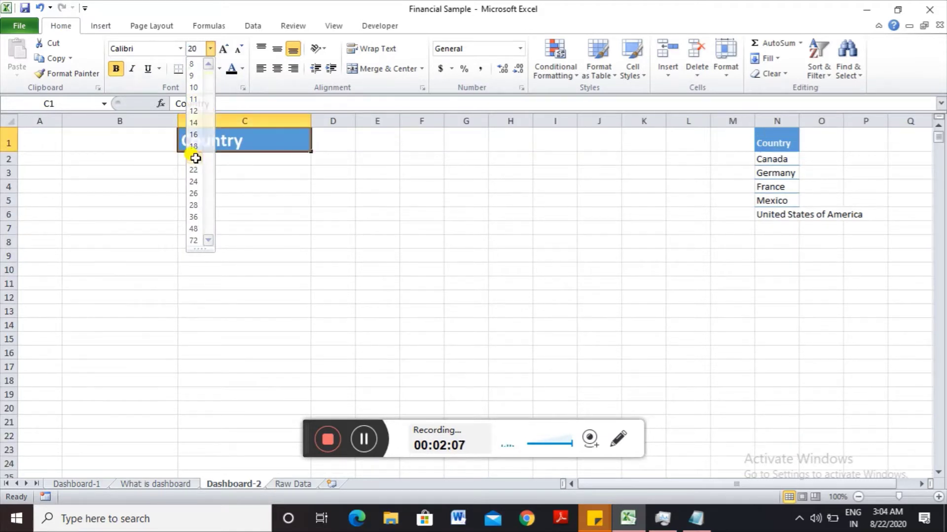
left_click(194, 158)
left_click(242, 74)
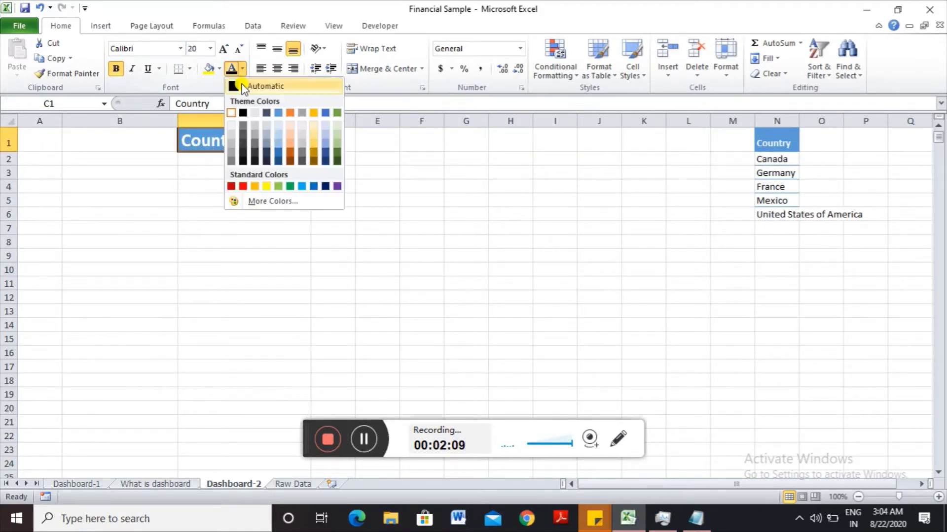
left_click(245, 110)
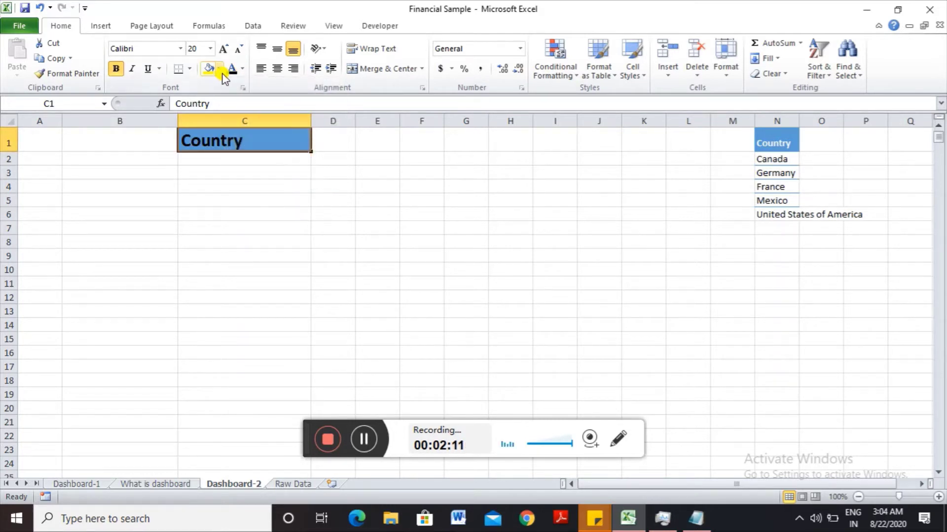
left_click(221, 70)
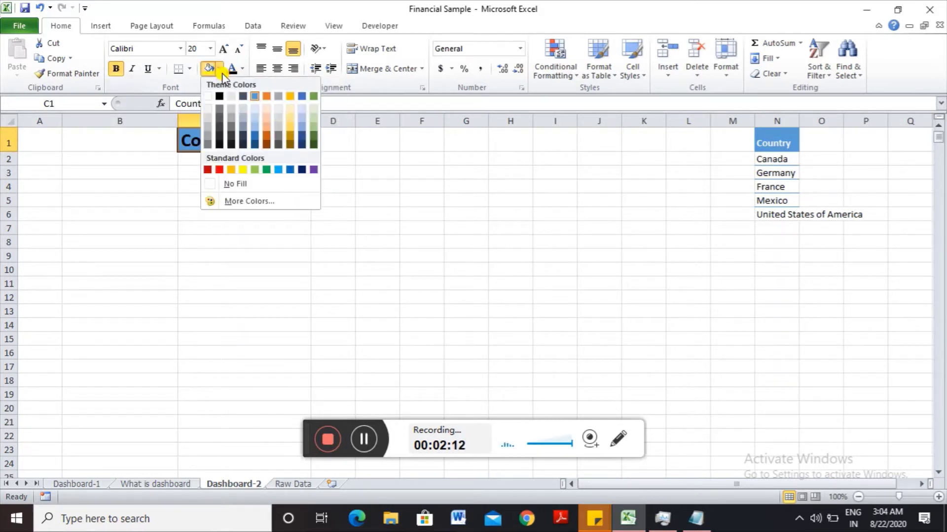
left_click(241, 170)
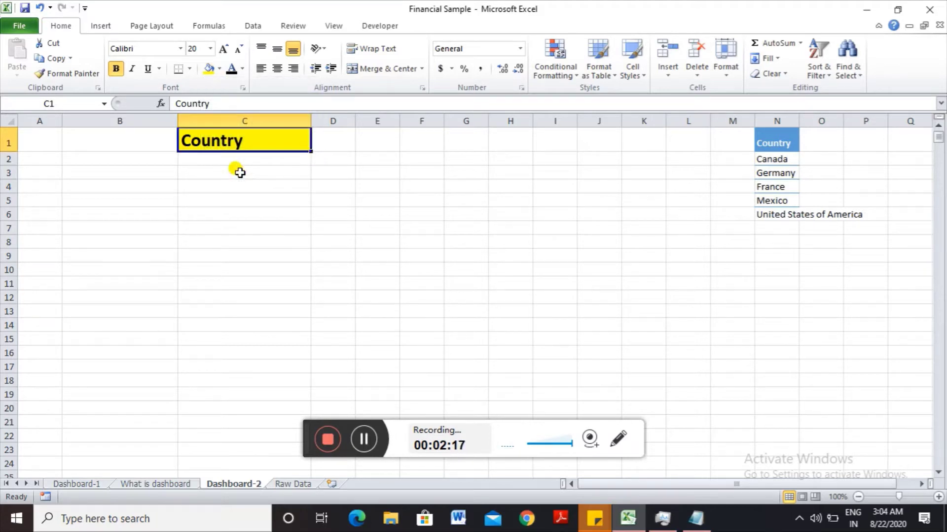
- Center the Country header horizontally and vertically in C1, then widen column C and increase the height of row 1
left_click(282, 69)
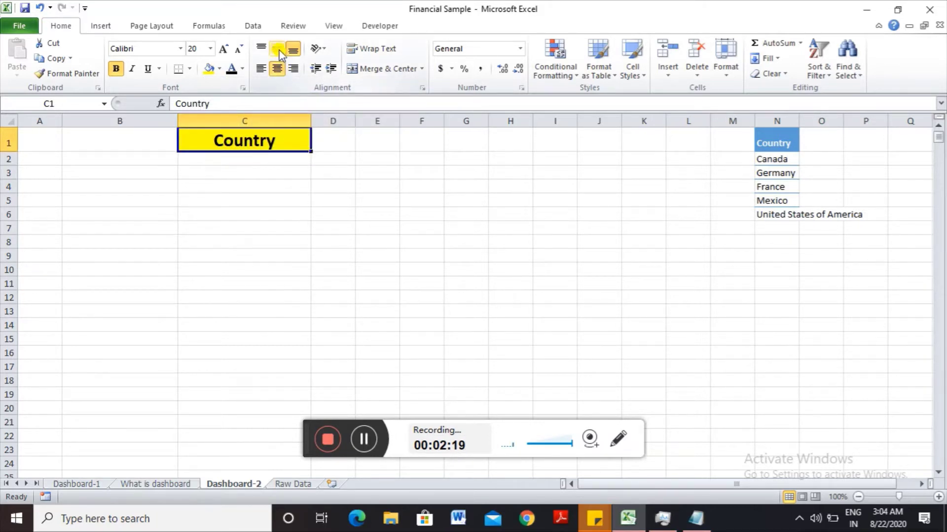
left_click(277, 49)
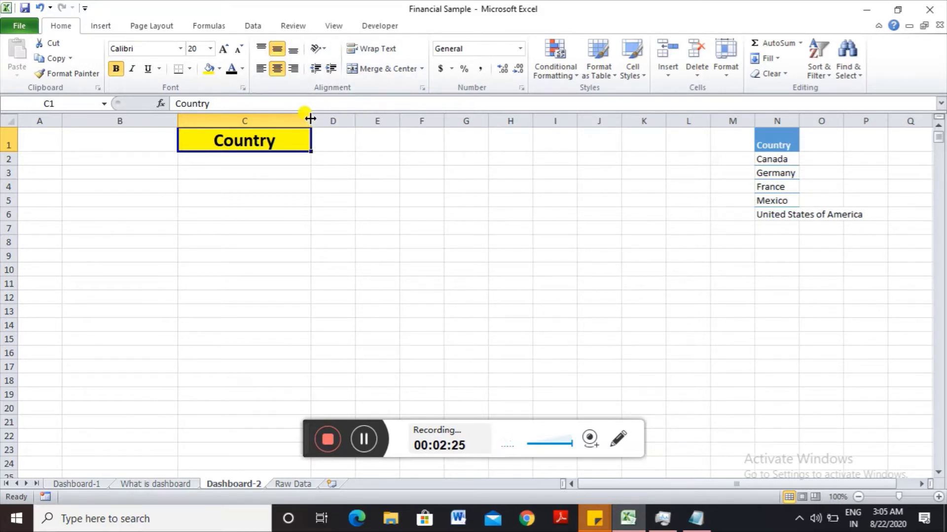
left_click_drag(311, 119, 351, 119)
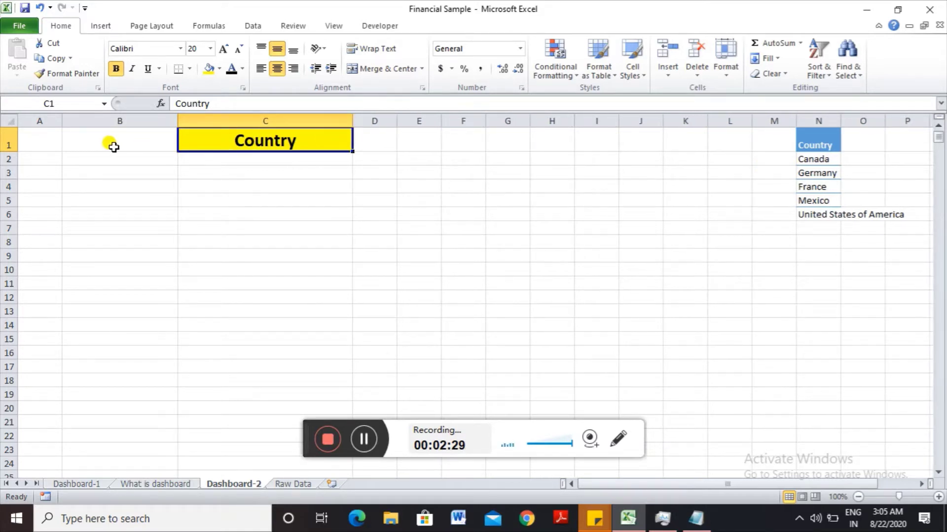
left_click(112, 143)
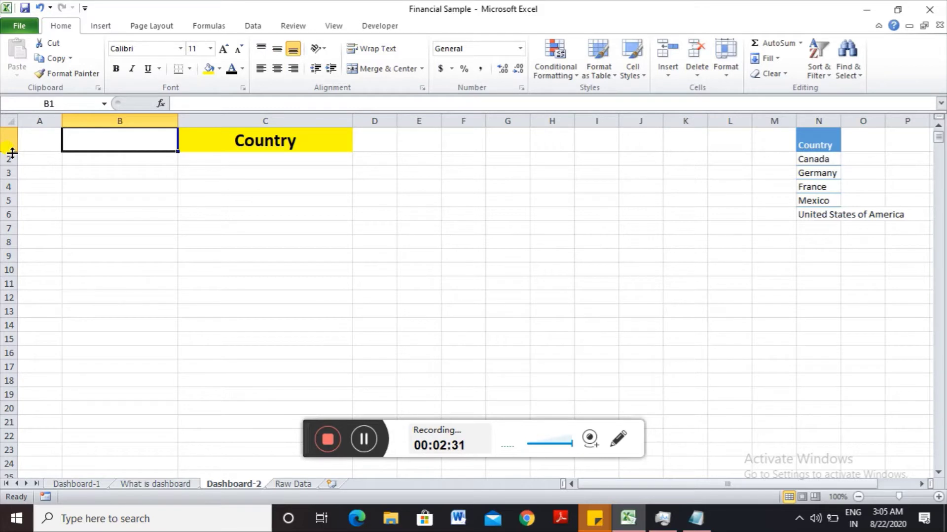
left_click_drag(12, 153, 12, 162)
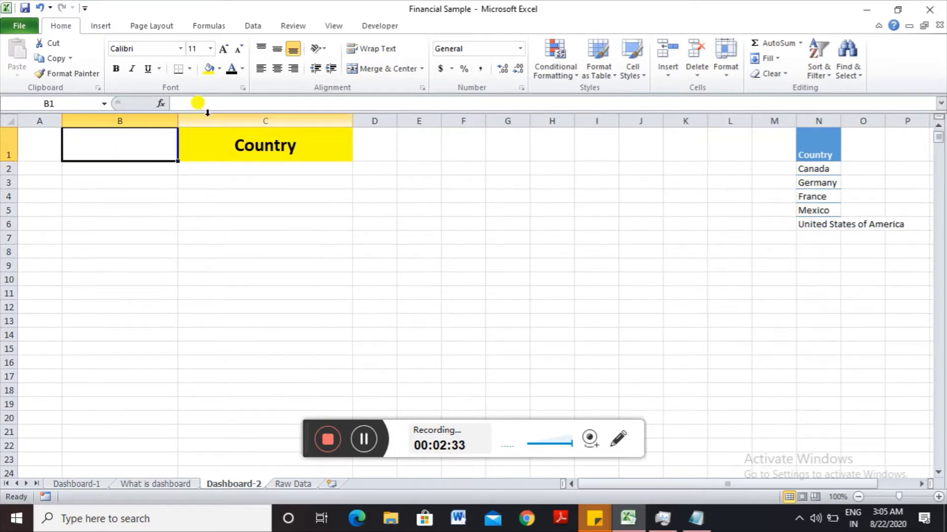
- Draw a right block arrow about 1.15" wide and 0.35" high in cell B1 and apply the black filled shape style
left_click(157, 29)
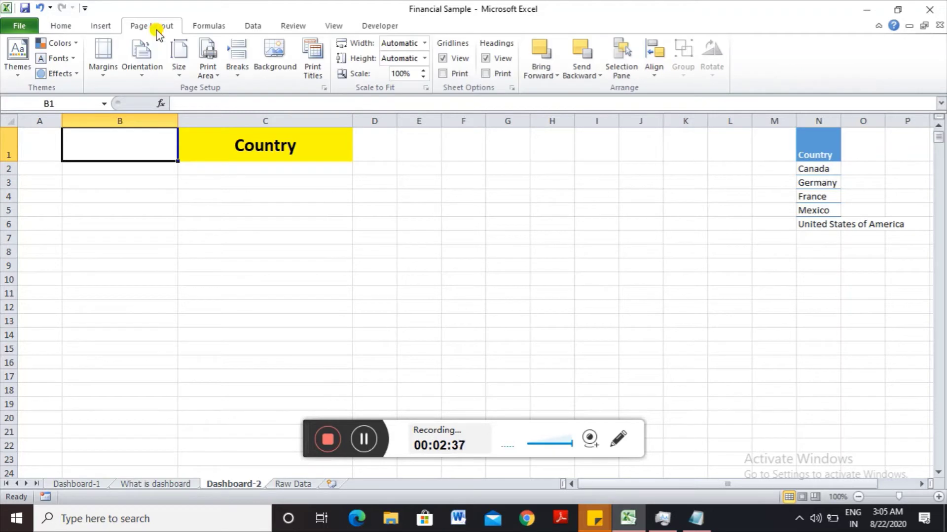
left_click(105, 28)
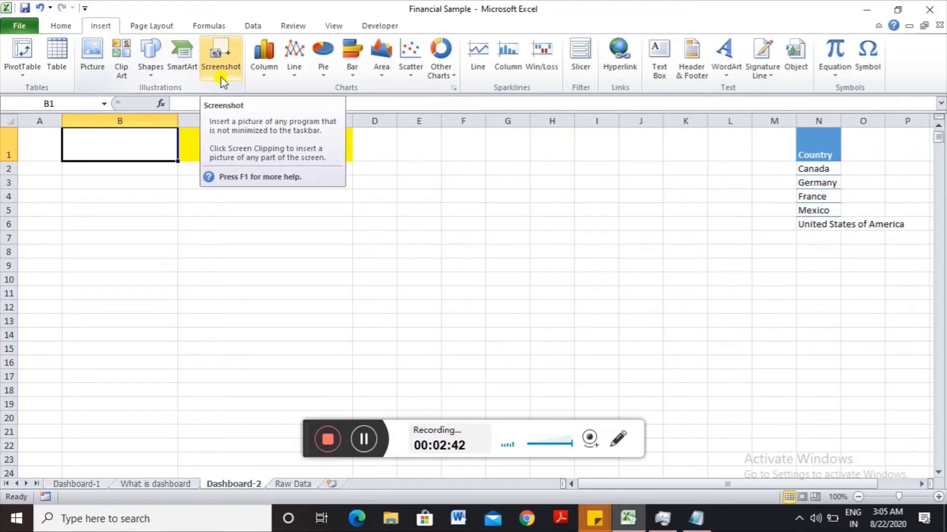
left_click(149, 73)
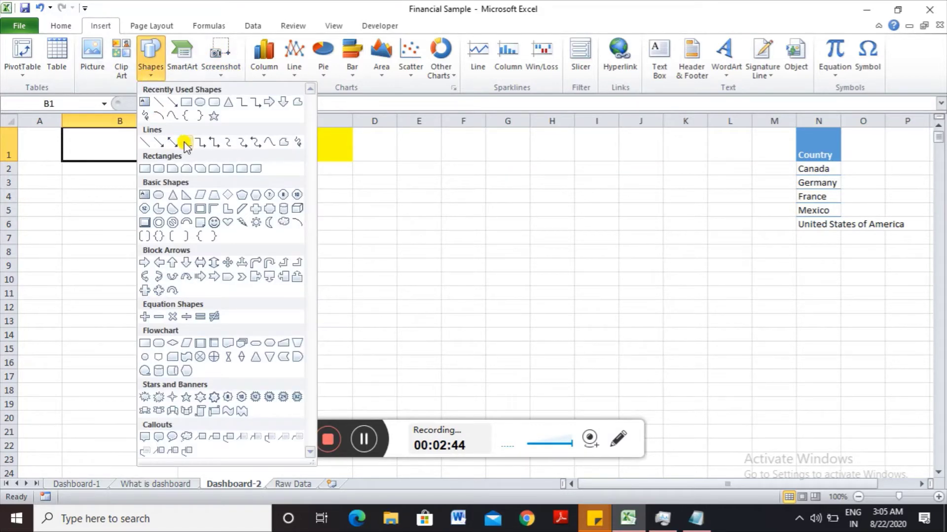
left_click(269, 102)
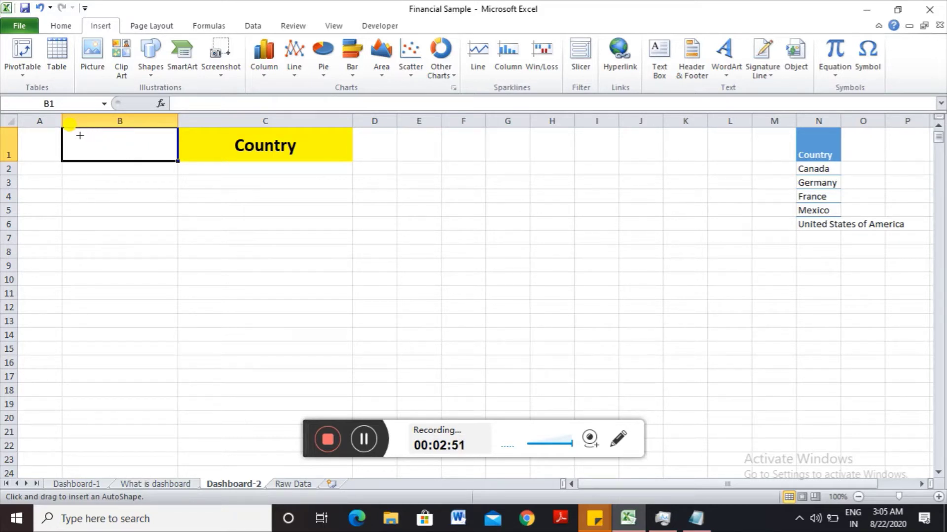
mouse_move(79, 140)
left_mouse_down()
mouse_move(156, 159)
mouse_move(143, 146)
left_mouse_up()
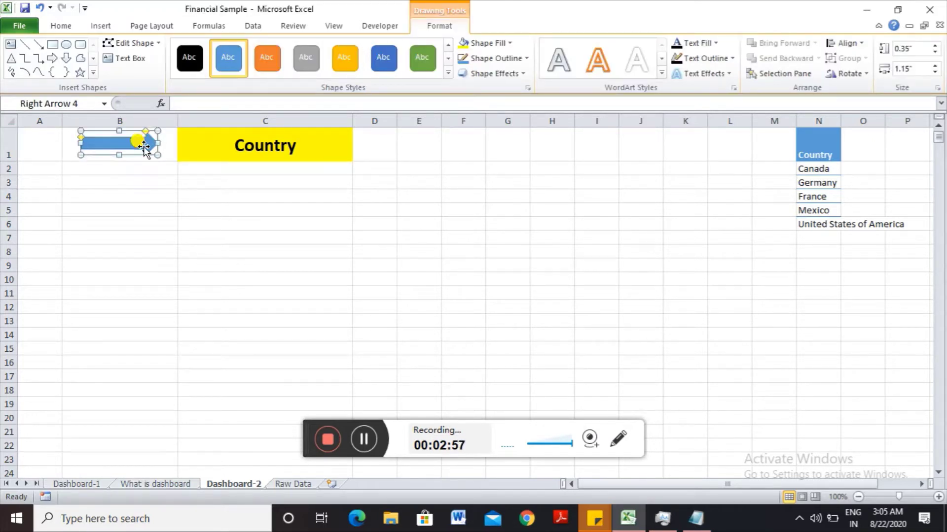
left_click(382, 62)
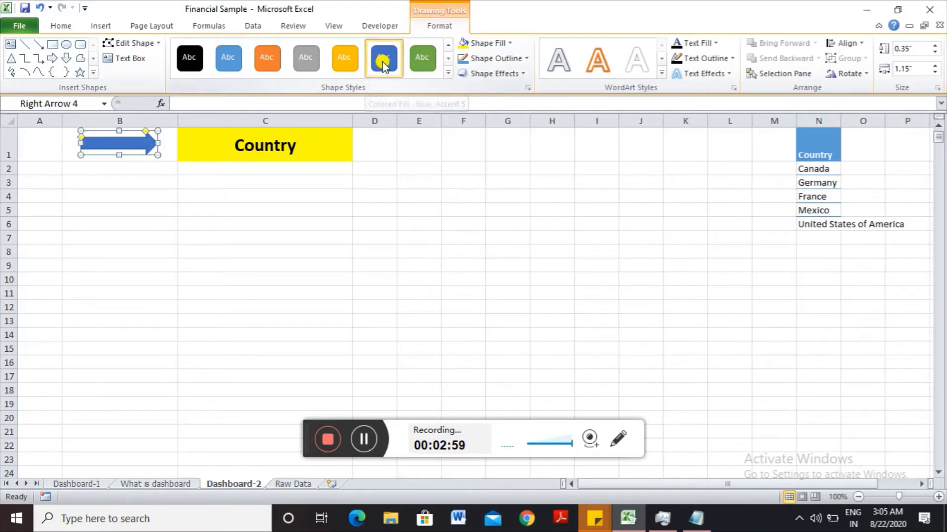
left_click(343, 63)
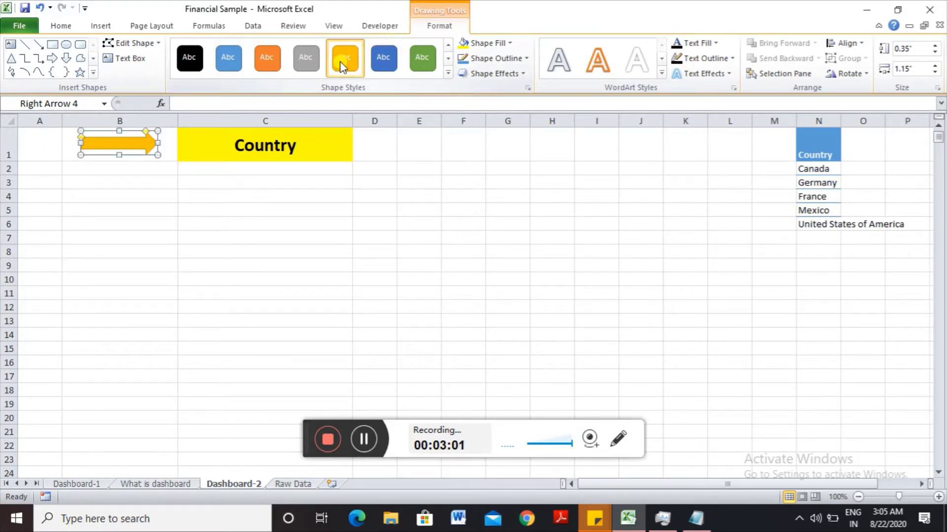
left_click(190, 61)
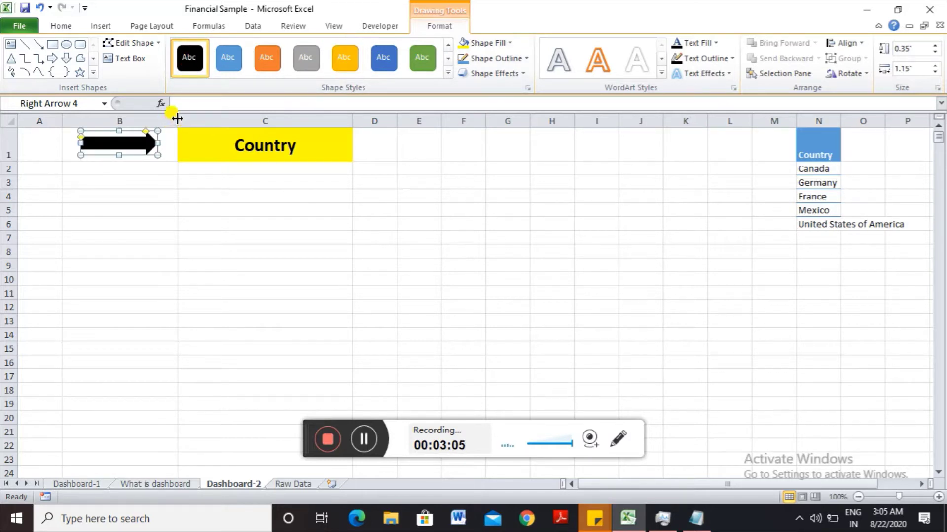
- Widen columns B and A, and stretch the black arrow in B1 to about 1.94" wide and 0.39" high
left_click_drag(178, 118, 227, 117)
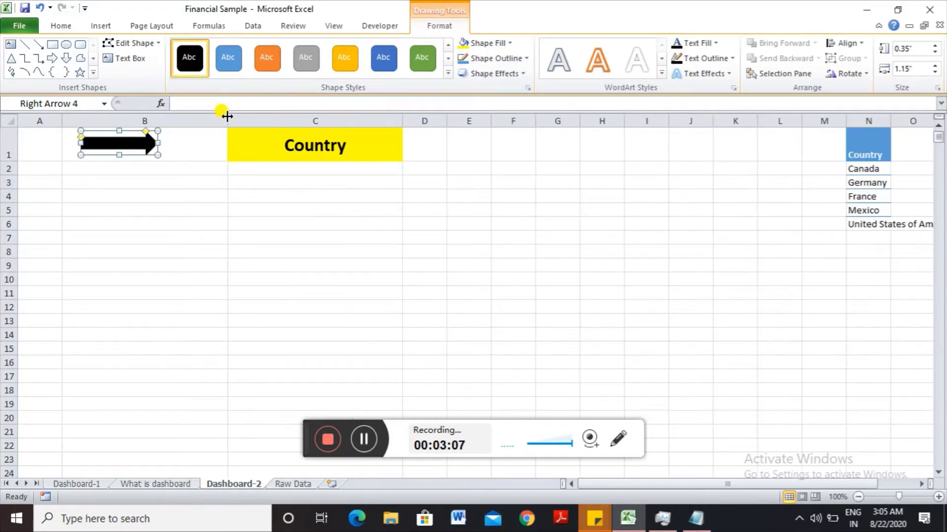
left_click_drag(63, 121, 97, 119)
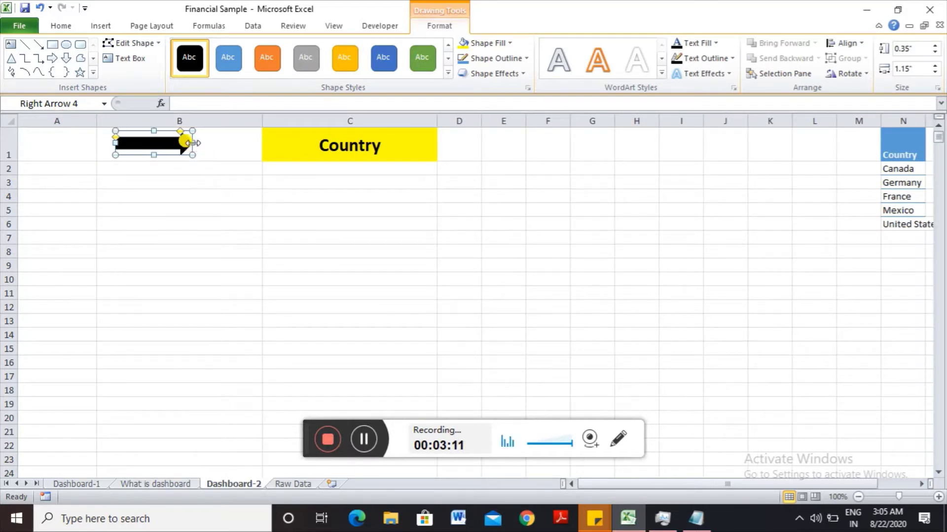
left_click_drag(192, 142, 243, 141)
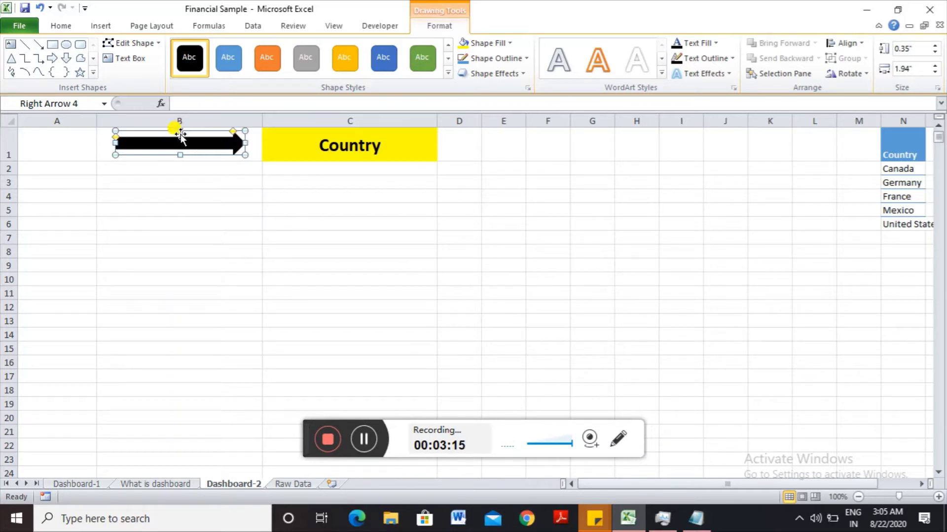
left_click_drag(180, 132, 180, 156)
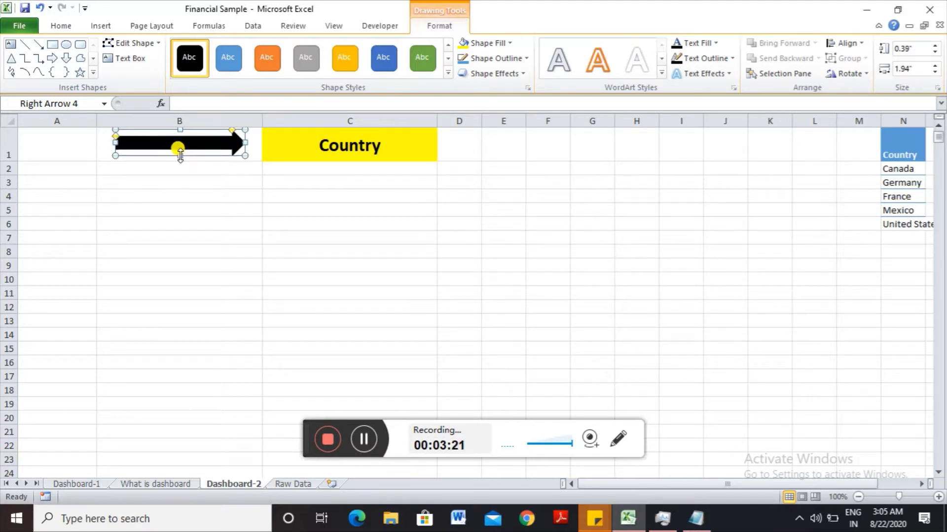
left_click(84, 155)
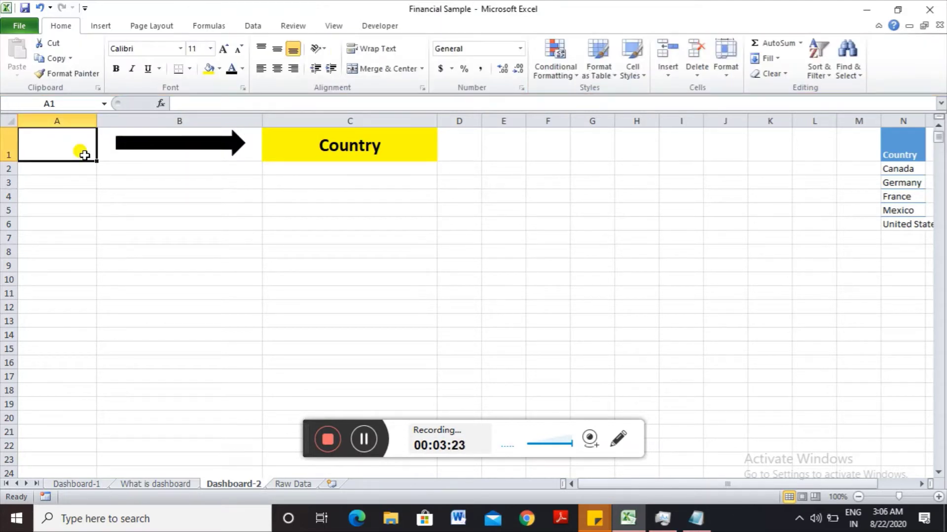
type("SElec")
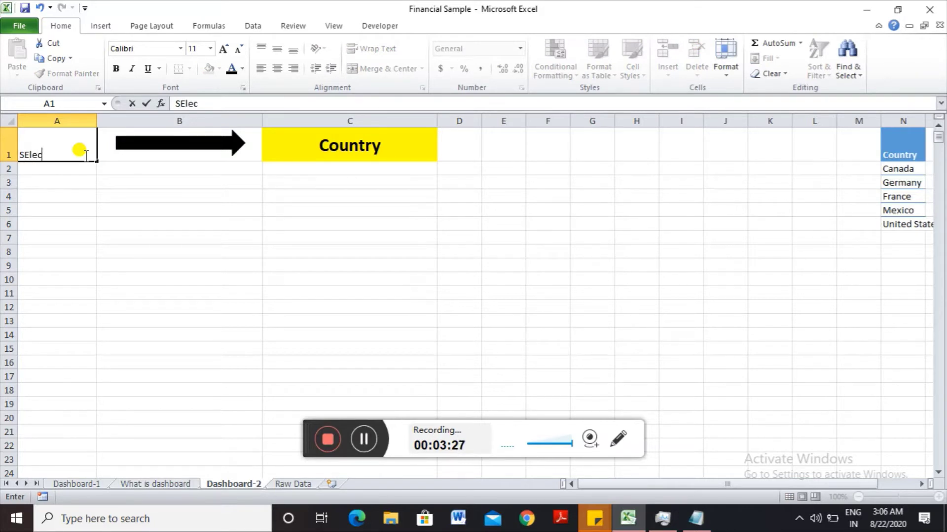
key("Escape")
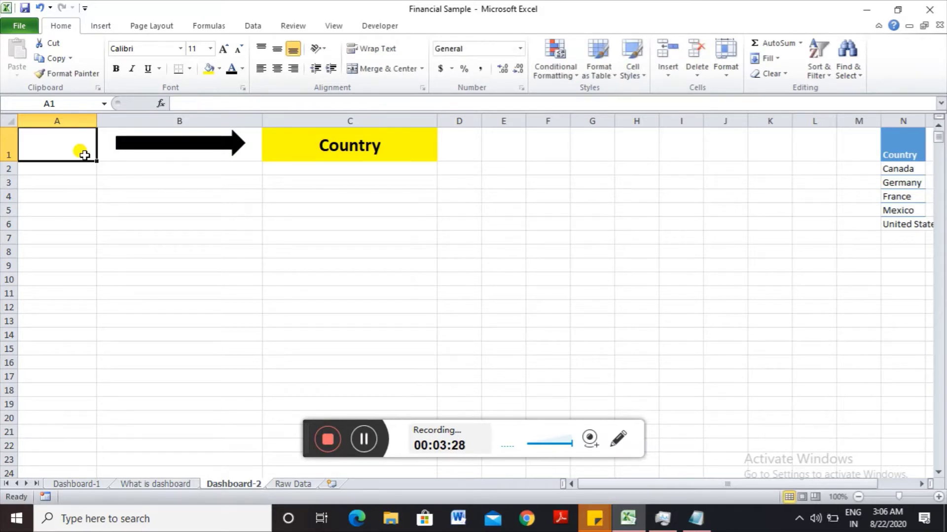
- Enter the label Select in cell B2, below the arrow
key("Right")
key("Down")
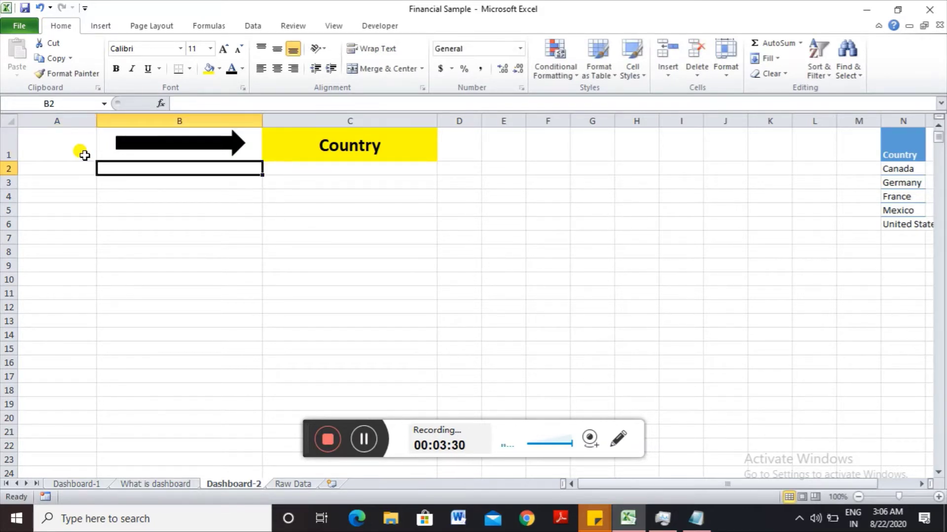
type("SEl")
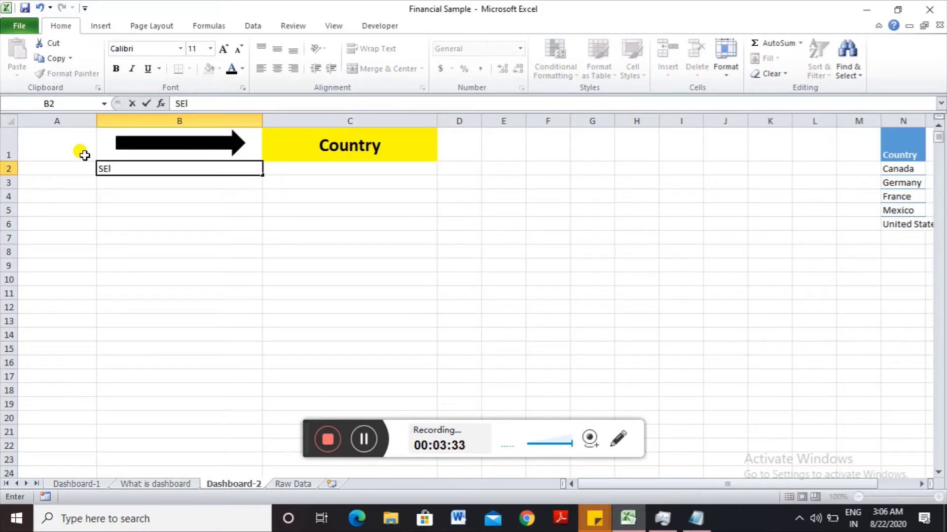
key("BackSpace")
key("BackSpace")
type("Elect")
key("BackSpace")
key("BackSpace")
key("BackSpace")
key("BackSpace")
key("BackSpace")
type("elect")
key("Return")
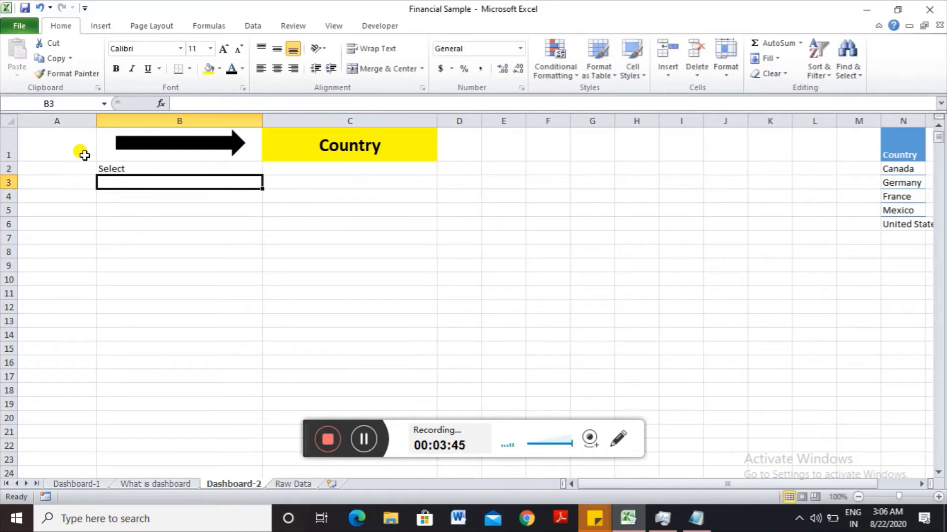
- Set the Select label in B2 to font size 20 and center it horizontally and vertically
key("Up")
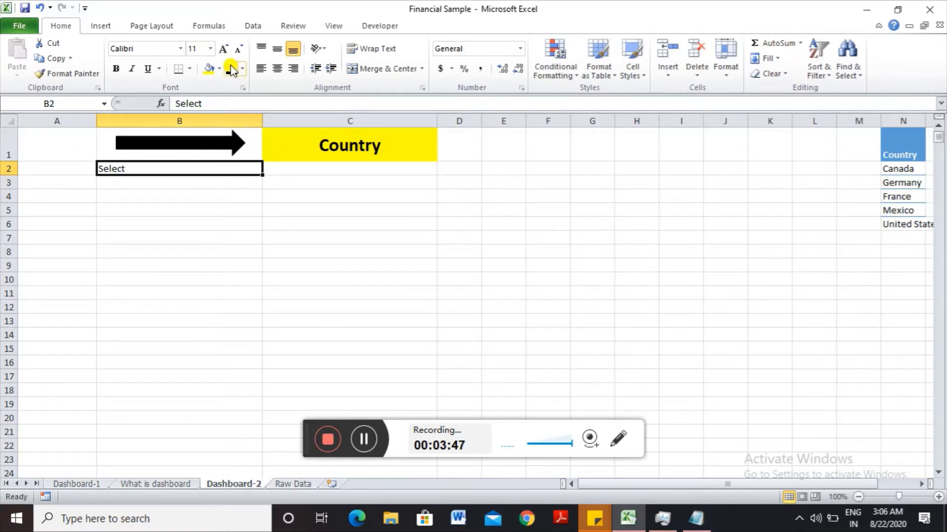
left_click(210, 48)
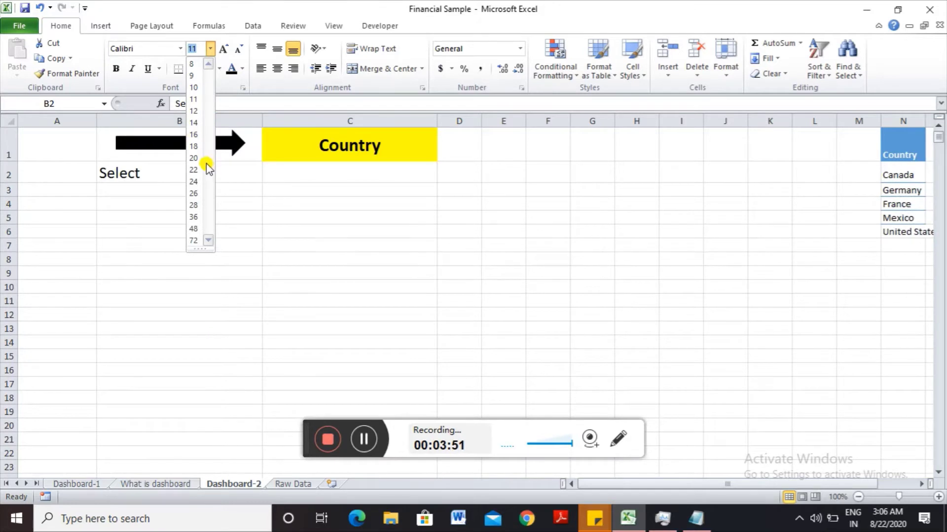
left_click(194, 157)
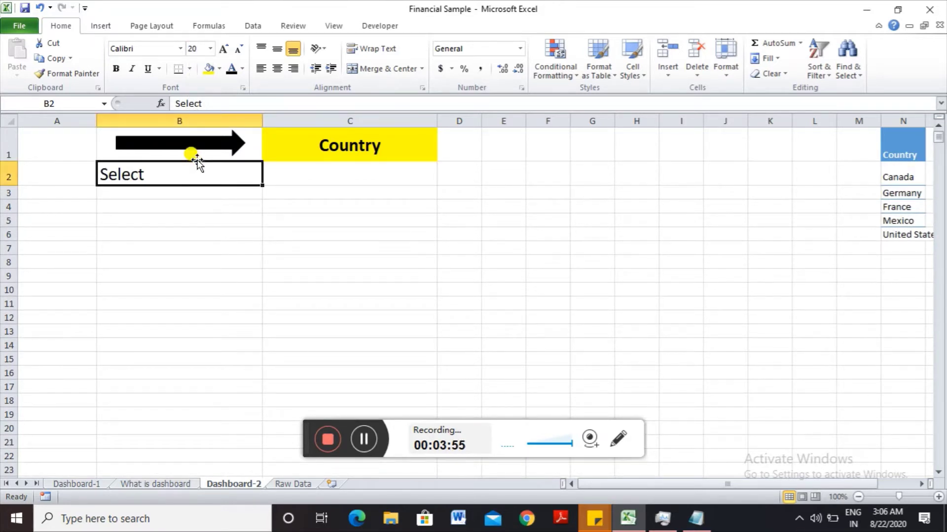
left_click(277, 68)
left_click(272, 49)
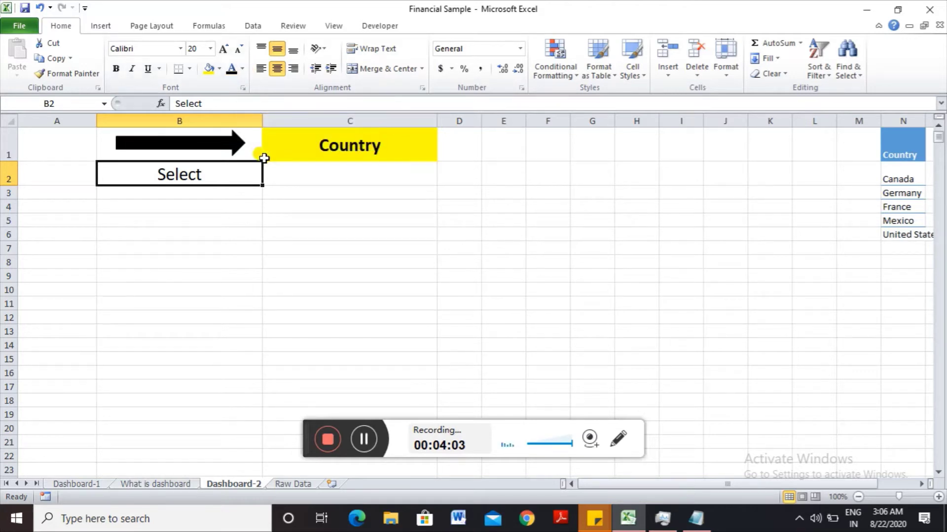
- Start a data validation rule on cell C2, below the Country header, and set it to allow a List
key("Right")
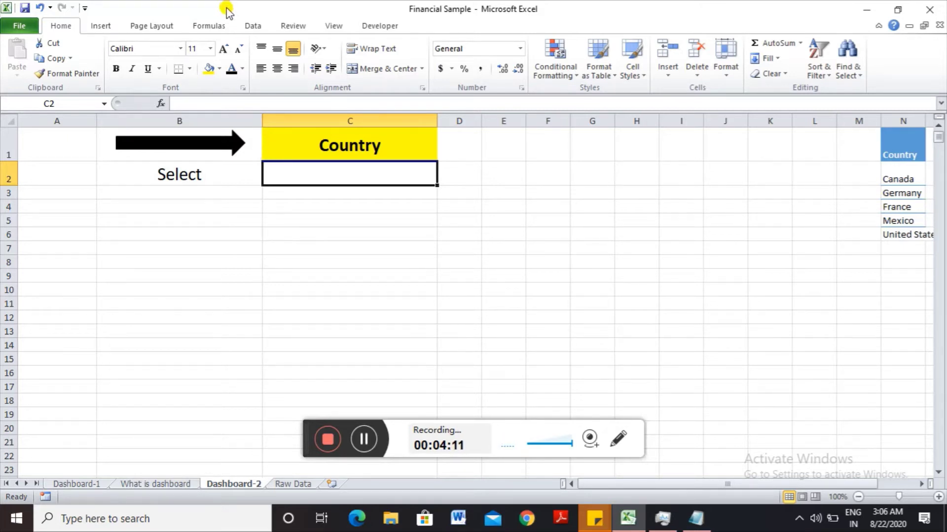
left_click(253, 26)
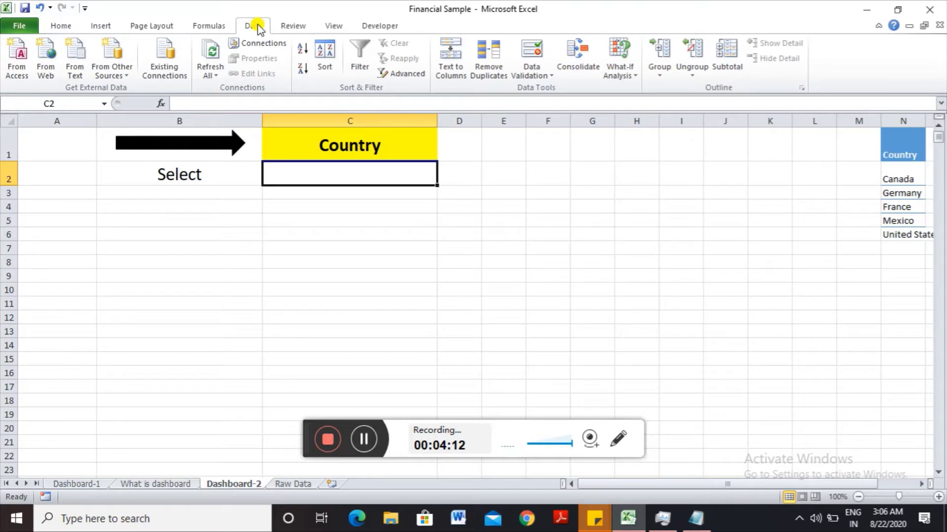
left_click(531, 72)
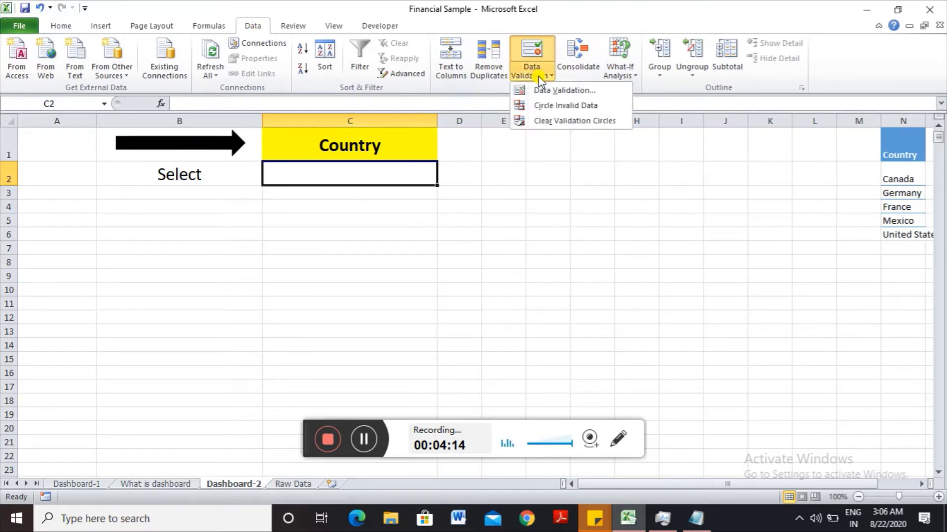
left_click(561, 90)
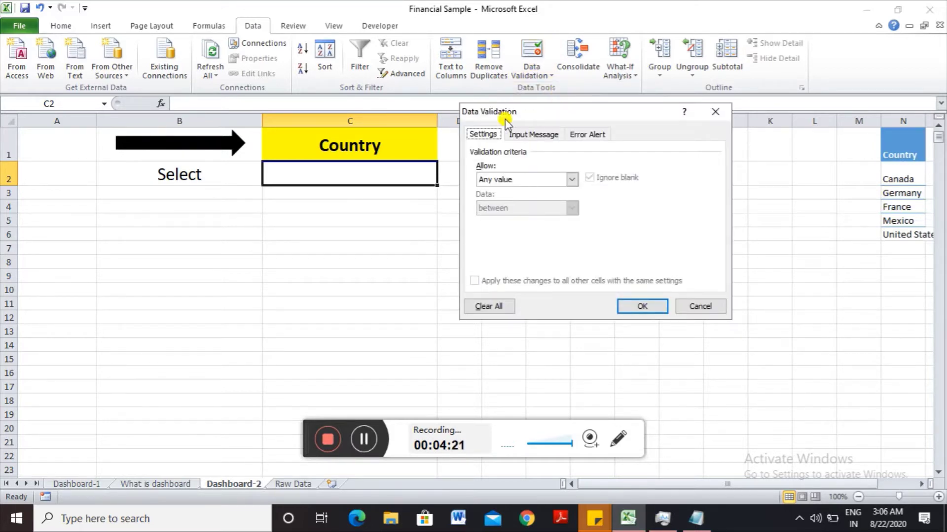
left_click(571, 179)
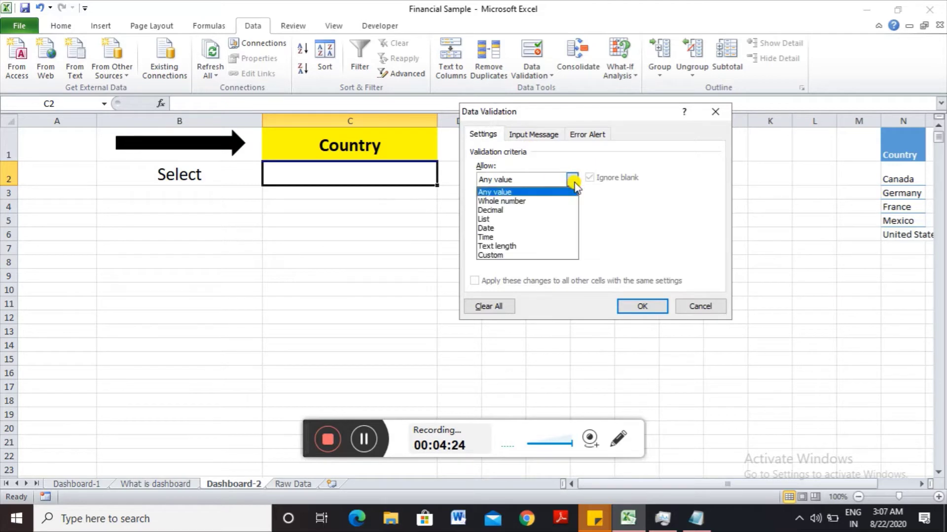
left_click(524, 220)
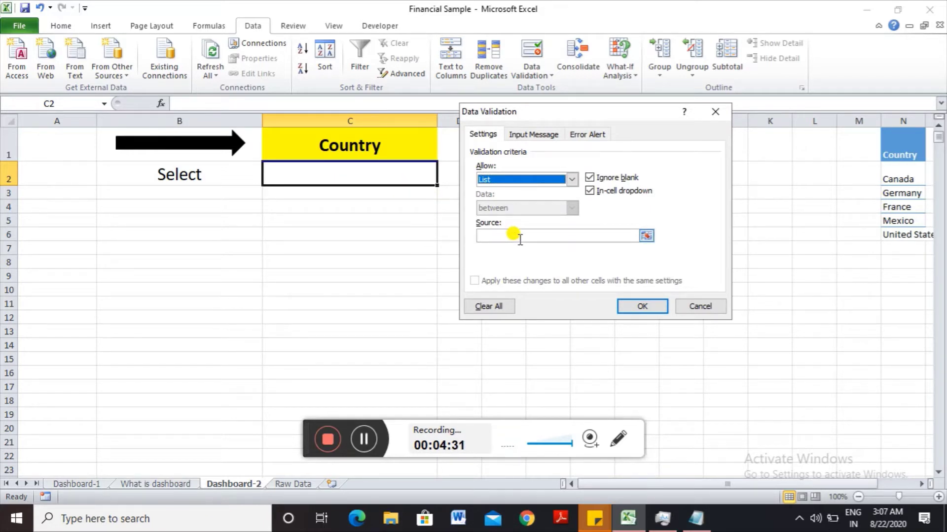
- Set the validation list source to the country names in =$N$2:$N$6 and apply the rule to C2
left_click(503, 235)
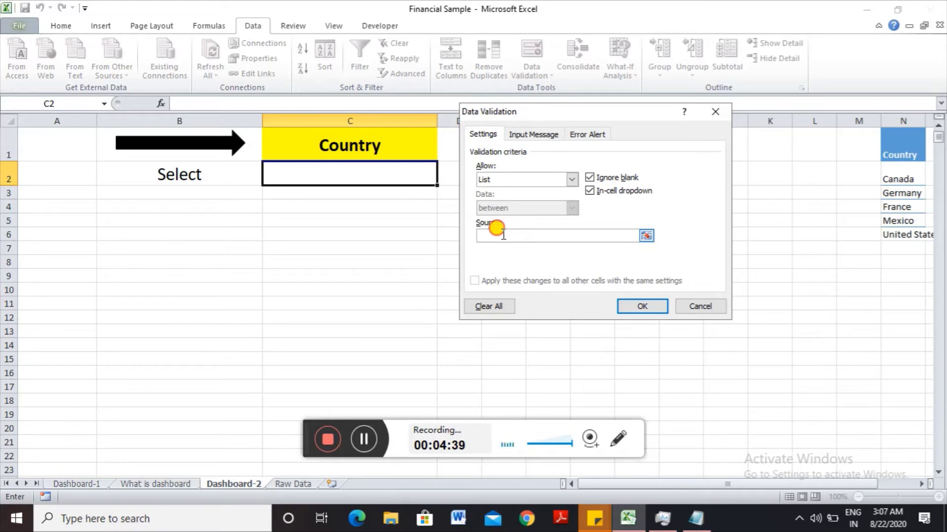
left_click(893, 179)
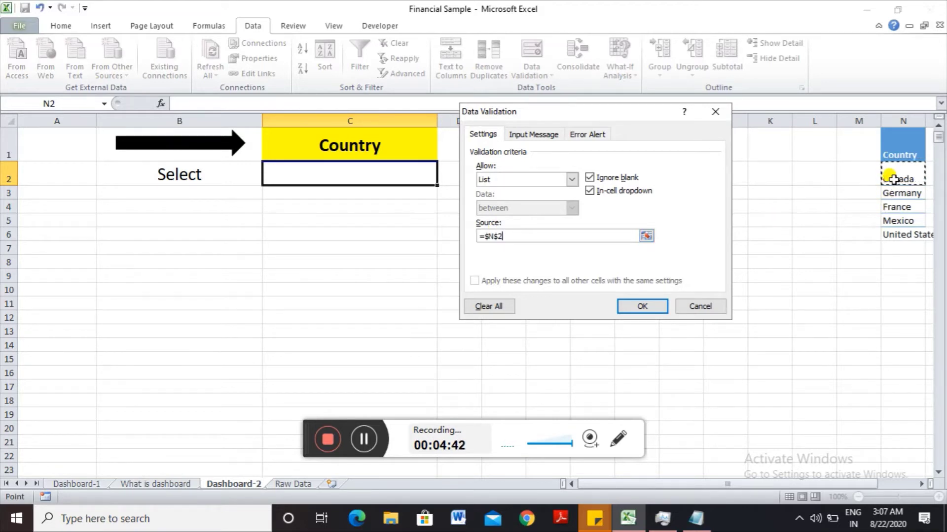
key("shift+Down")
key("shift+Down")
key("shift+Down")
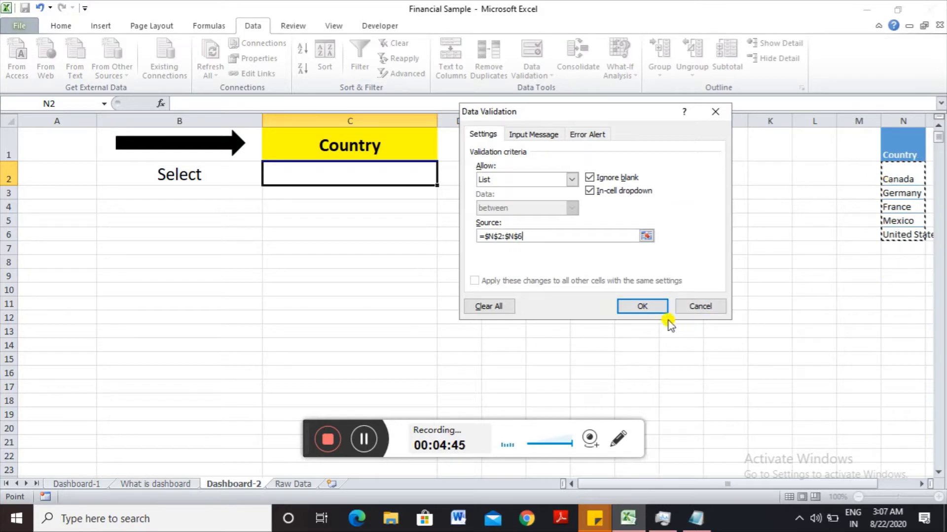
left_click(642, 306)
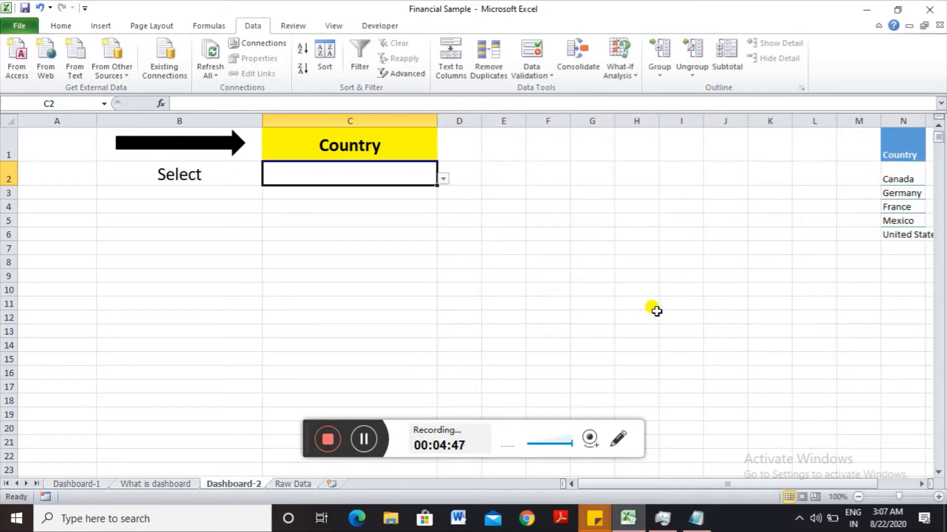
key("alt+Down")
key("Escape")
- Format cell C2 with font size 20 and the standard orange fill color
left_click(60, 27)
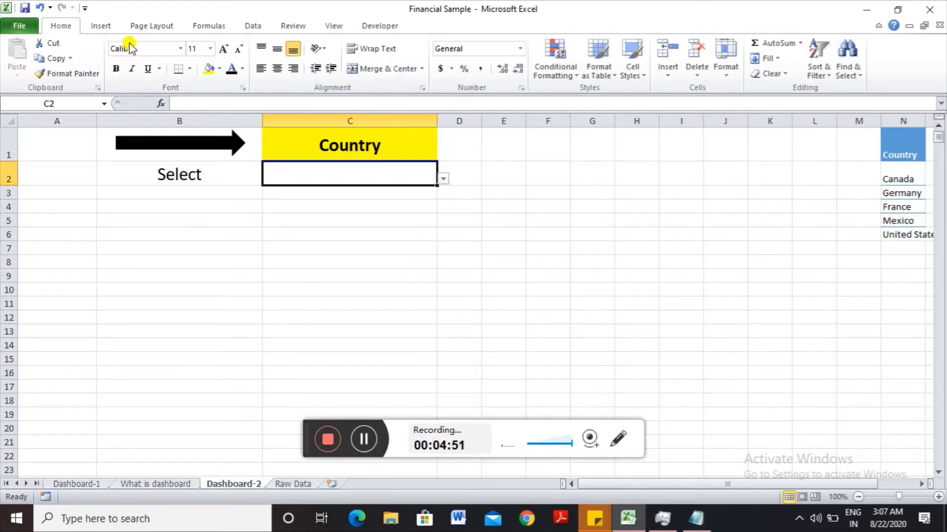
left_click(209, 49)
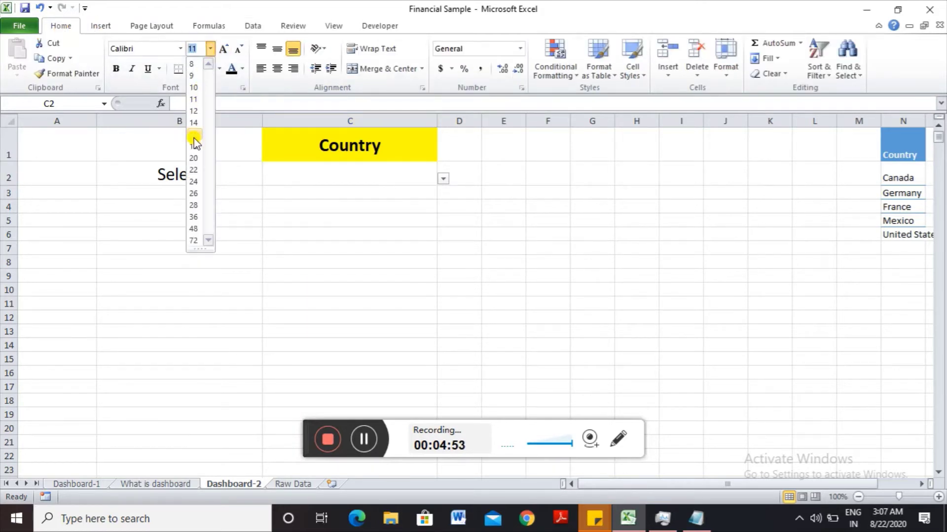
left_click(194, 158)
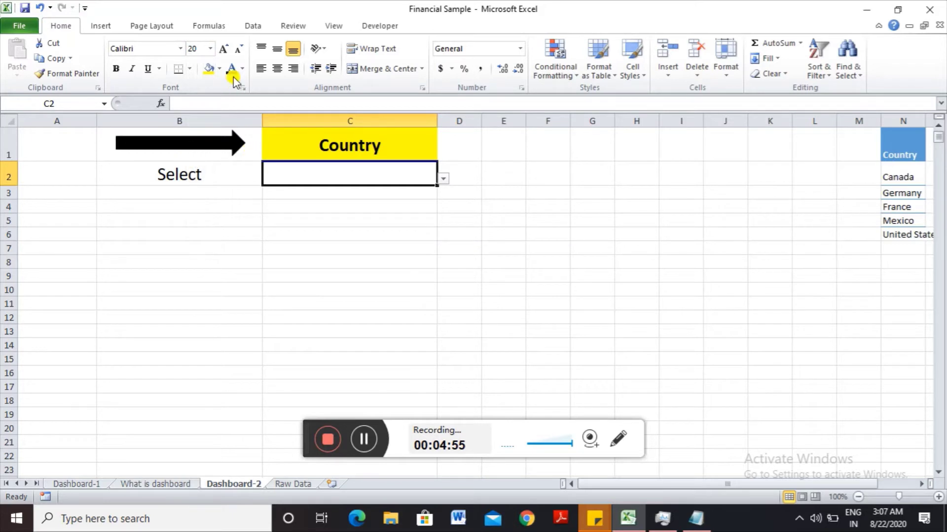
left_click(219, 68)
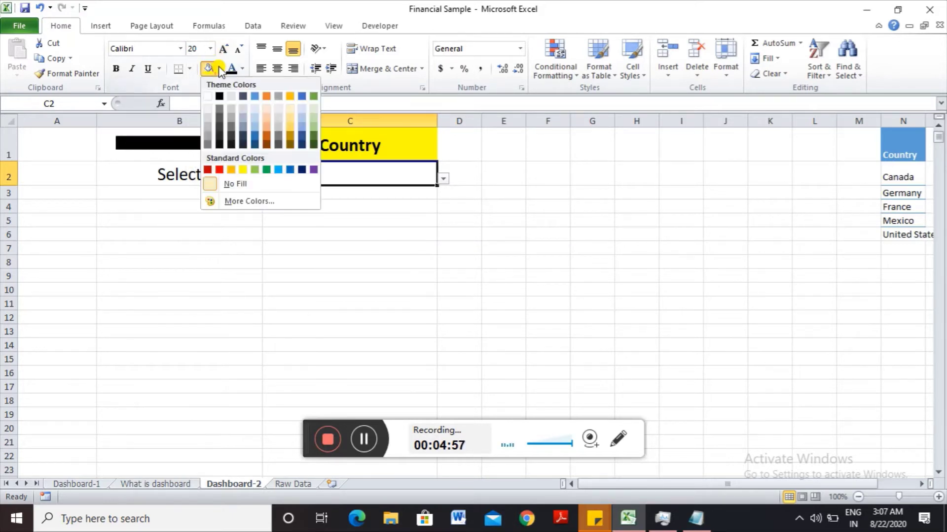
left_click(231, 172)
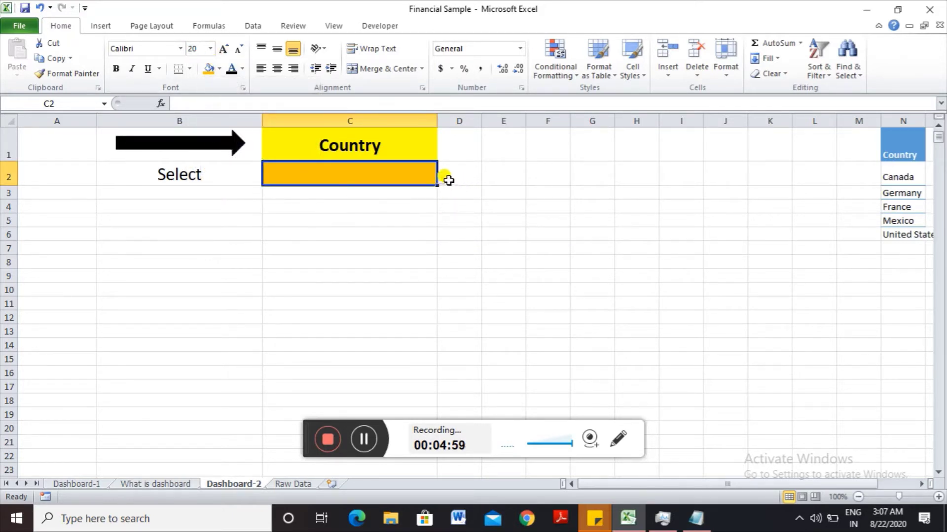
- Try Canada and Germany in C2's country list, leave Mexico selected, and narrow column A
left_click(443, 179)
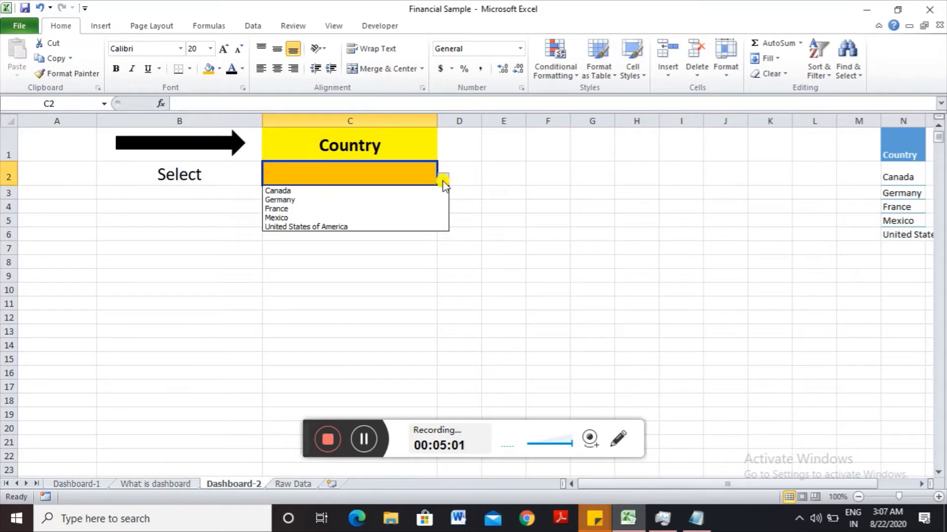
left_click(333, 192)
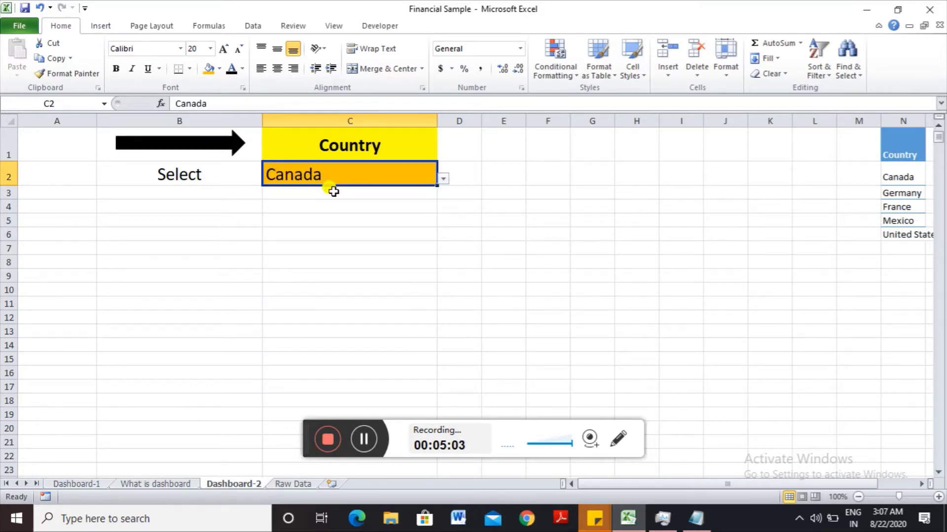
left_click(443, 179)
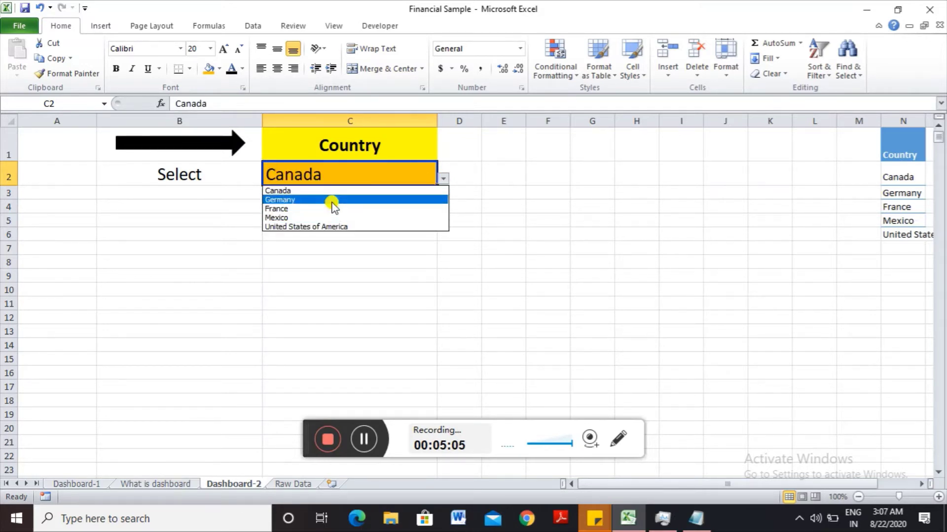
left_click(333, 201)
left_click(444, 179)
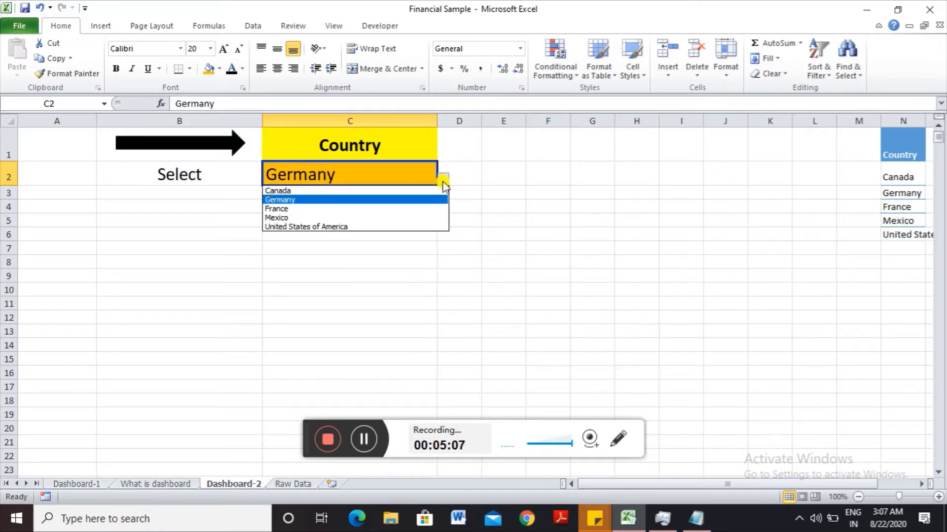
left_click(314, 218)
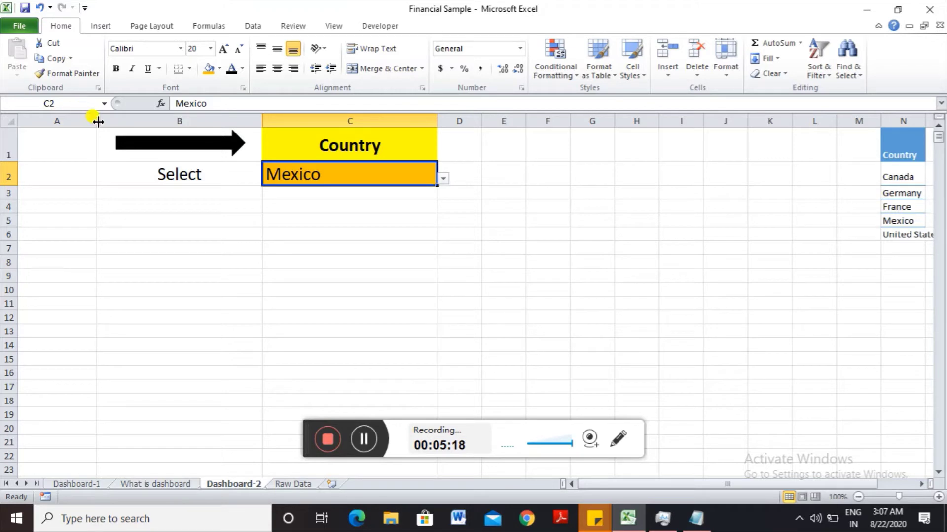
left_click_drag(98, 122, 61, 121)
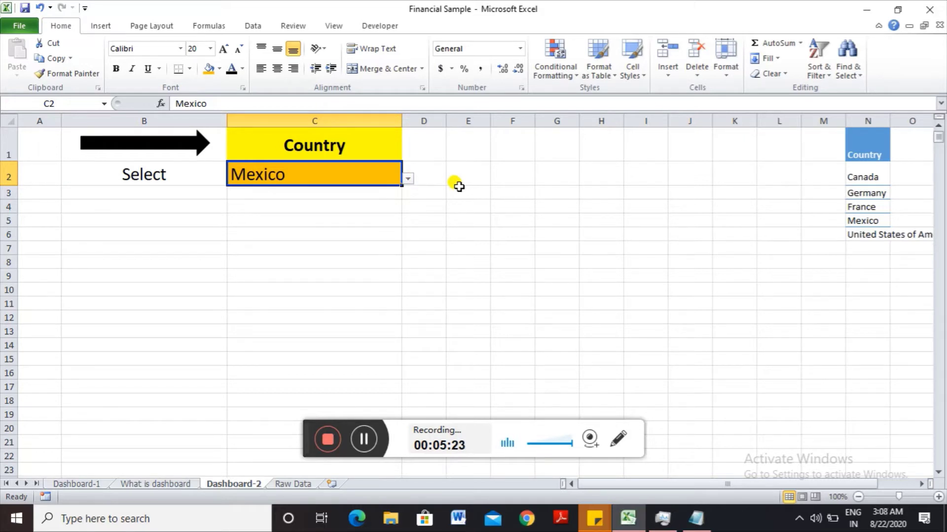
left_click(846, 148)
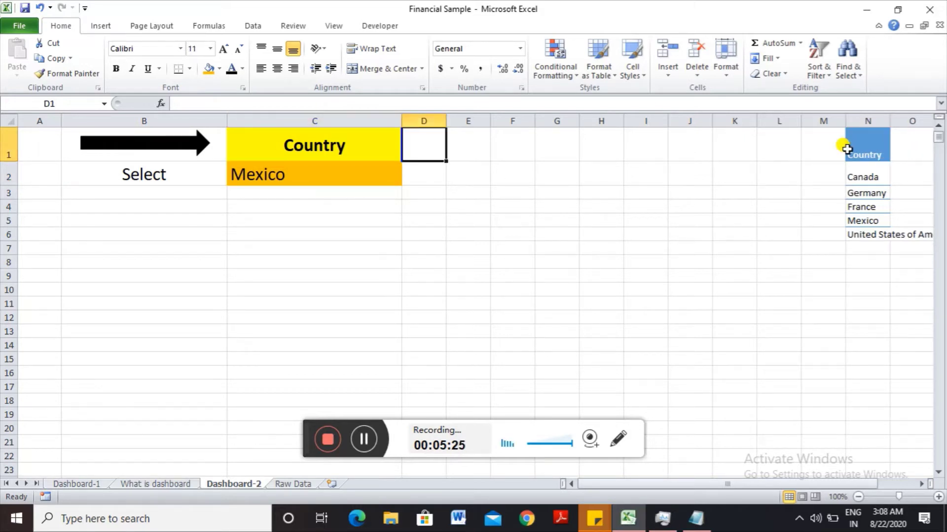
key("Right")
key("Right")
key("Right")
key("Right")
key("Right")
key("Right")
key("Right")
key("Right")
key("Right")
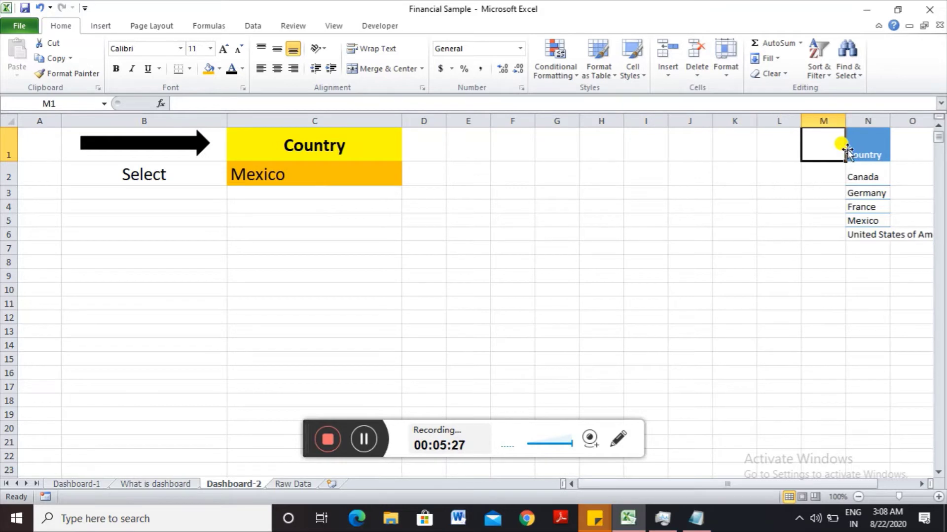
key("ctrl+space")
key("shift+Right")
key("shift+Right")
key("shift+Right")
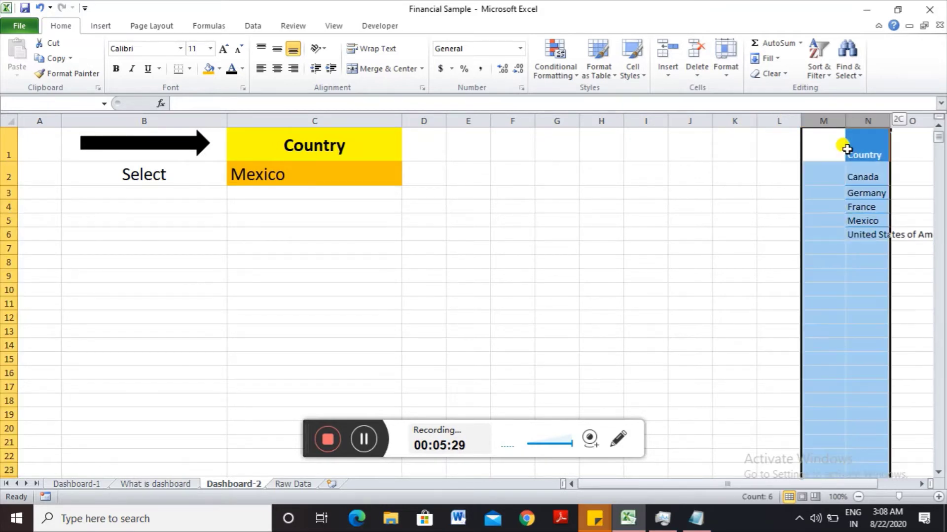
key("ctrl+shift+Right")
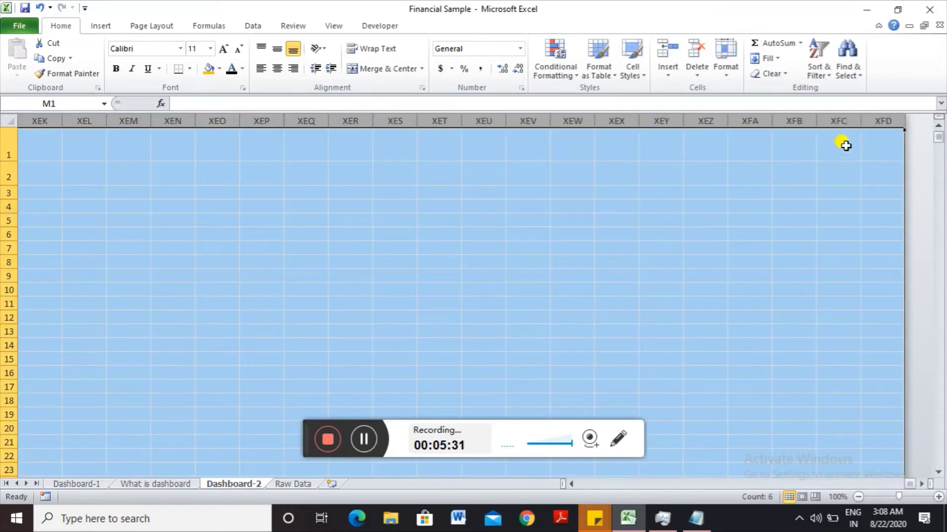
left_click(838, 120)
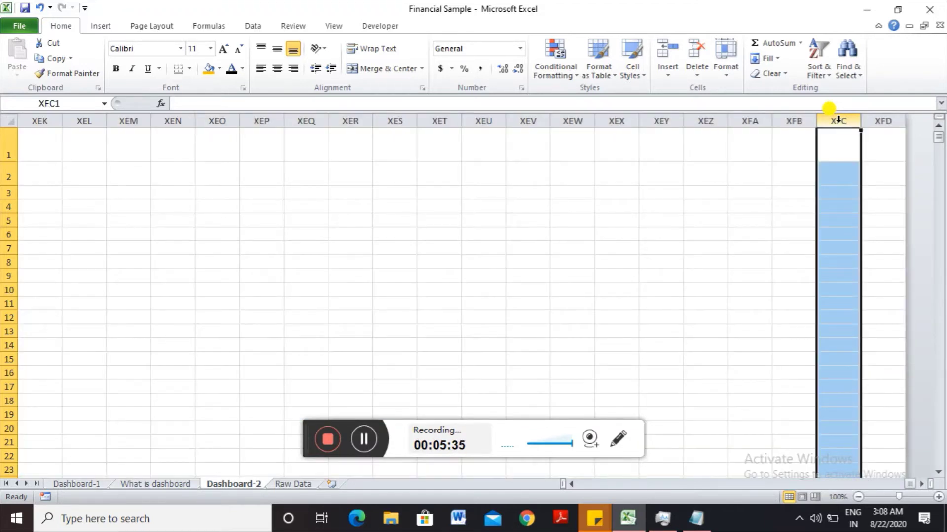
key("ctrl+Left")
key("ctrl+Left")
key("Right")
key("Right")
key("Right")
key("Right")
key("Right")
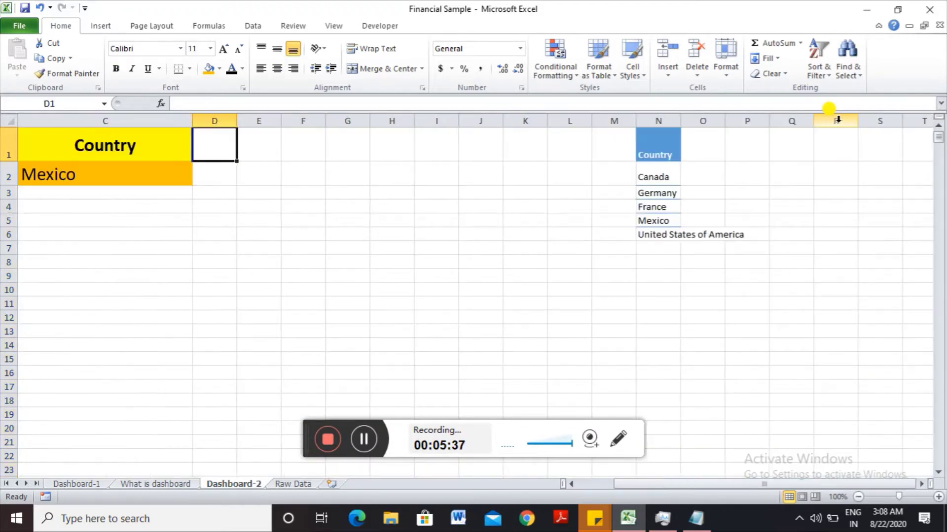
key("Right")
key("Right")
key("Right")
key("Right")
key("Right")
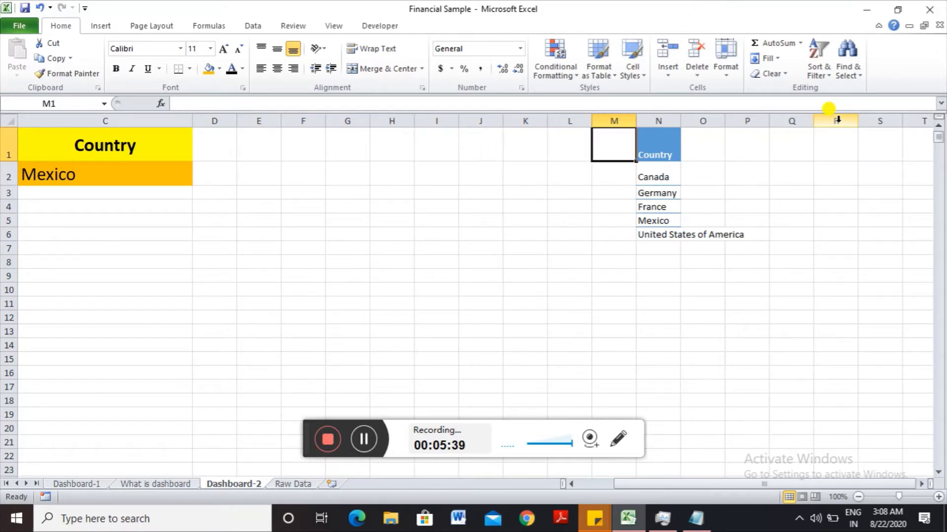
key("Left")
key("Left")
key("Left")
key("Left")
key("Left")
key("Left")
key("Left")
key("Left")
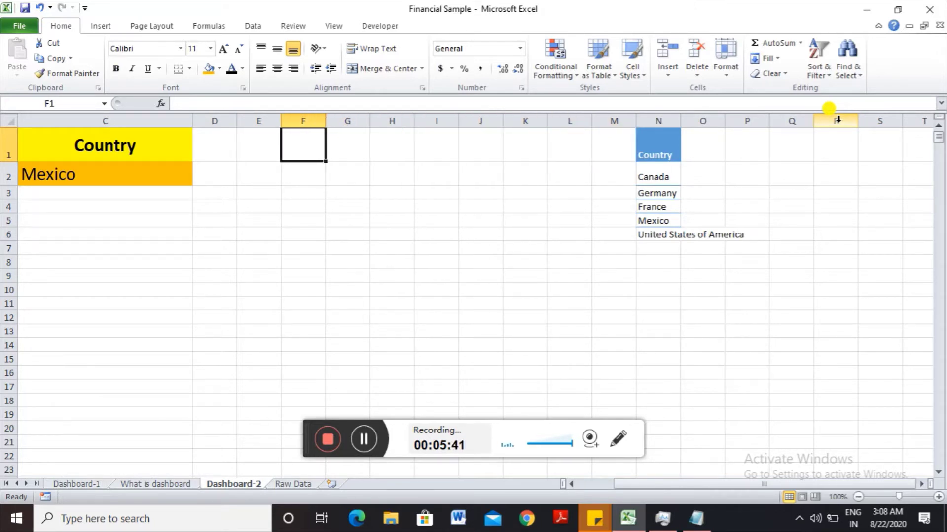
key("Down")
key("Left")
key("Up")
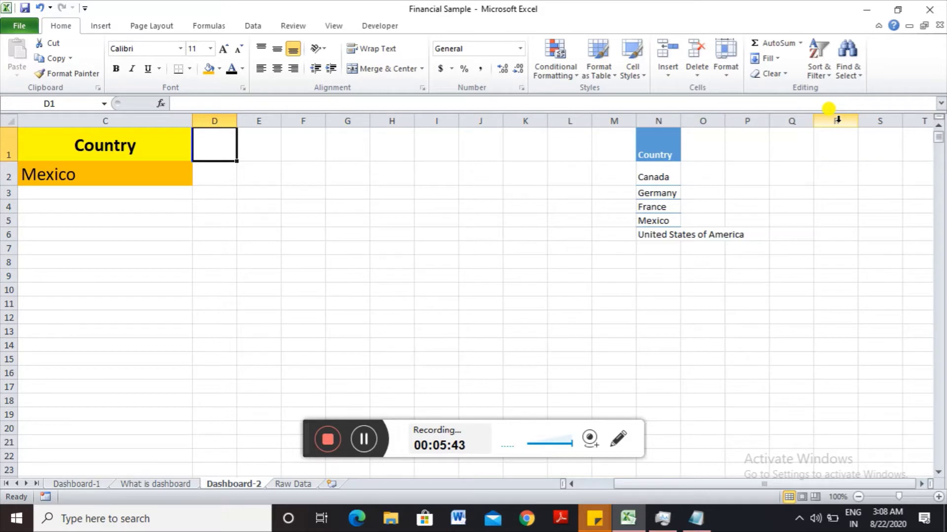
key("Down")
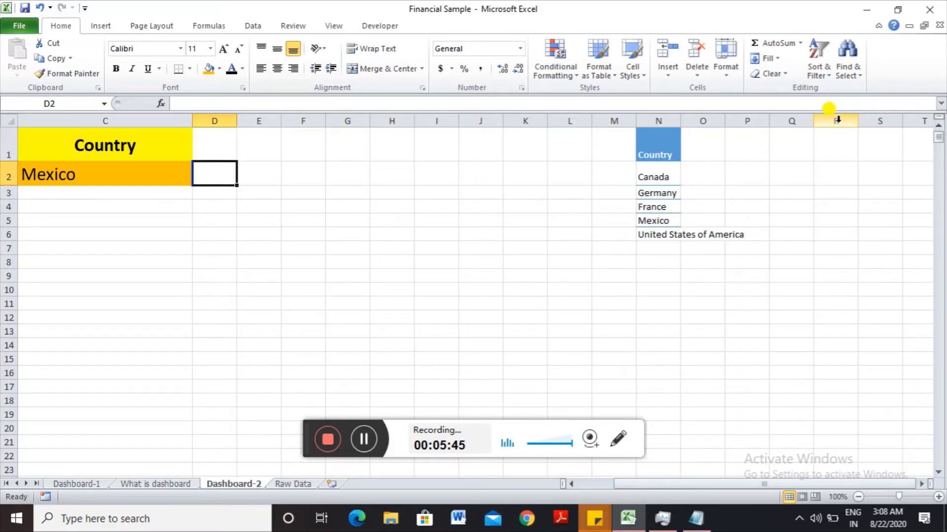
key("Up")
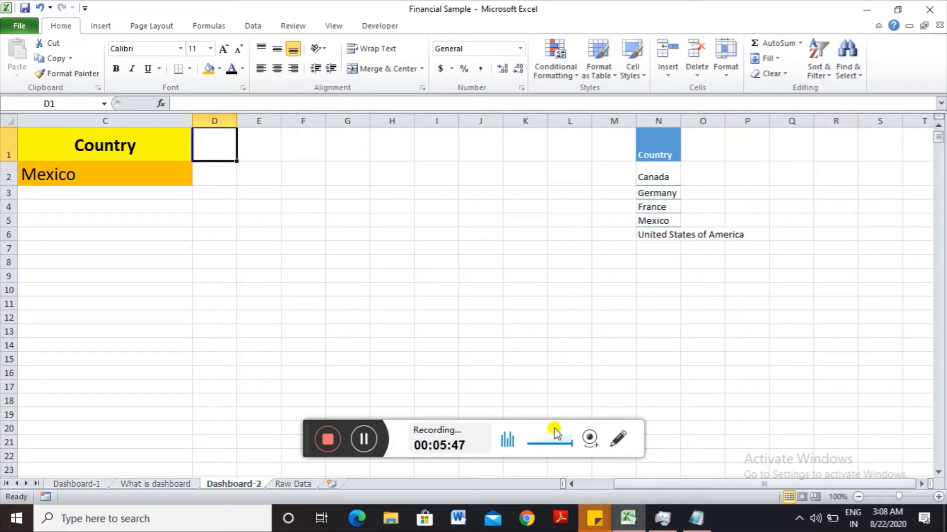
- Examine the column headers from Segment to Units Sold in row 1 of the Raw Data sheet
left_click(276, 484)
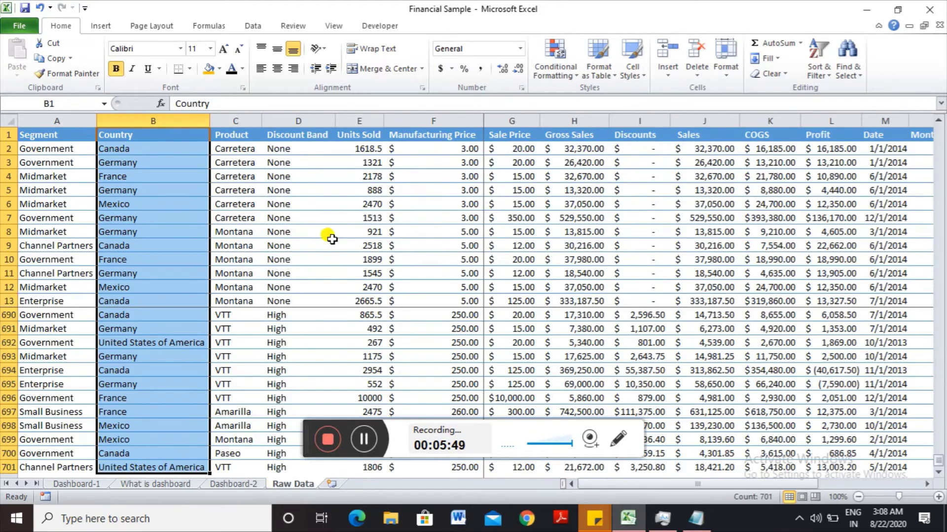
key("Down")
key("Up")
key("Right")
key("Right")
key("Right")
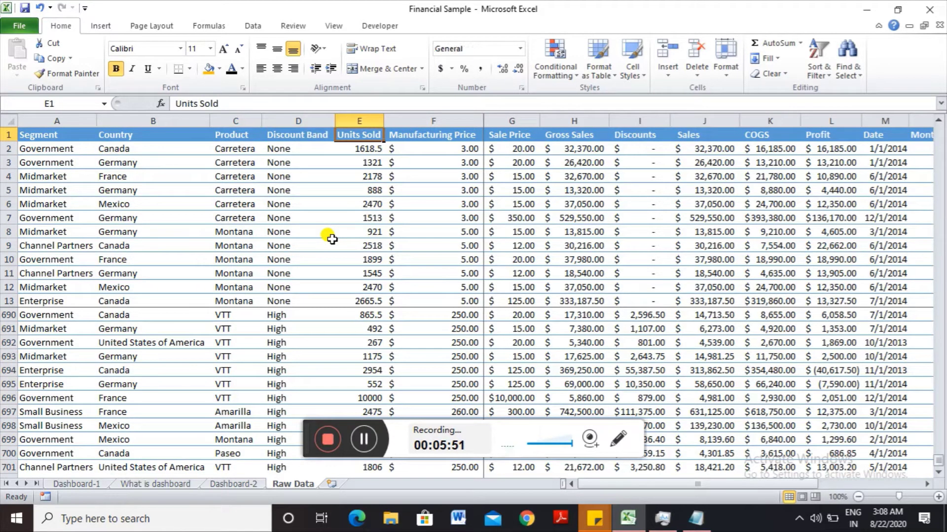
key("Left")
key("Left")
key("Left")
key("Left")
key("Right")
key("Right")
key("Right")
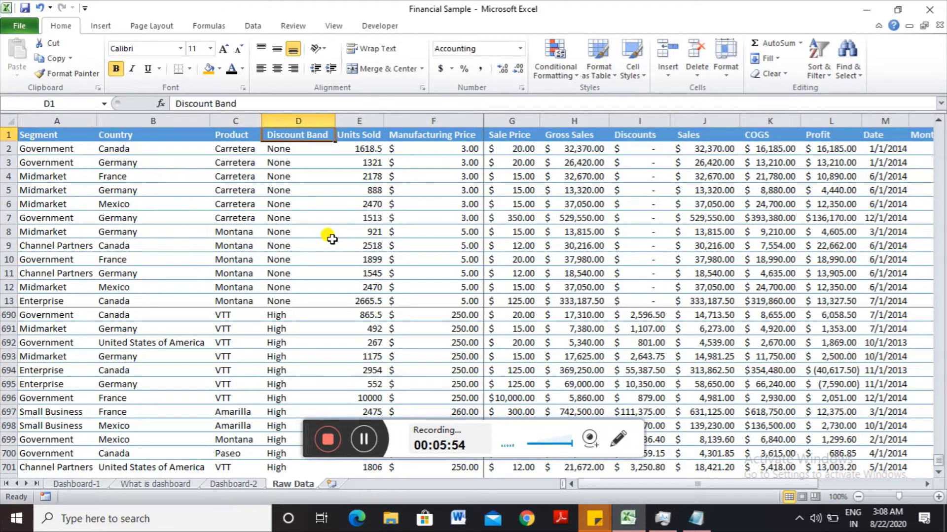
- Copy the Units Sold, Gross Sales, Sales and Profit headers from row 1 of the Raw Data sheet
key("Right")
key("shift+Right")
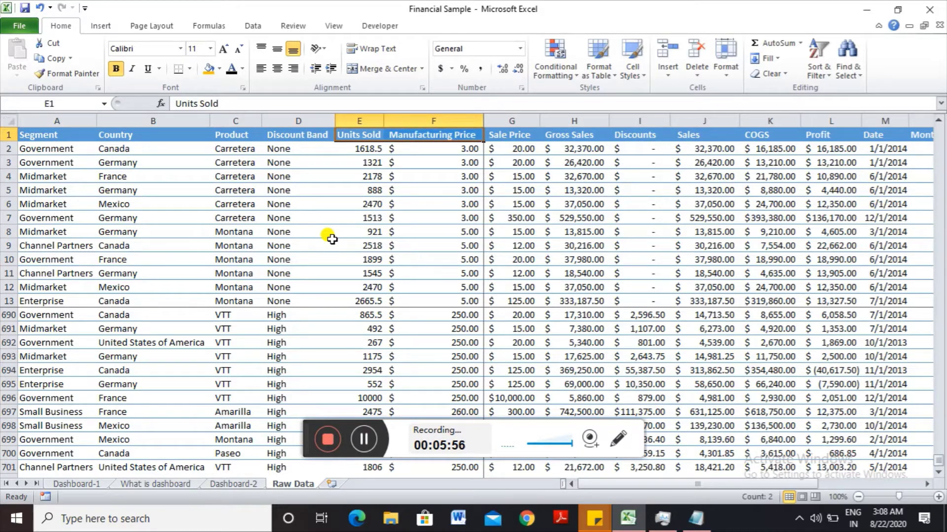
key("shift+Left")
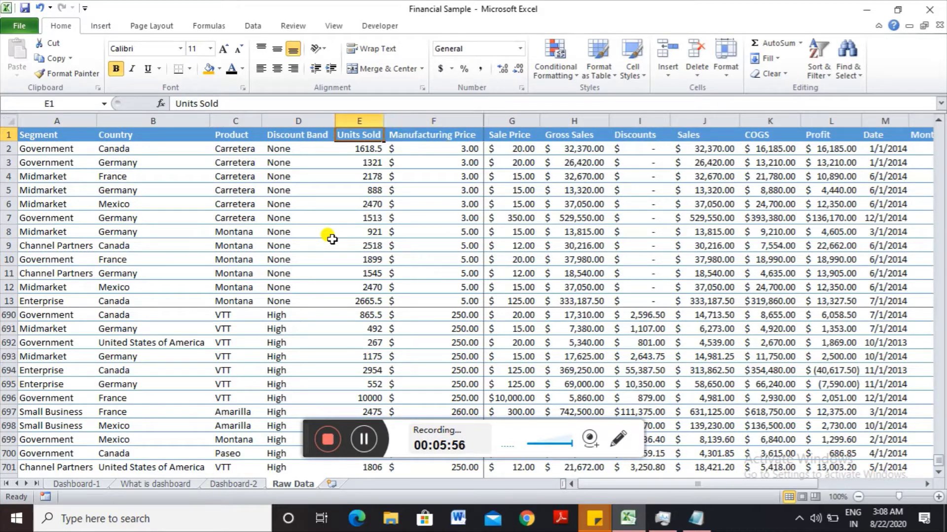
left_click(567, 137, "ctrl")
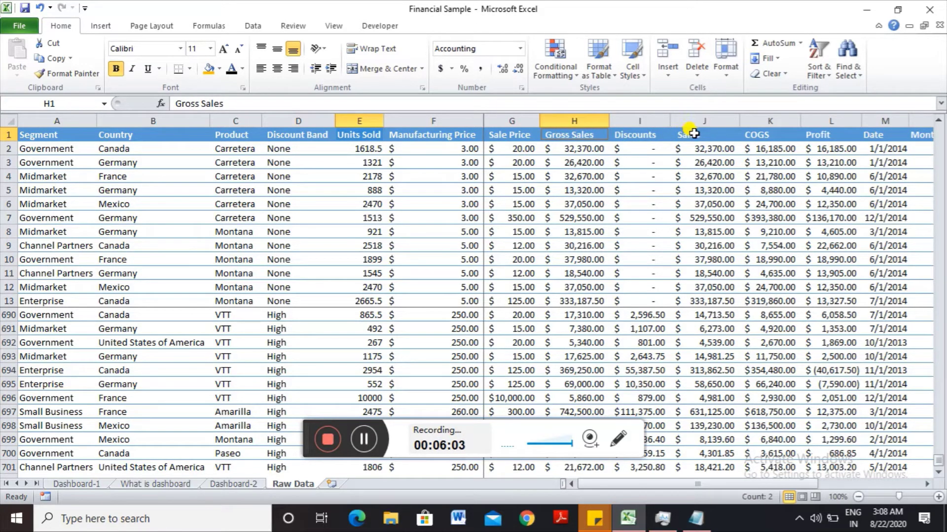
left_click(689, 134, "ctrl")
left_click(812, 137, "ctrl")
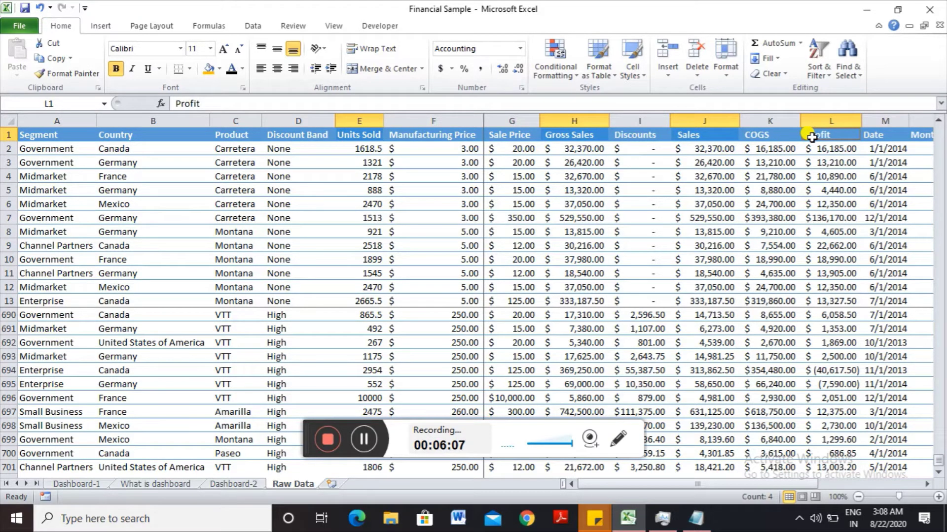
key("ctrl+c")
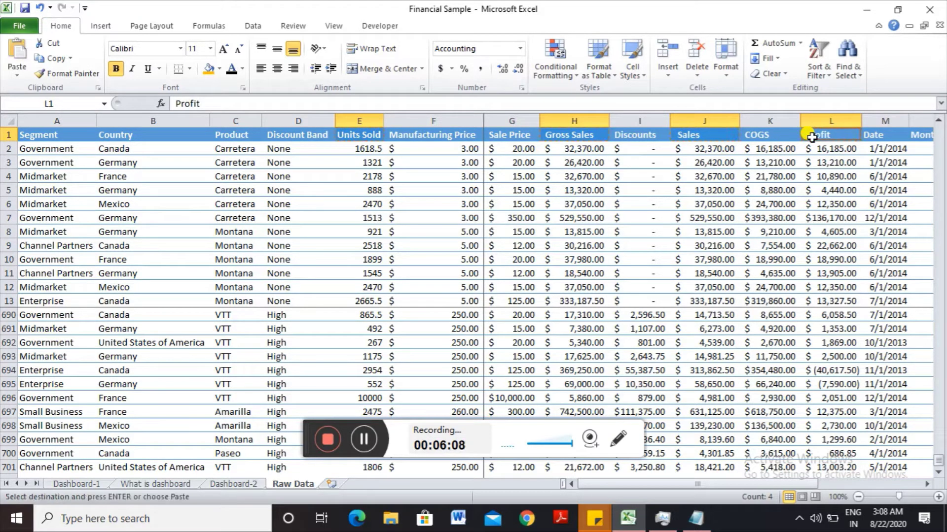
- Paste the copied headers into D1:G1 of the Dashboard-2 sheet and autofit their column widths
left_click(229, 484)
key("ctrl+v")
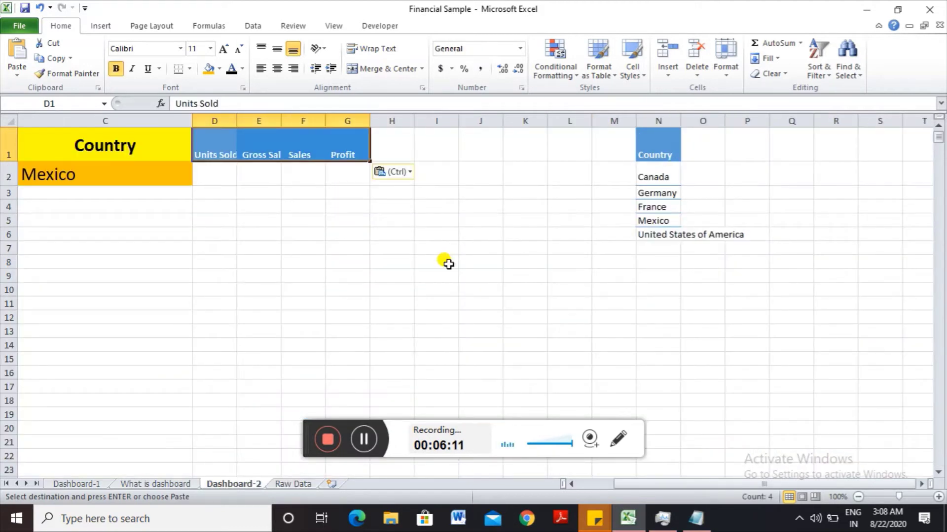
key("alt+h")
key("o")
key("i")
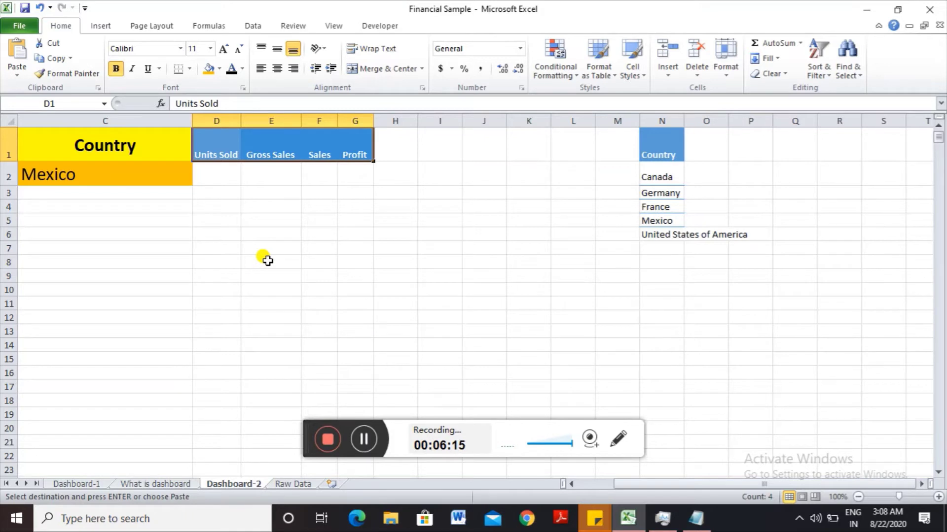
- Delete the empty column A so the arrow and Select label move to the sheet's first column
key("Left")
key("Left")
key("Left")
key("Right")
key("Right")
key("Right")
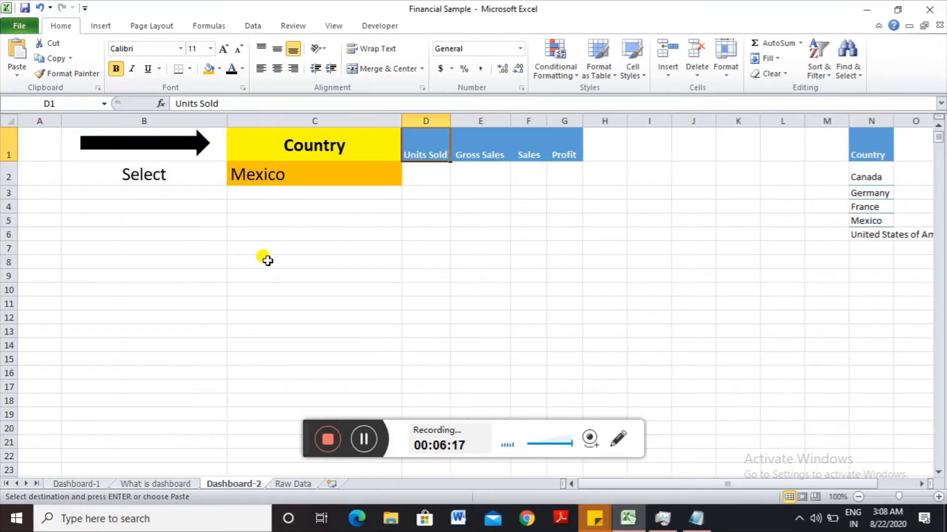
key("Left")
key("Left")
key("Left")
key("ctrl+space")
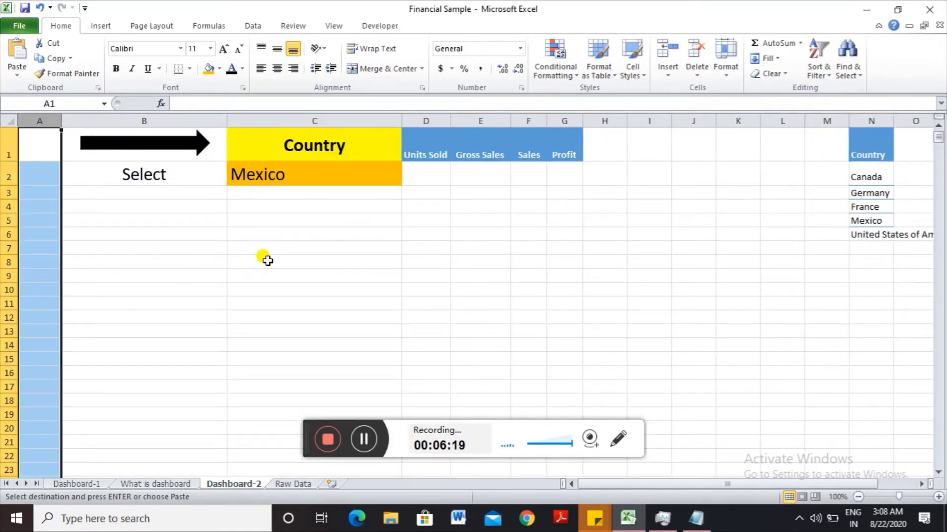
key("ctrl+minus")
key("Right")
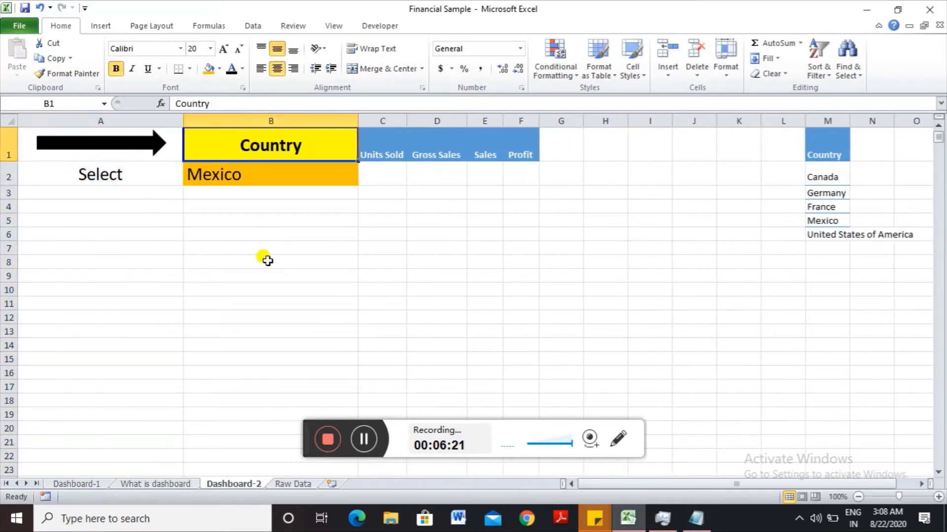
key("Right")
key("Right")
key("Left")
key("Left")
key("ctrl+c")
key("Right")
key("shift+Right")
key("shift+Right")
key("shift+Right")
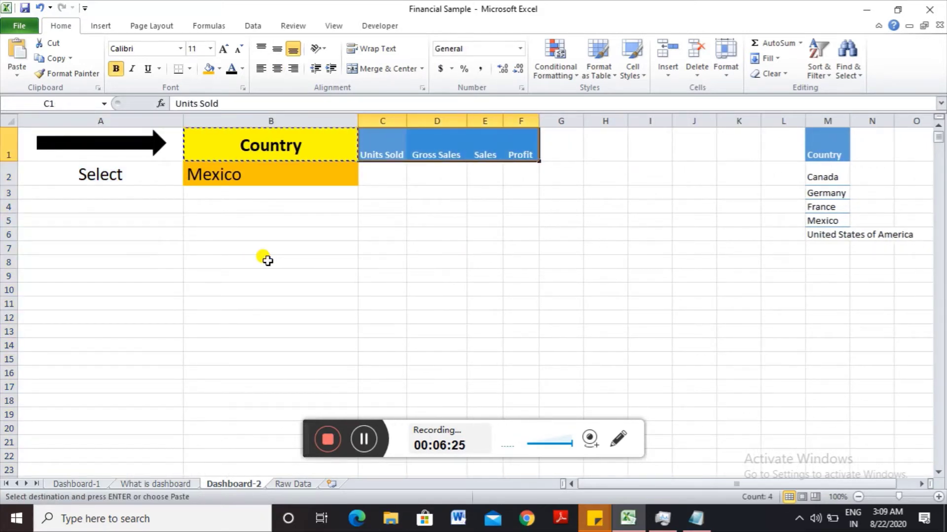
- Set the font size of the Units Sold to Profit headers in C1:F1 to 20
key("Left")
key("Right")
key("shift+Right")
key("shift+Right")
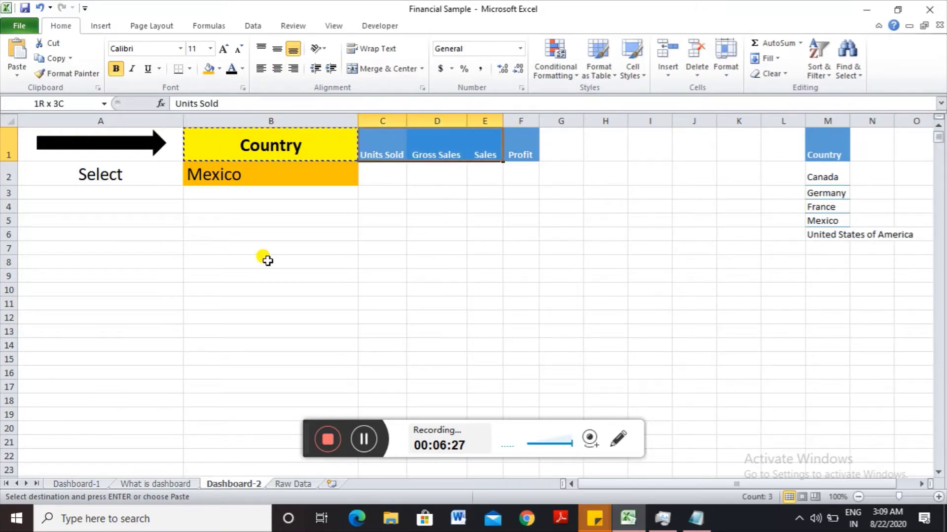
key("shift+Right")
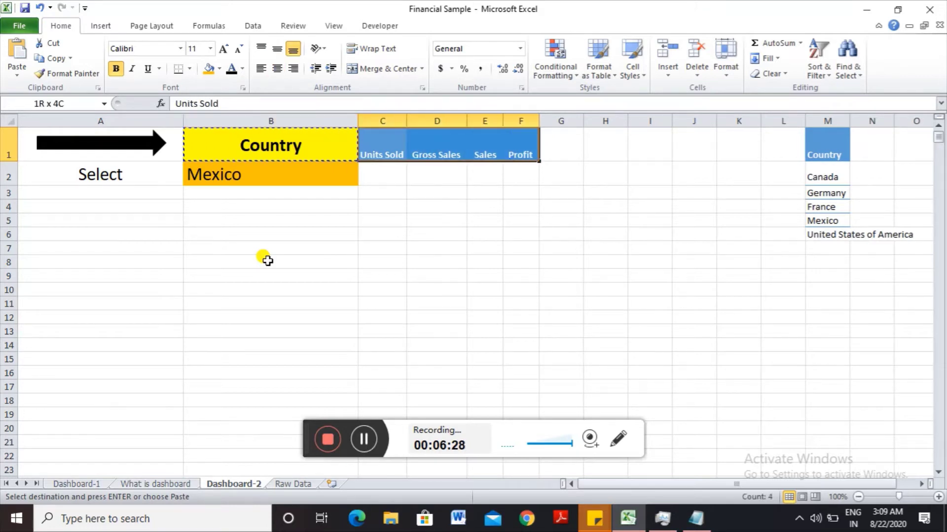
left_click(210, 49)
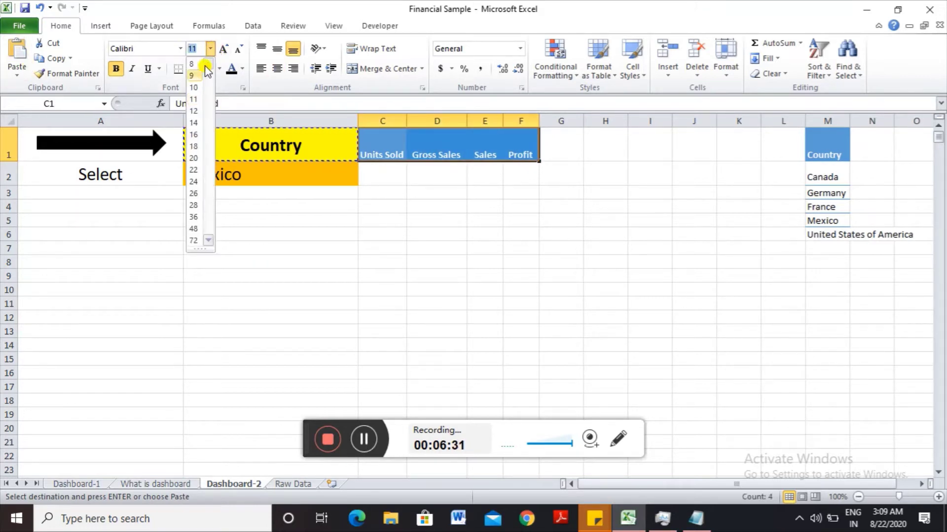
left_click(197, 158)
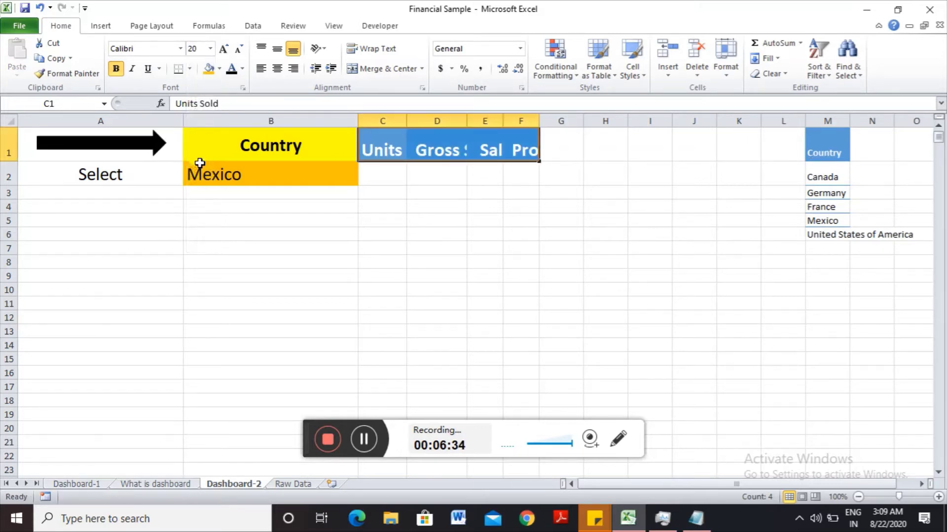
- Autofit columns C to F to the enlarged headers and middle-align the header text vertically
key("alt+o")
key("c")
key("a")
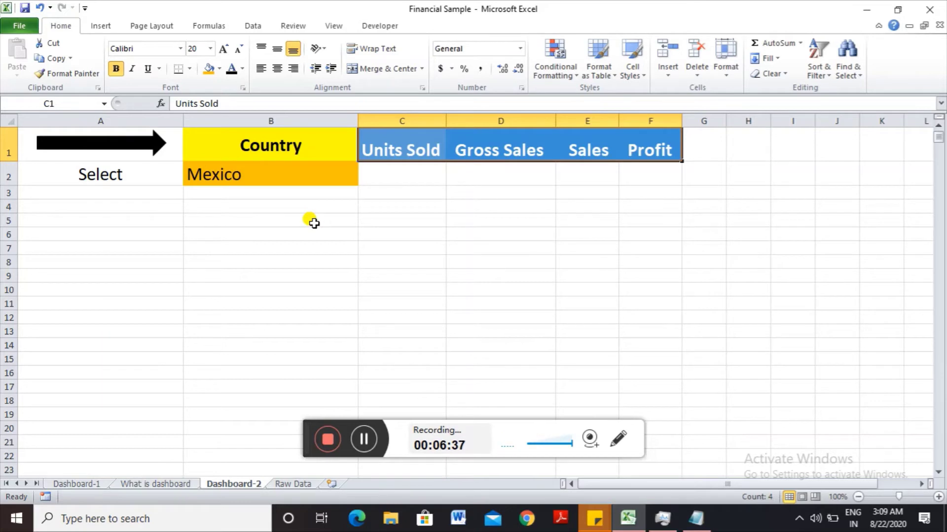
key("alt+h")
key("a")
key("m")
key("Down")
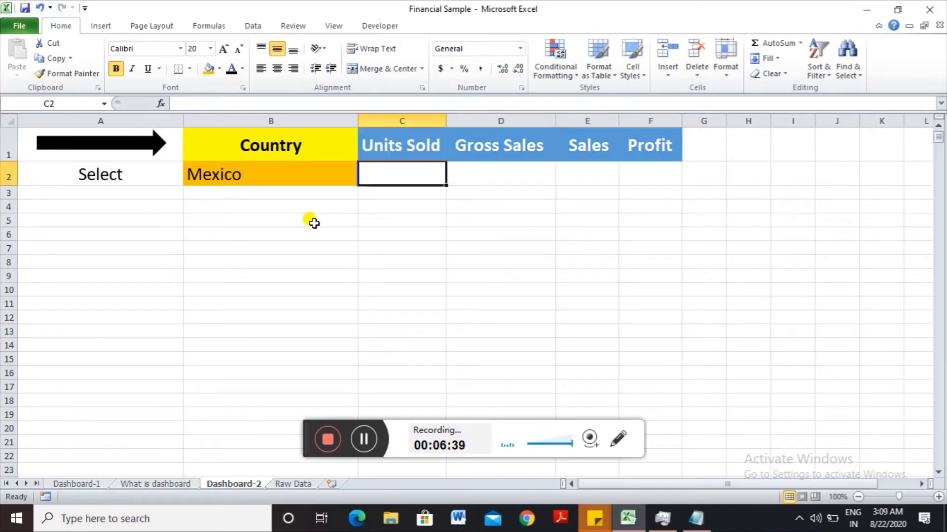
key("Up")
key("Right")
key("Left")
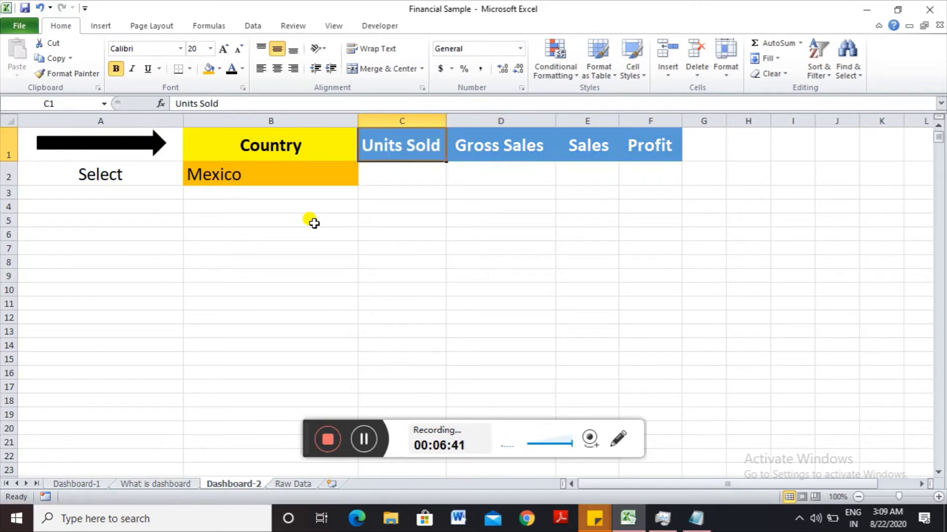
key("Down")
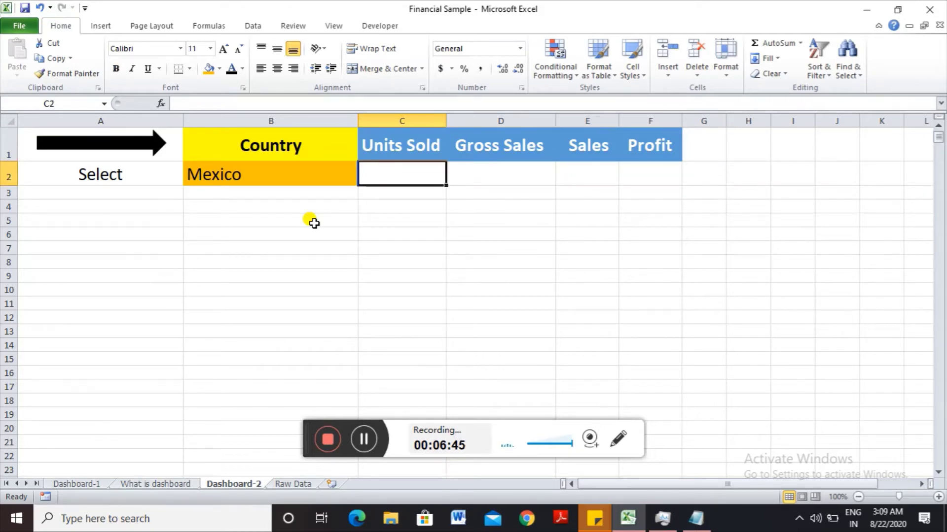
key("Down")
key("Up")
- Start a SUMIF formula in C2 under Units Sold, using the Country column 'Raw Data'!$B$1:$B$701 as the range
key("Down")
type("=")
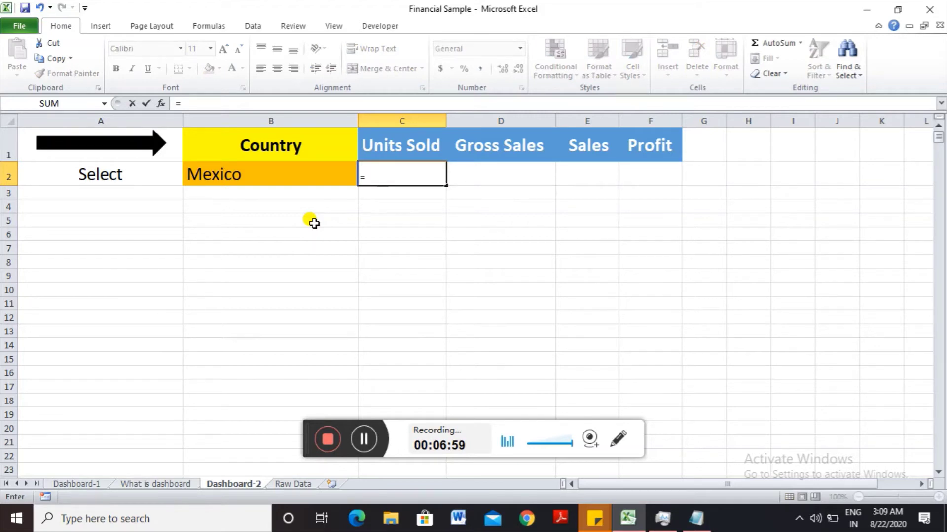
type("sum")
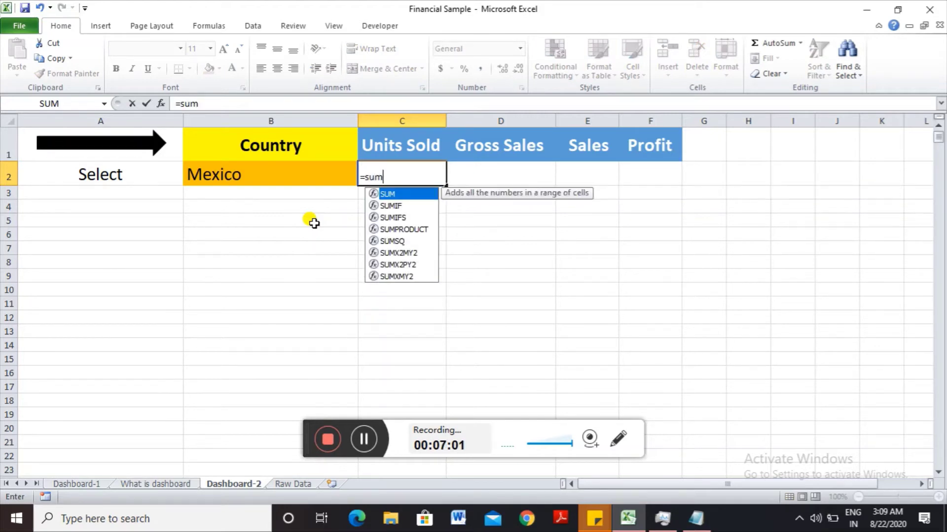
type("if")
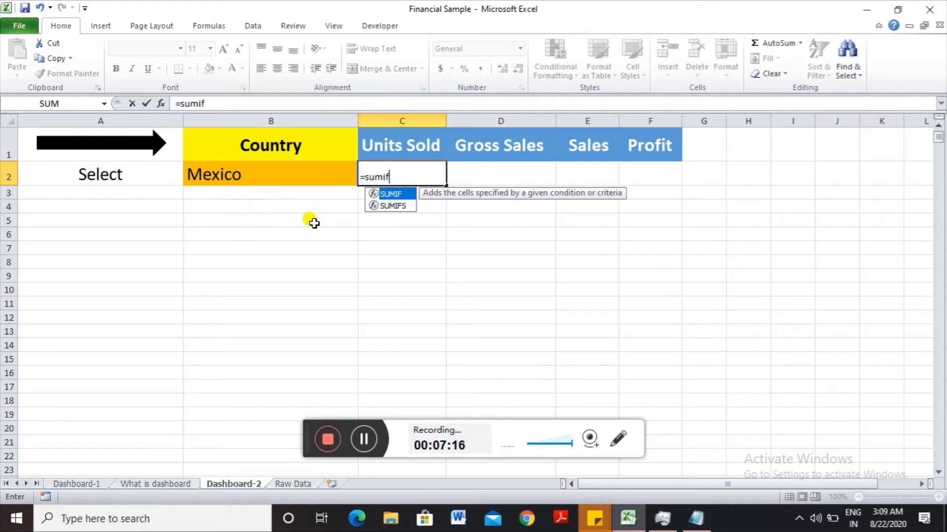
key("Tab")
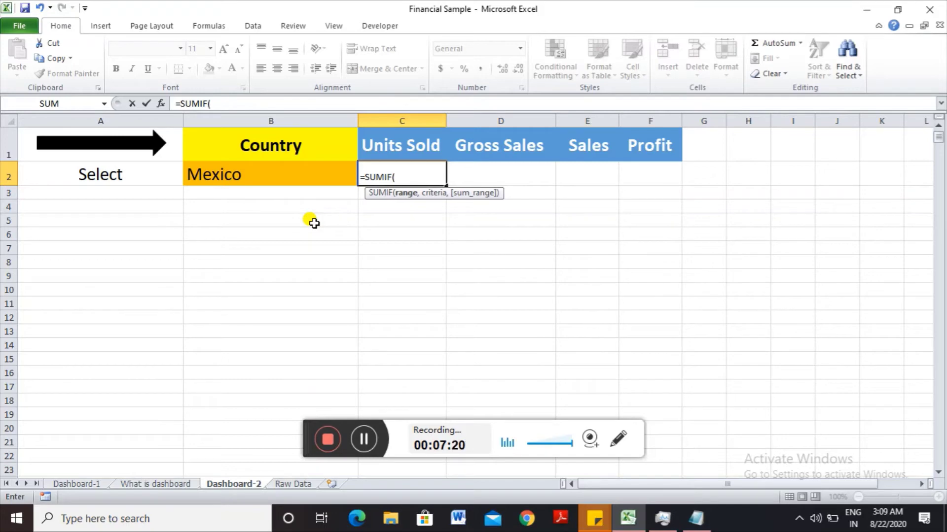
left_click(295, 484)
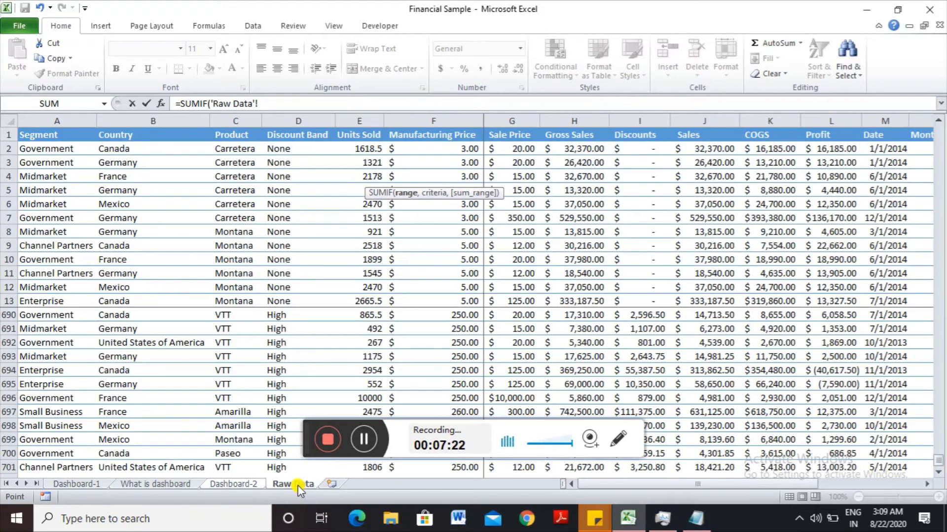
left_click(150, 134)
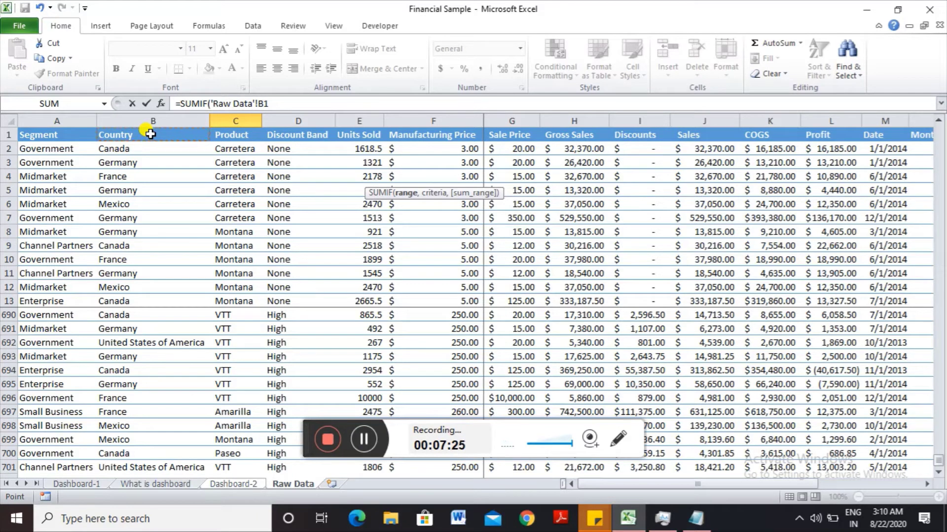
key("ctrl+shift+Down")
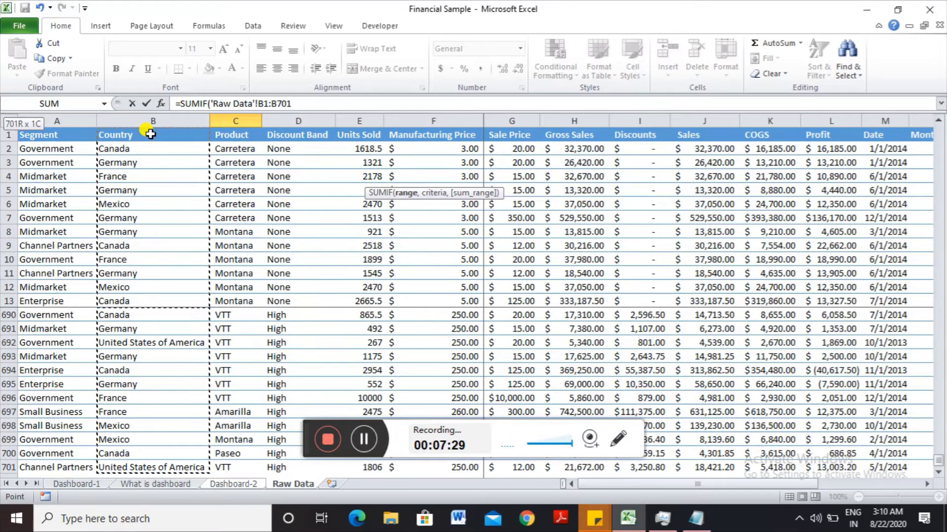
key("F4")
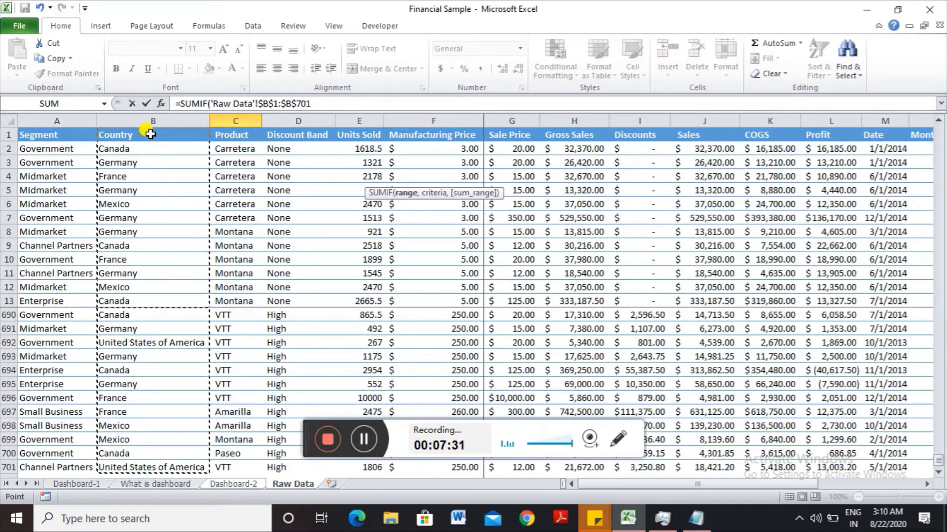
left_click(324, 104)
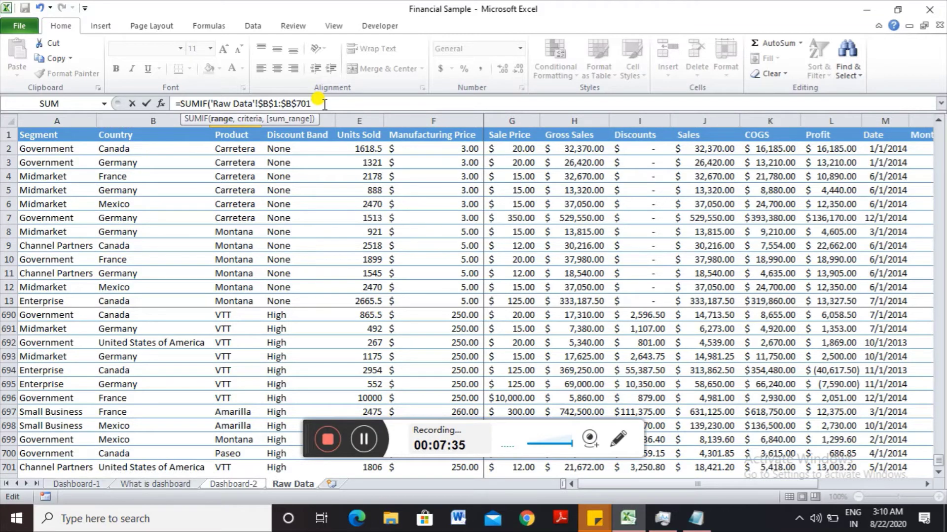
type(",")
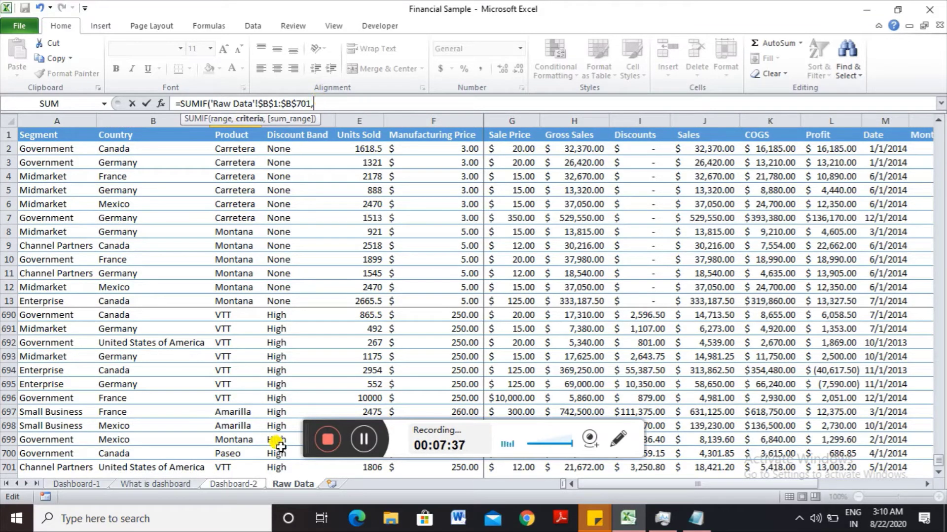
- Set the SUMIF criteria to the selected country with the absolute reference 'Dashboard-2'!$B$2
left_click(247, 484)
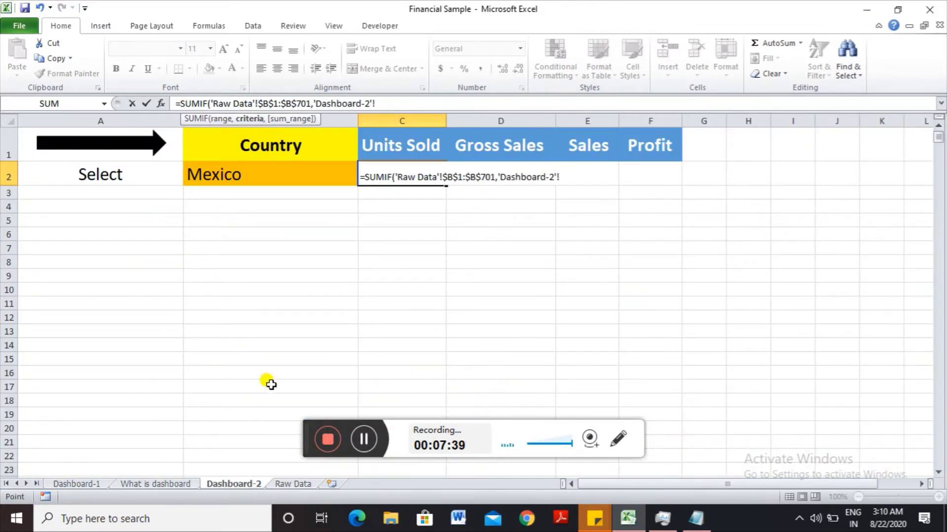
left_click(259, 180)
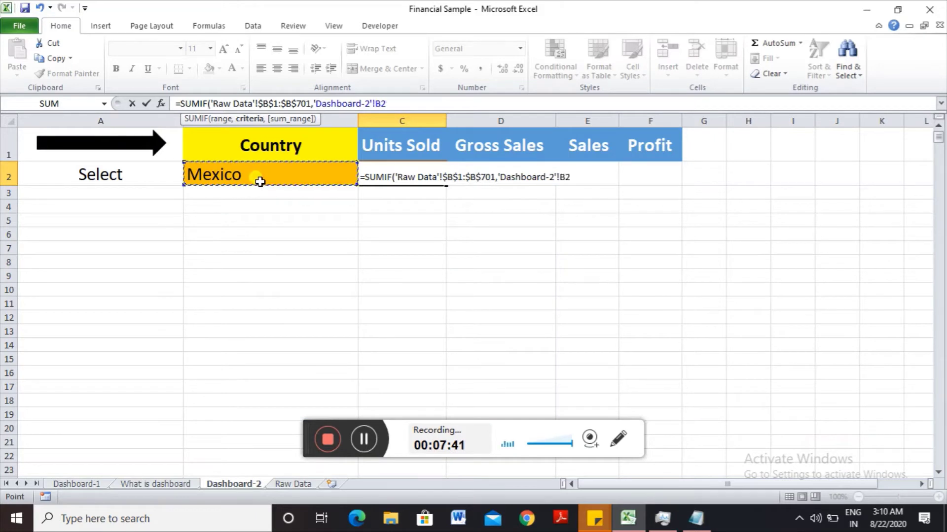
key("F4")
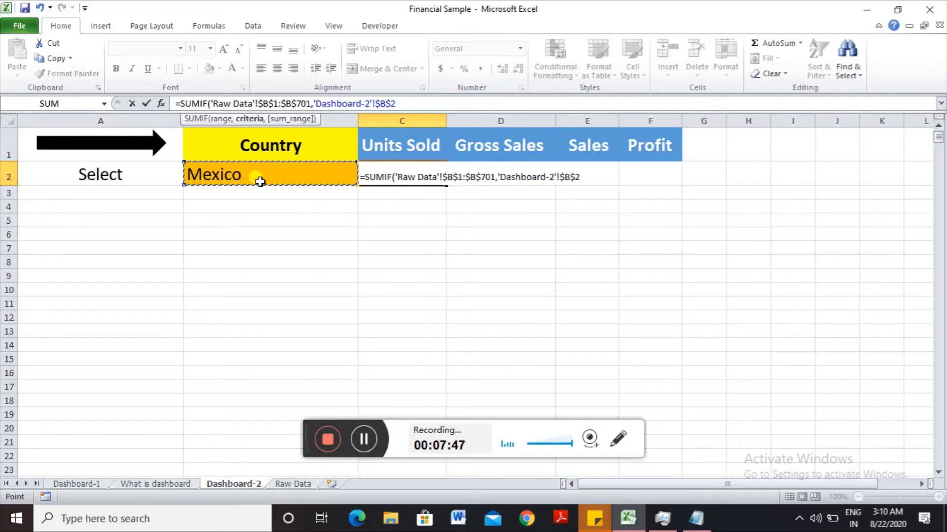
type(",")
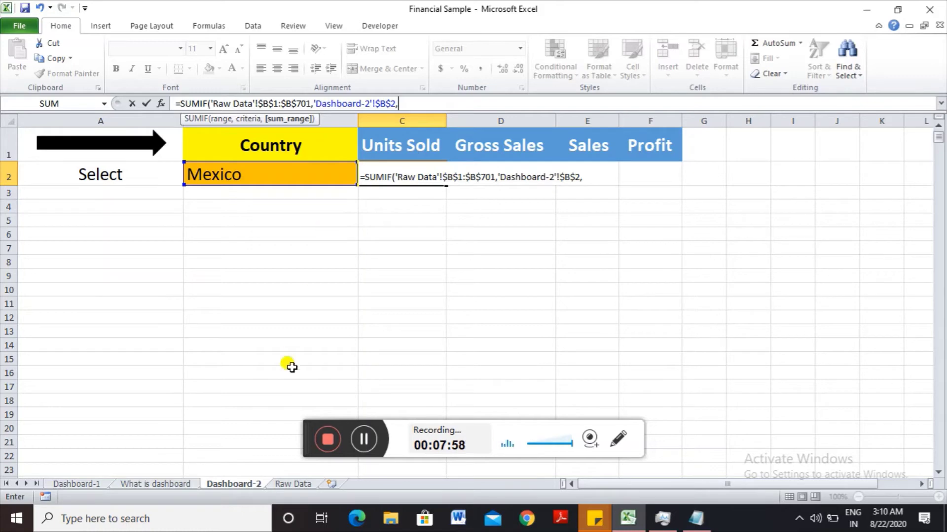
- Complete the C2 SUMIF with the absolute Units Sold column 'Raw Data'!$E$1:$E$701 as the sum range and enter the formula
left_click(304, 485)
key("Up")
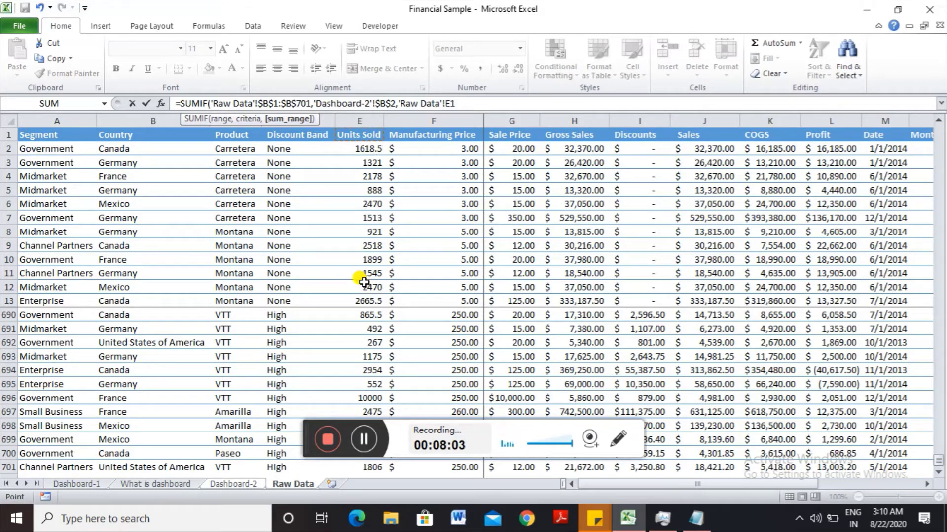
key("ctrl+shift+Down")
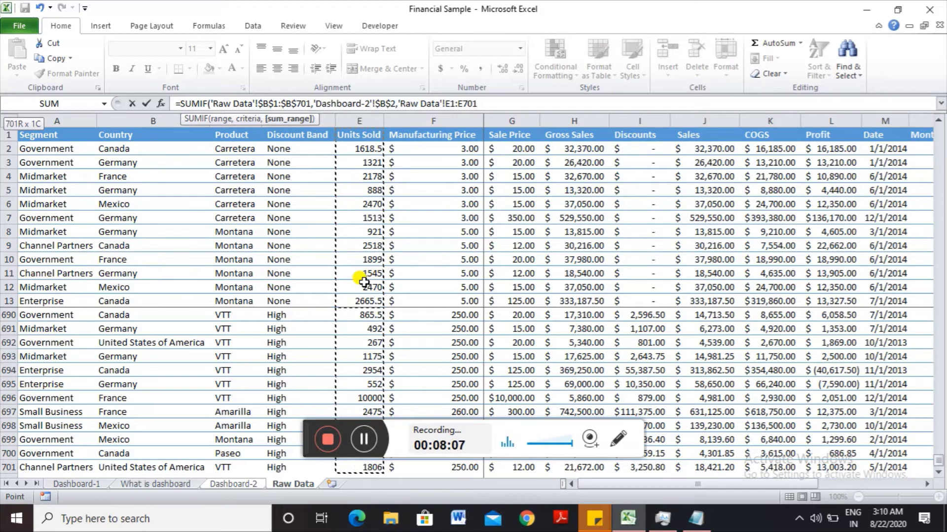
key("F4")
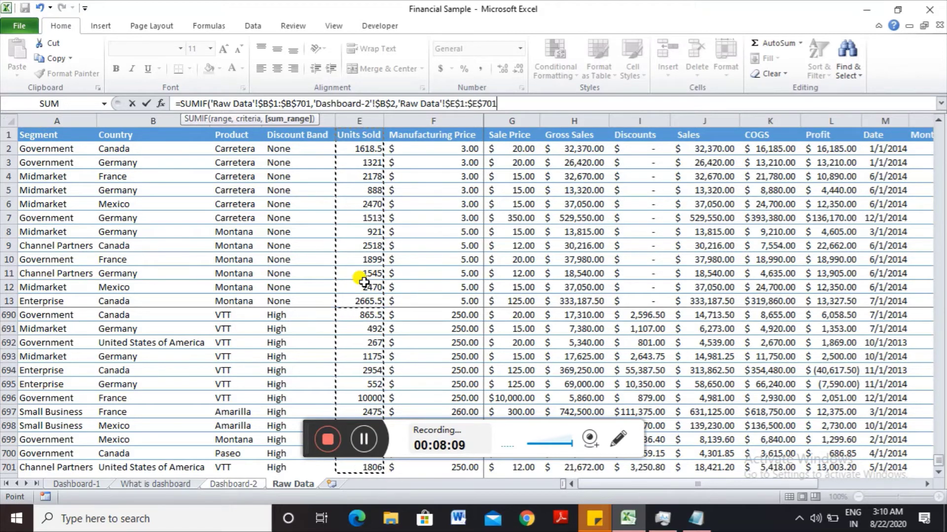
type(")")
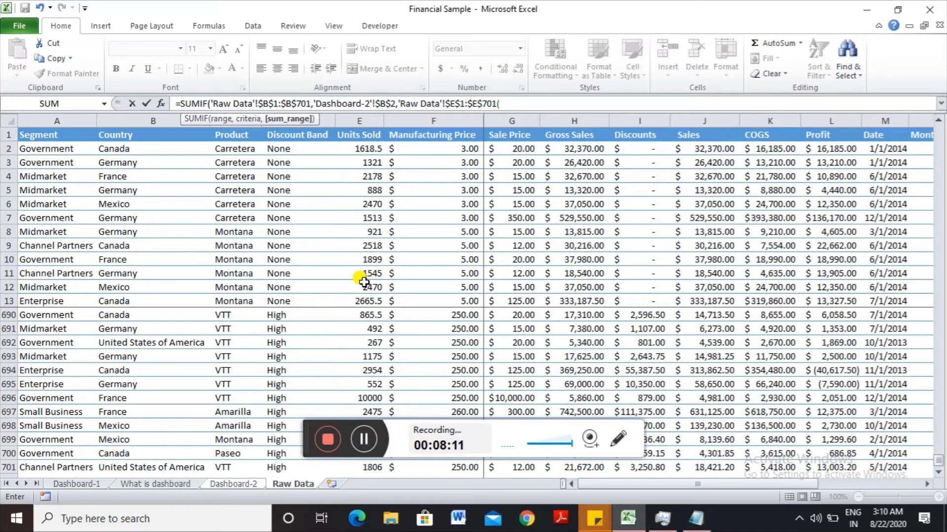
key("BackSpace")
type(")")
key("Return")
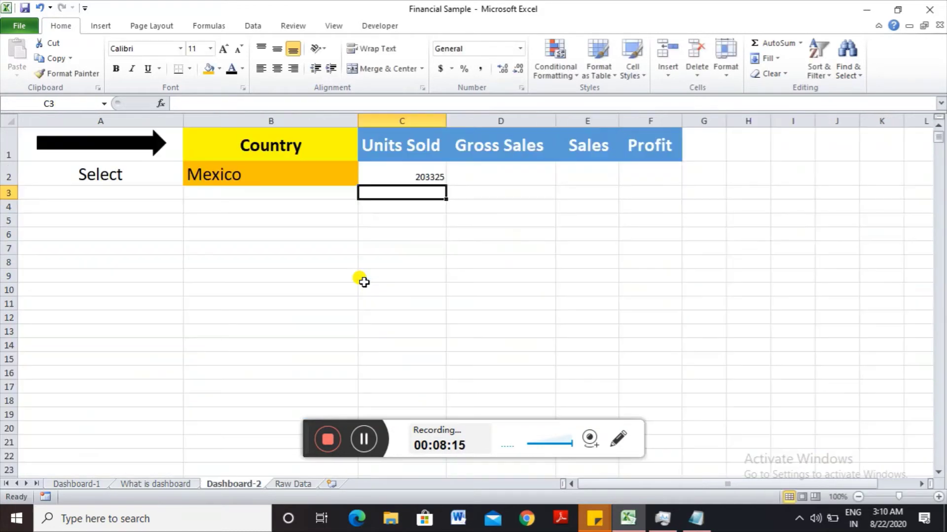
- Copy the SUMIF formula from C2 into D2, E2 and F2 under Gross Sales, Sales and Profit
key("Up")
key("Left")
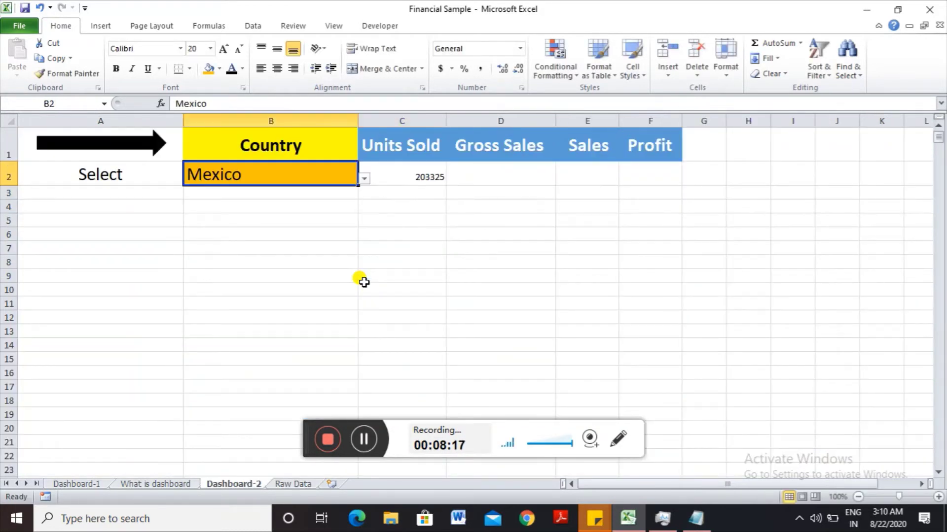
key("Right")
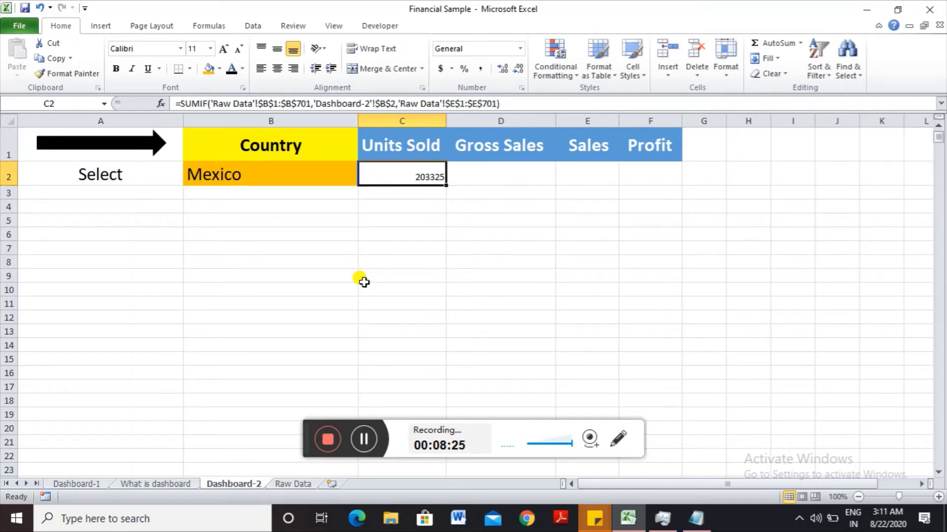
key("ctrl+c")
key("Right")
key("Return")
key("ctrl+c")
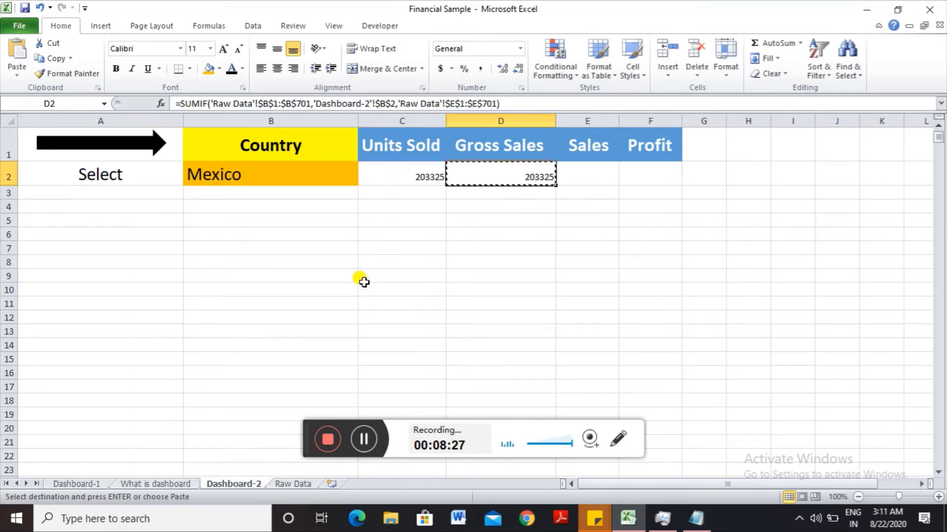
key("Right")
key("Return")
key("ctrl+c")
key("Right")
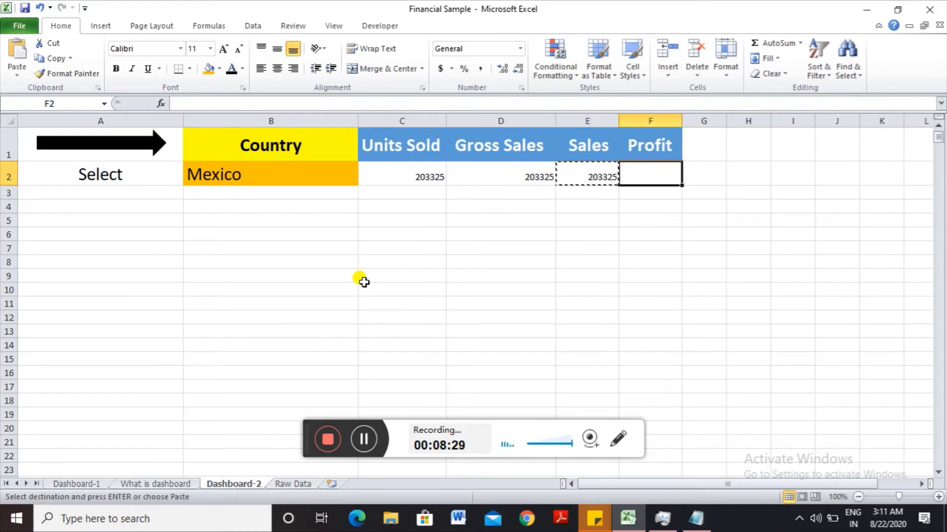
key("Return")
- Expand the formula bar's height and check on the Raw Data sheet which column holds Gross Sales
key("Left")
key("Left")
key("Left")
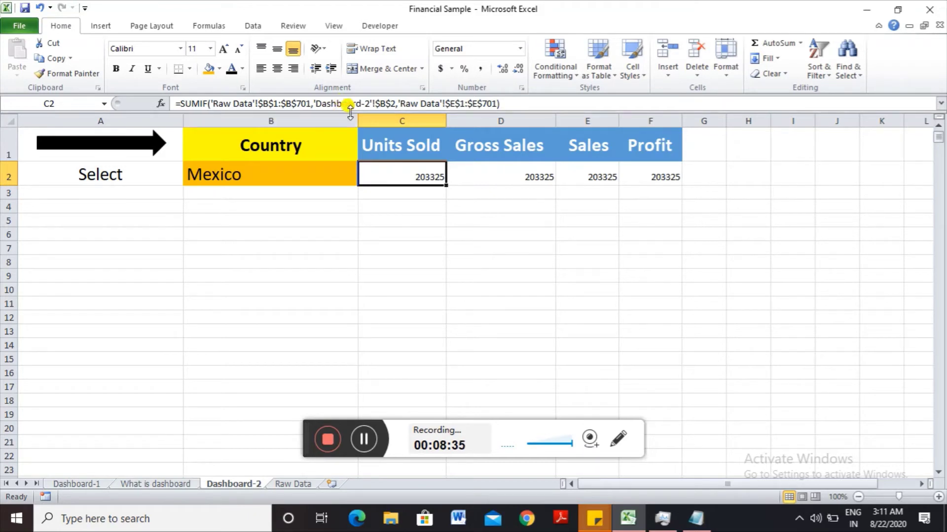
left_click_drag(350, 111, 361, 137)
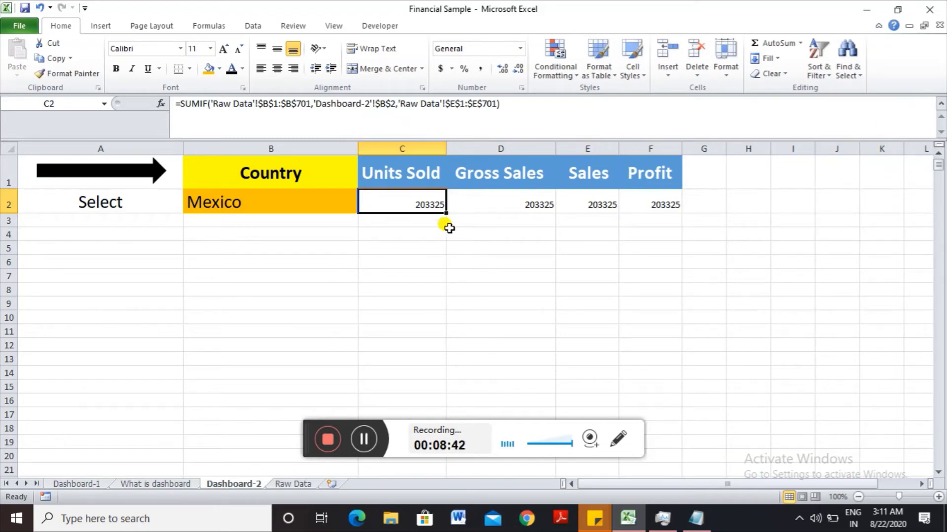
left_click(294, 483)
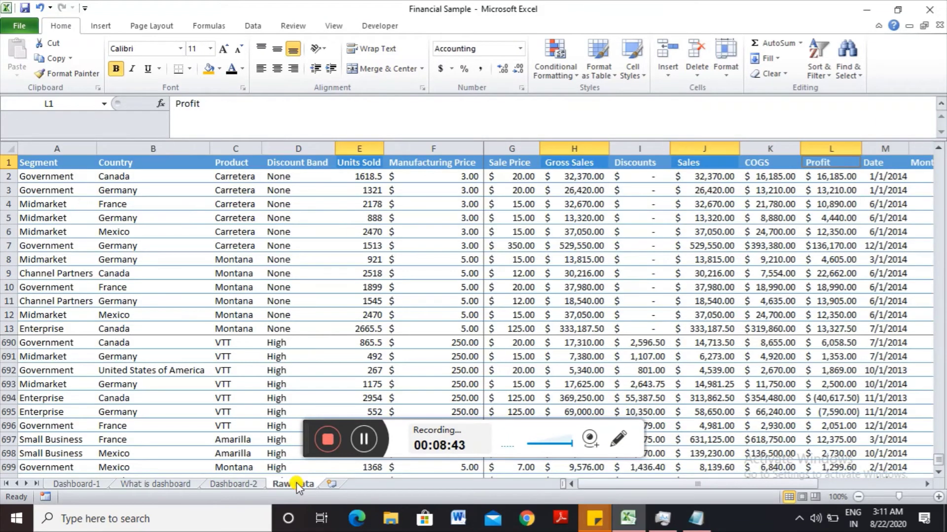
left_click(395, 215)
key("Right")
key("Right")
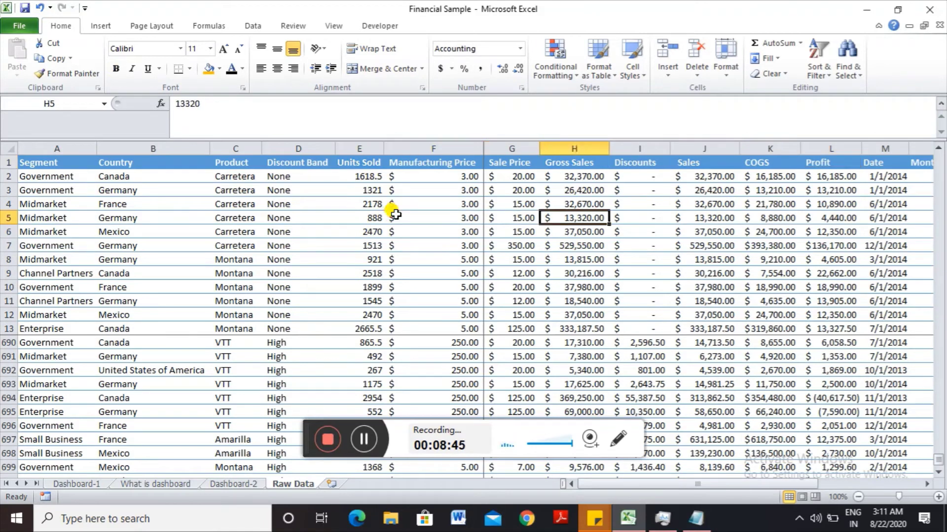
key("ctrl+Up")
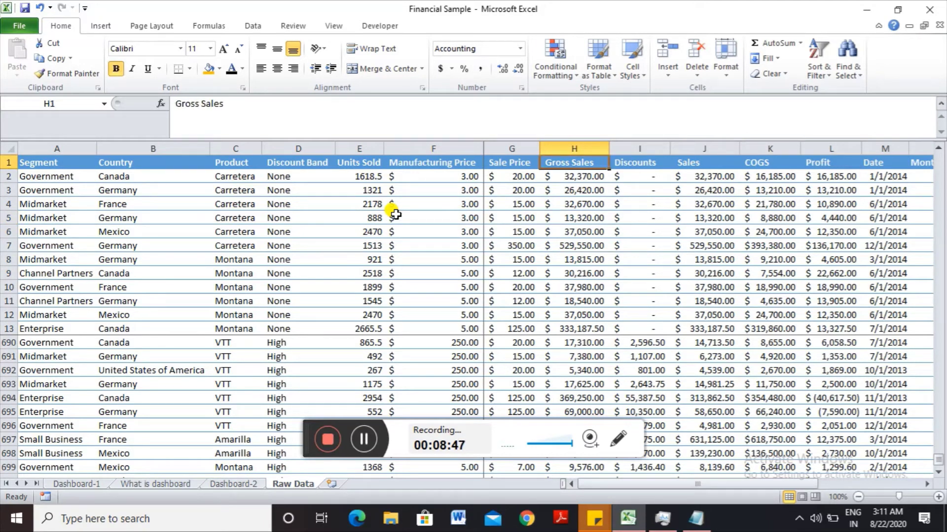
key("Down")
key("Up")
key("Down")
key("Down")
left_click(247, 482)
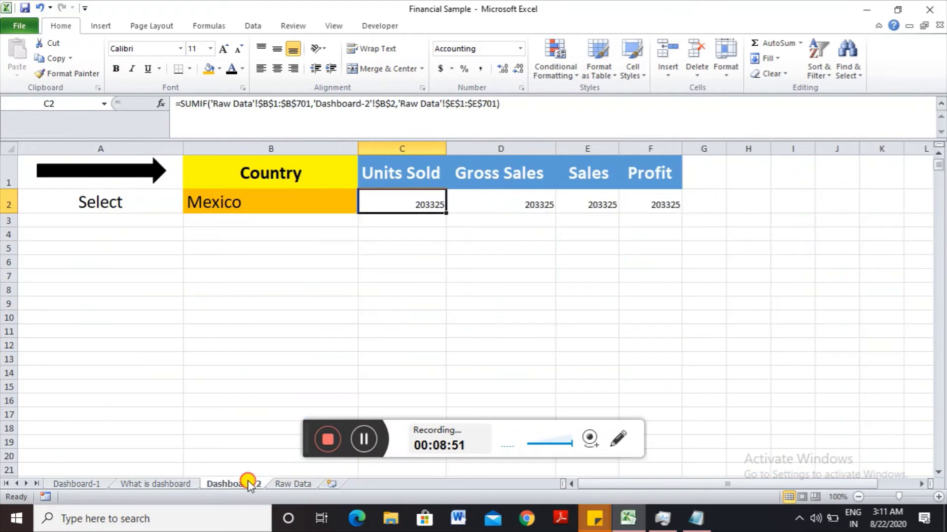
- Change the sum range of the Gross Sales formula in D2 on Dashboard-2 to 'Raw Data'!$H$1:$H$701
key("Right")
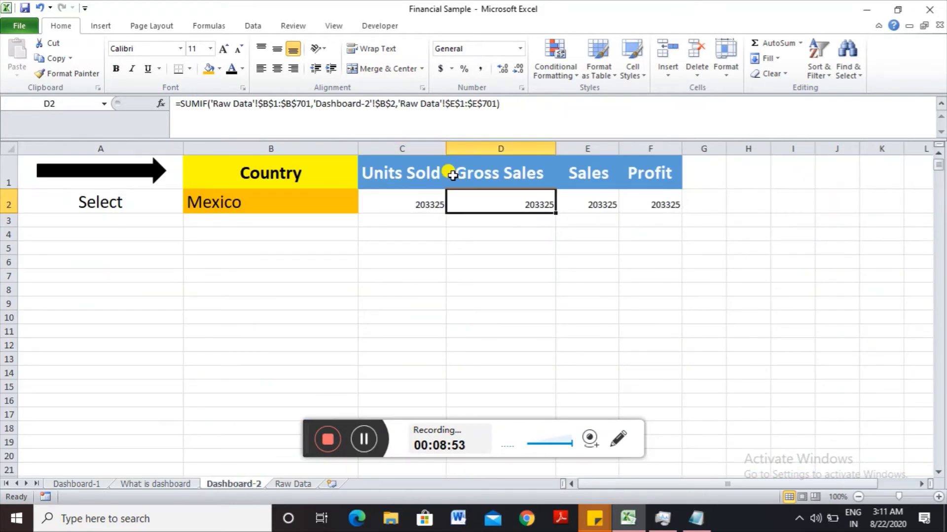
left_click(518, 106)
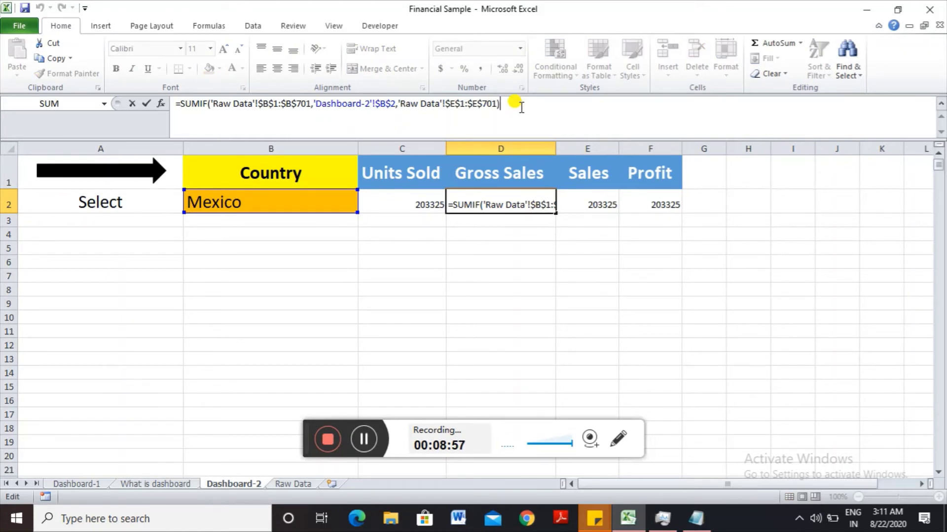
key("Left")
key("Left")
key("Left")
key("Left")
key("Left")
key("Left")
key("Left")
key("Left")
key("Left")
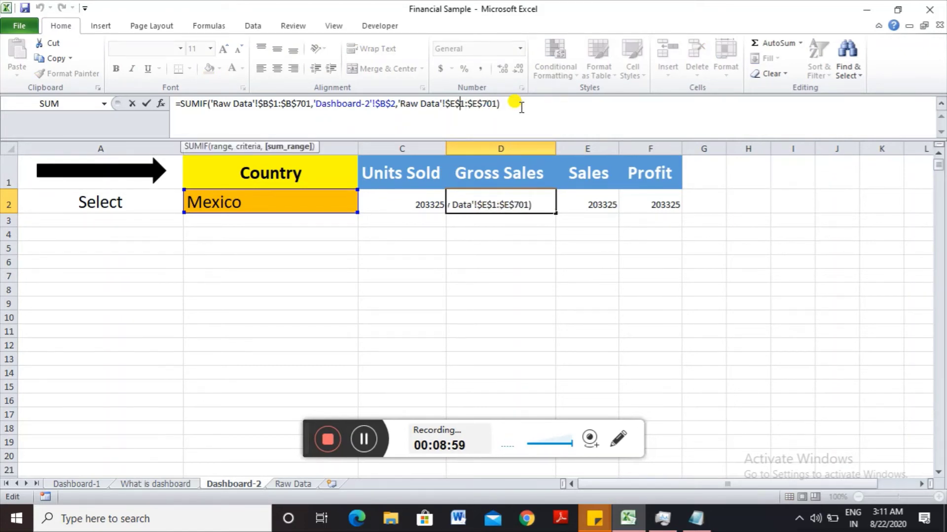
key("Left")
key("BackSpace")
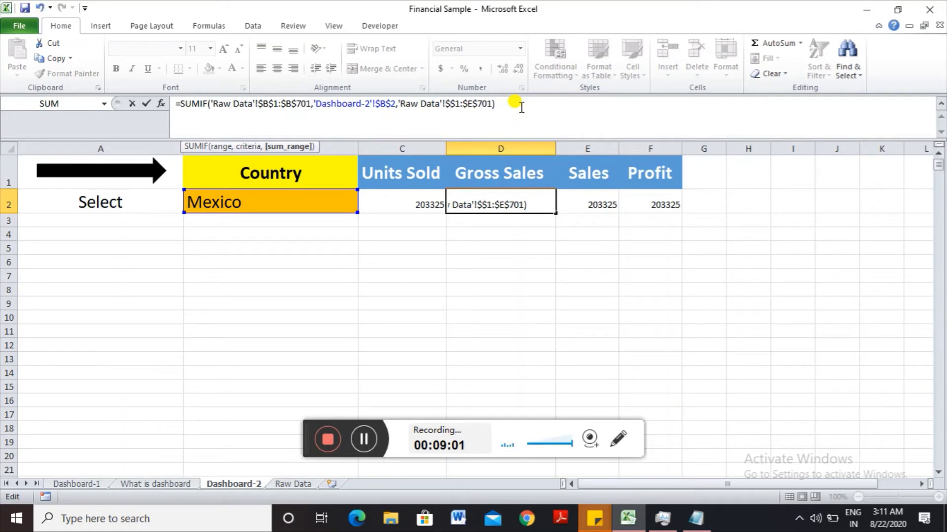
type("H")
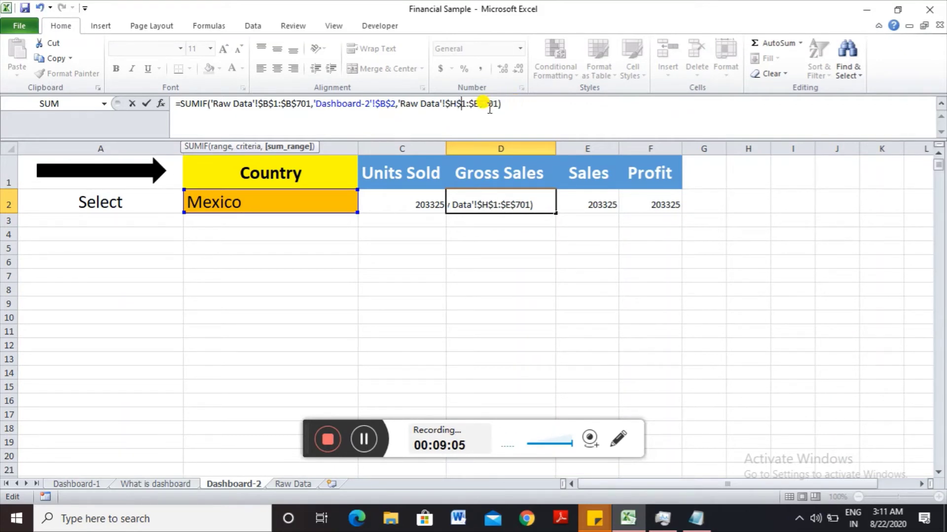
key("Right")
key("Right")
key("BackSpace")
type("H")
key("Return")
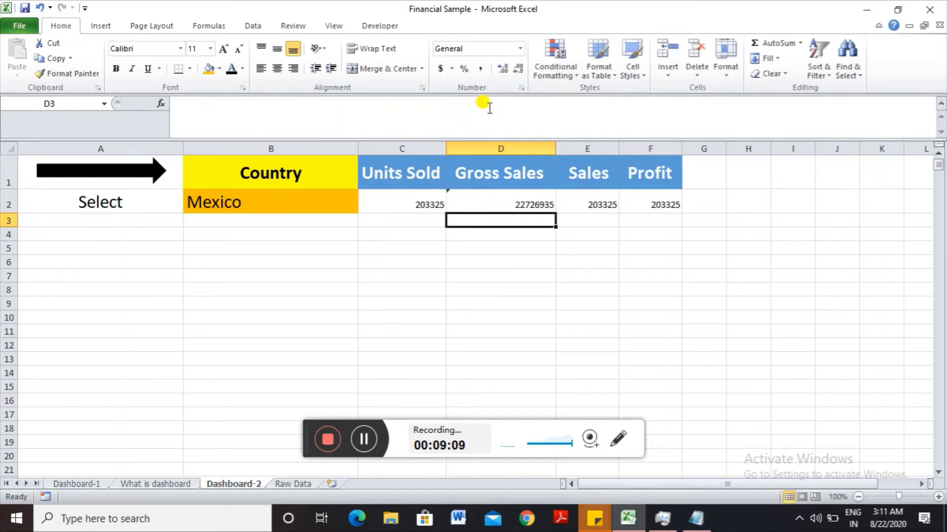
- Check the Sales column on Raw Data and change the E2 formula's sum range on Dashboard-2 to 'Raw Data'!$J$1:$J$701
key("Up")
key("Right")
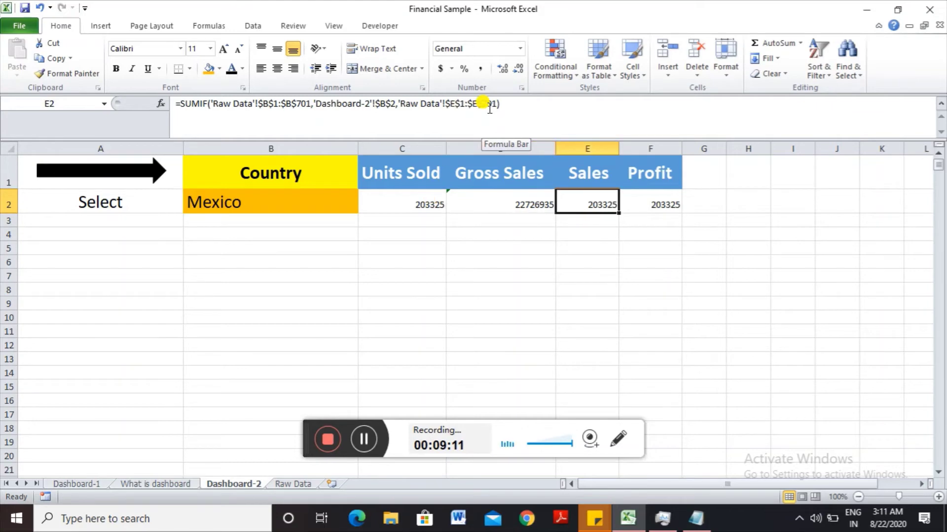
left_click(291, 484)
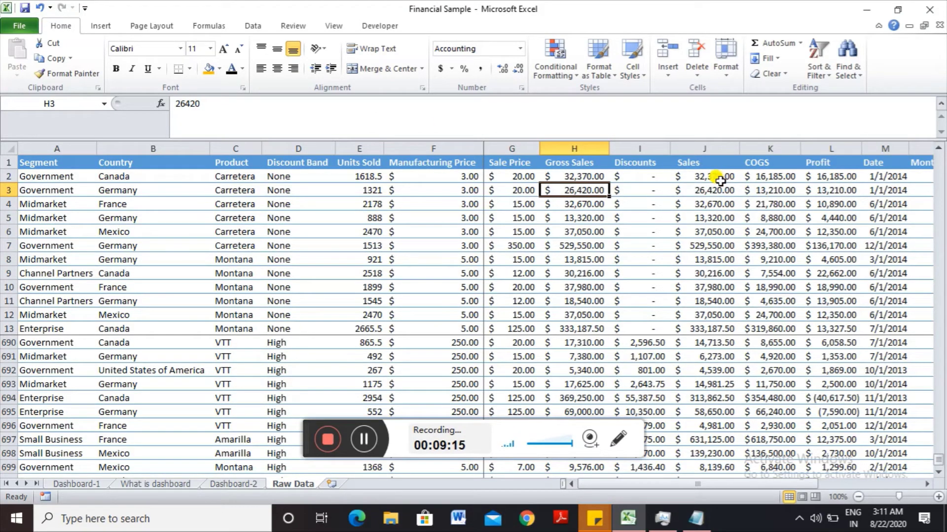
left_click(232, 484)
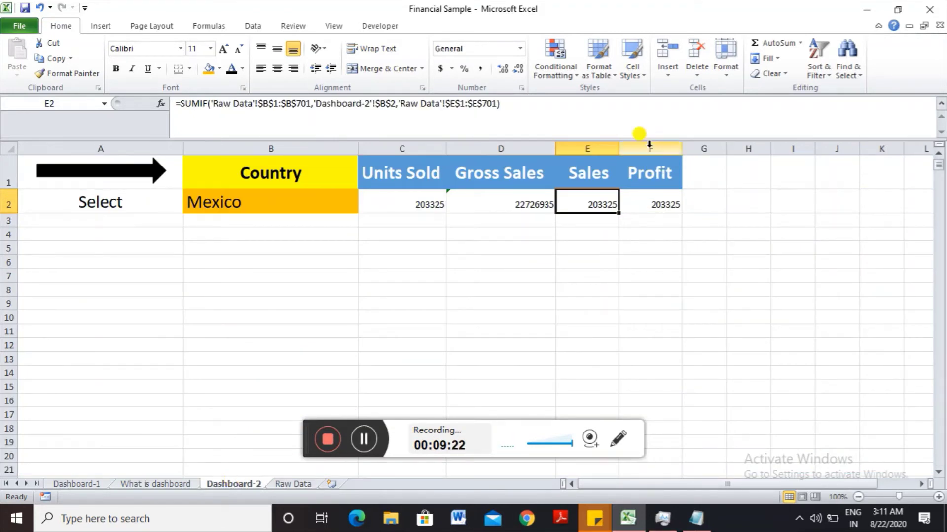
left_click(538, 103)
key("Left")
key("Left")
key("Left")
key("Left")
key("Left")
key("Left")
key("Left")
key("Left")
key("Left")
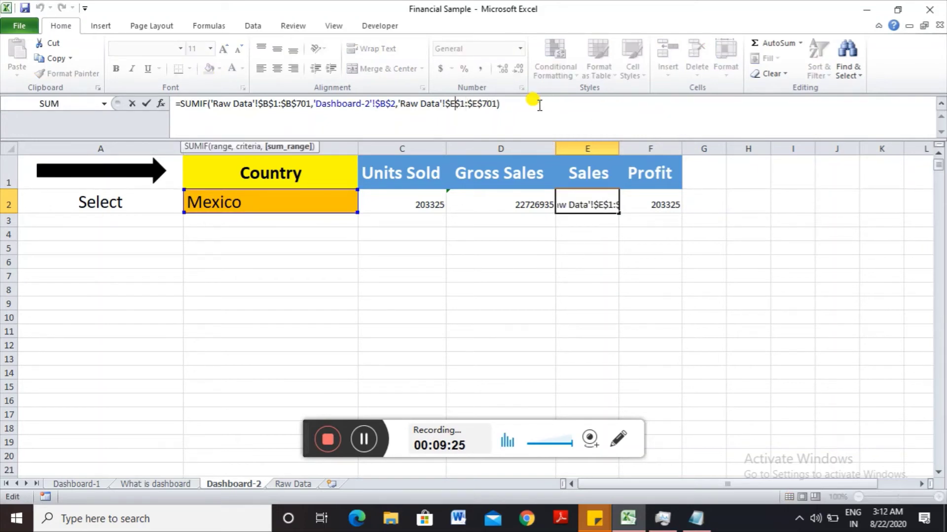
key("BackSpace")
type("J")
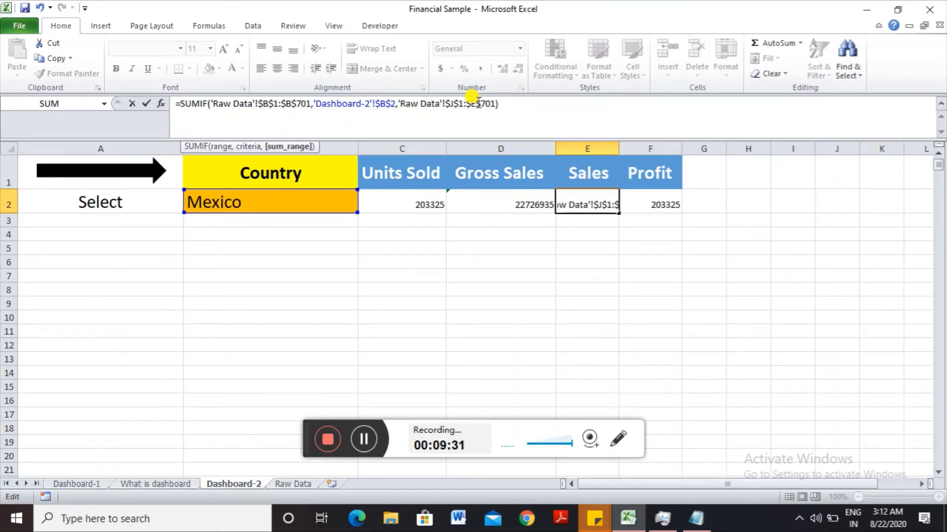
key("BackSpace")
type("J")
key("Return")
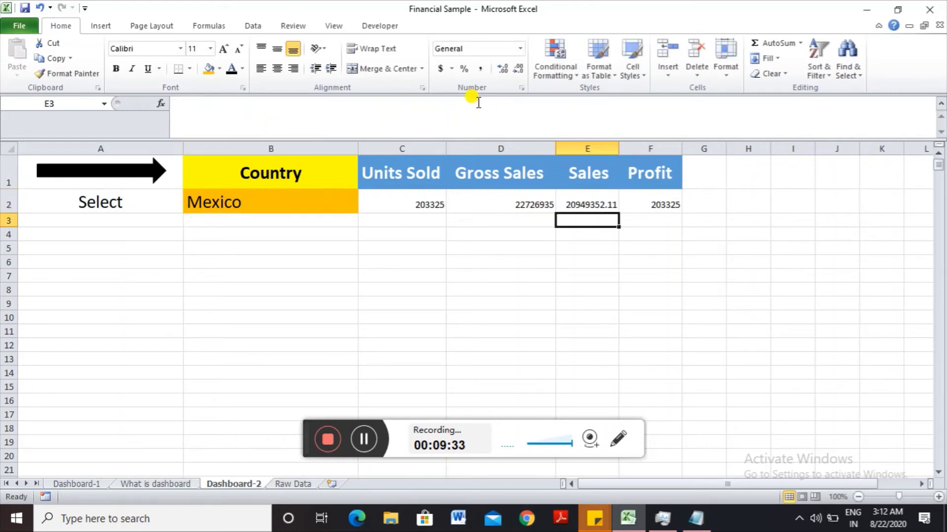
- Change the sum range of the Profit formula in F2 to 'Raw Data'!$L$1:$L$701
key("Up")
key("Right")
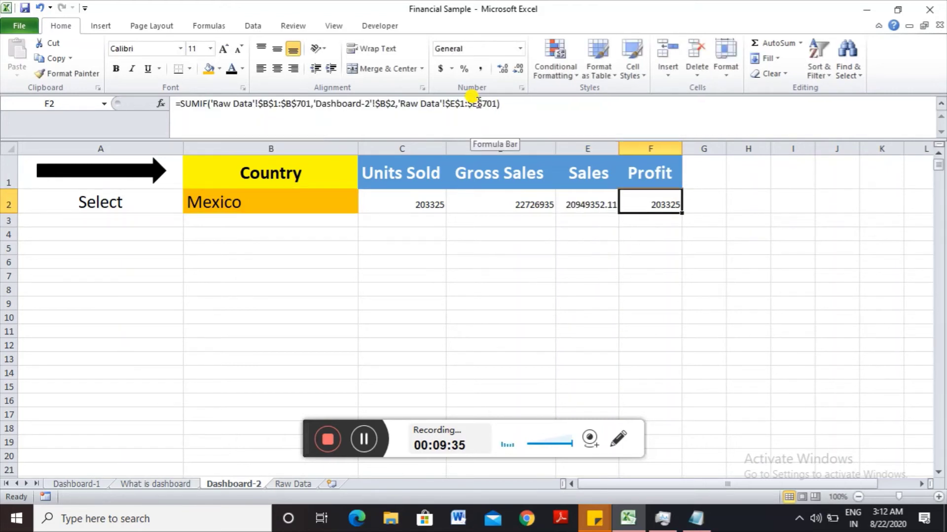
key("F2")
key("Up")
key("ctrl+Right")
key("ctrl+Right")
key("ctrl+Right")
key("ctrl+Right")
key("ctrl+Right")
key("ctrl+Right")
key("ctrl+Right")
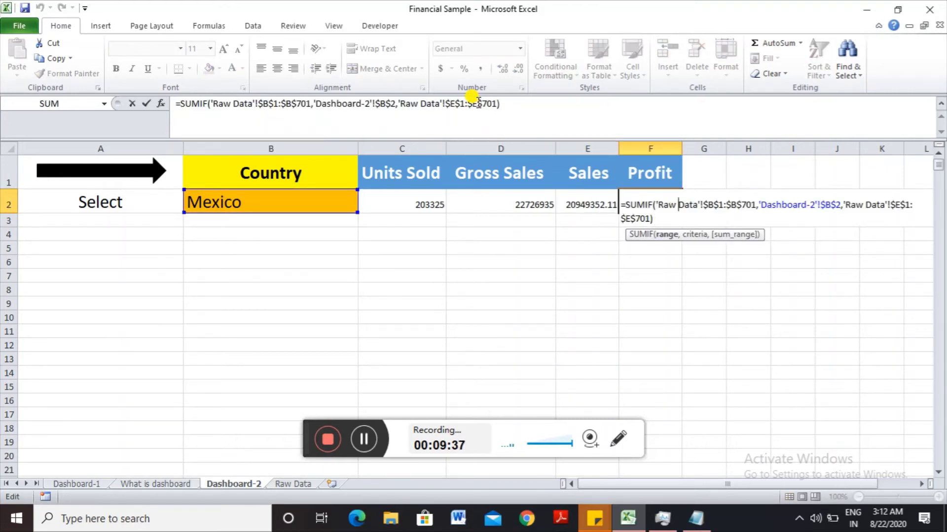
key("ctrl+Right")
key("Right")
key("Right")
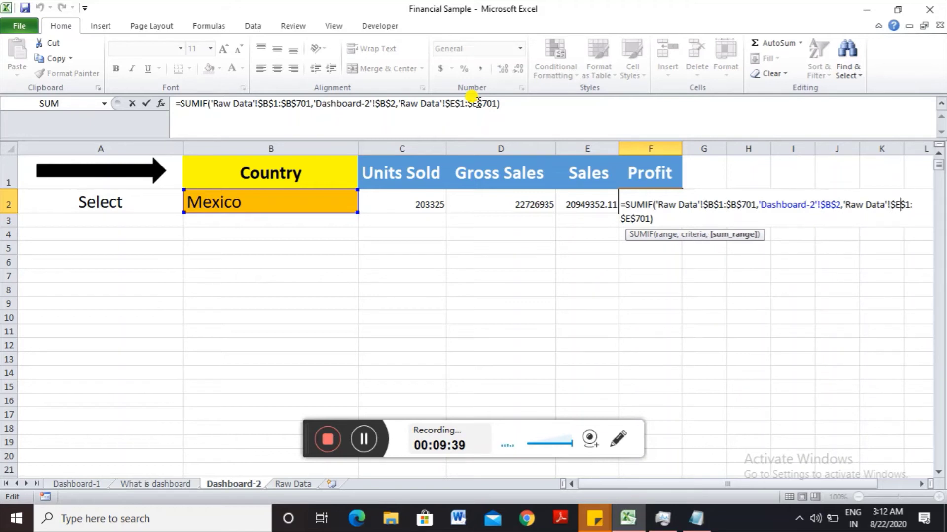
key("BackSpace")
type("L")
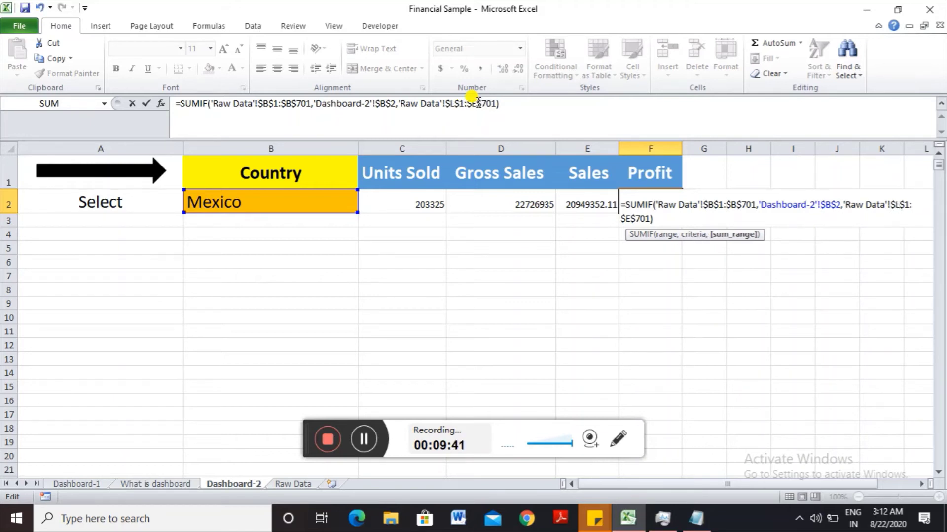
key("End")
key("Left")
key("Left")
key("Left")
key("Left")
key("Left")
key("BackSpace")
type("L")
key("Return")
- Set the font size of the totals in C2:F2 to 20
key("Up")
key("Up")
key("Left")
key("Left")
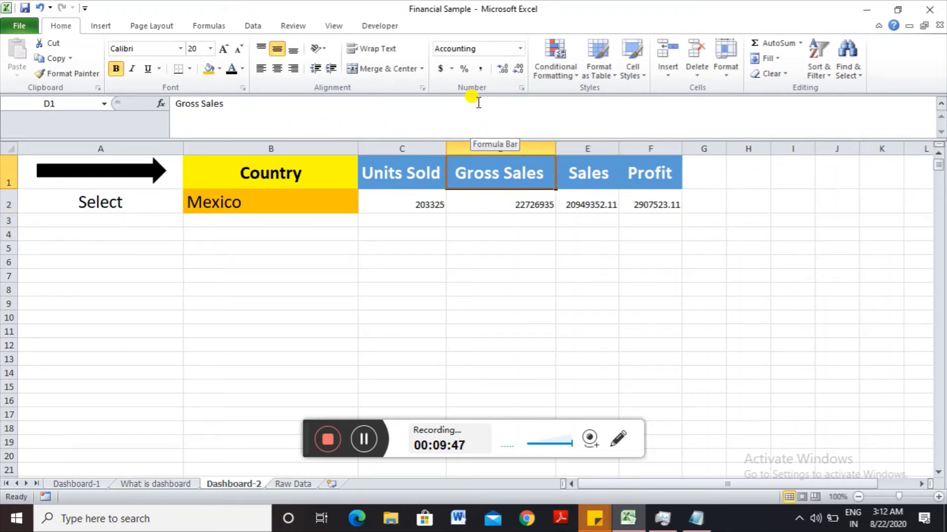
key("Left")
key("Down")
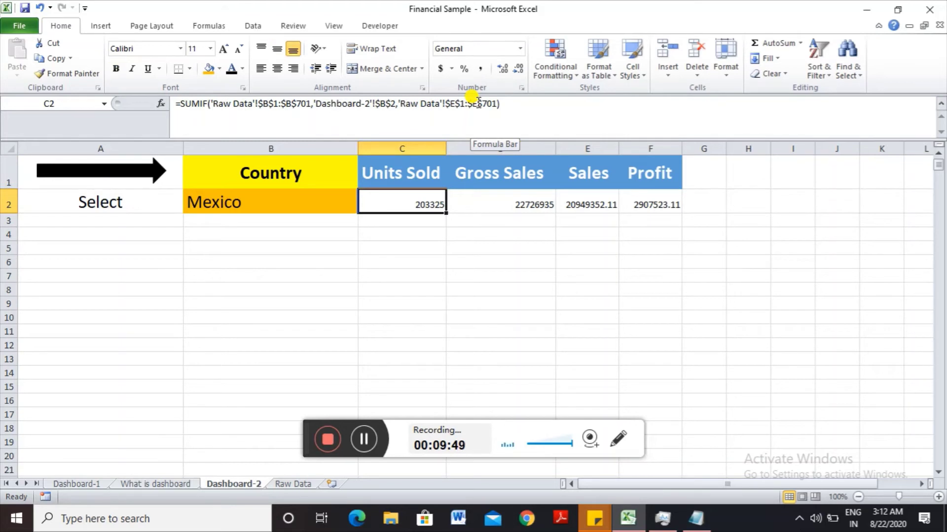
key("shift+Right")
key("shift+Right")
key("shift+Right")
key("Up")
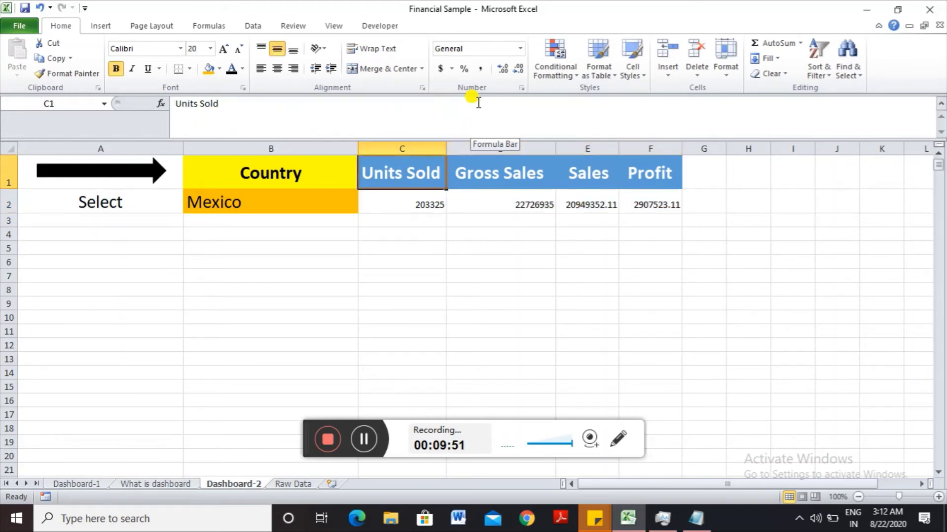
key("Down")
key("shift+Right")
key("shift+Right")
key("shift+Right")
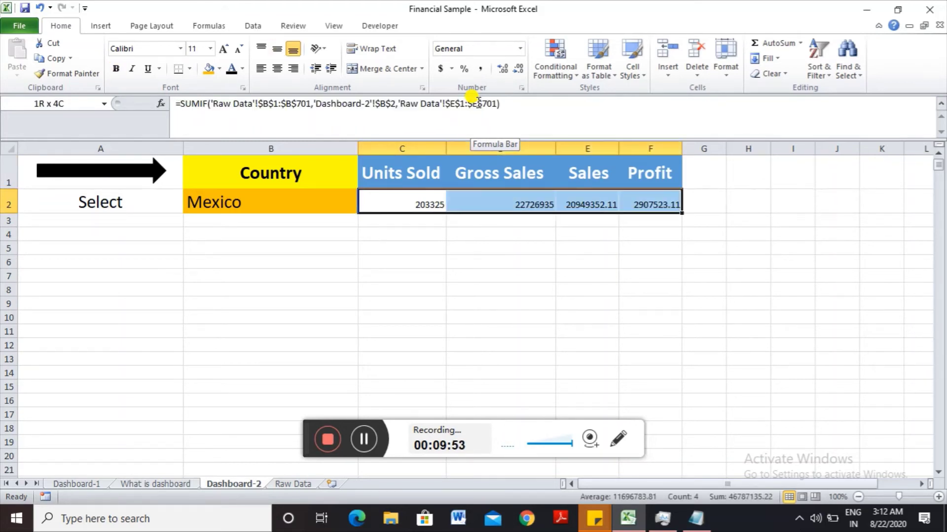
left_click(210, 48)
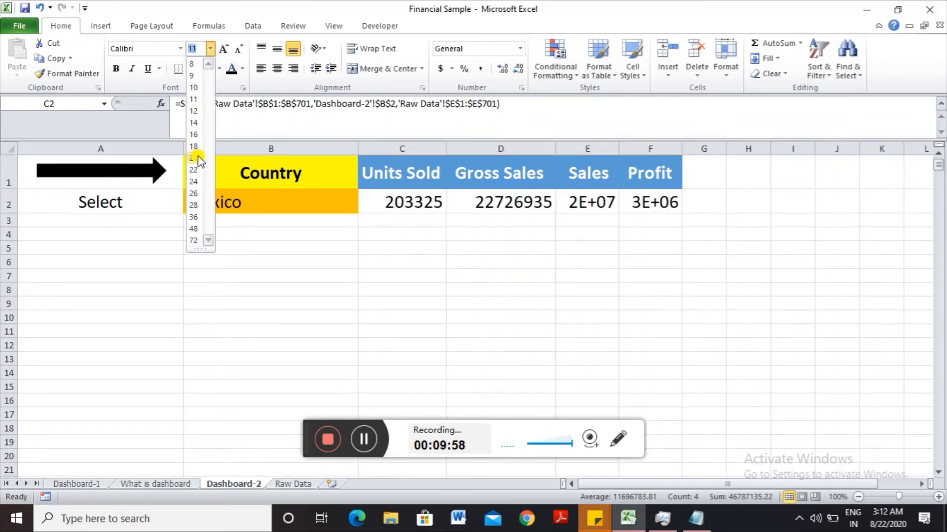
left_click(196, 157)
- AutoFit the widths of columns C to F to the totals in C2:F2
key("Up")
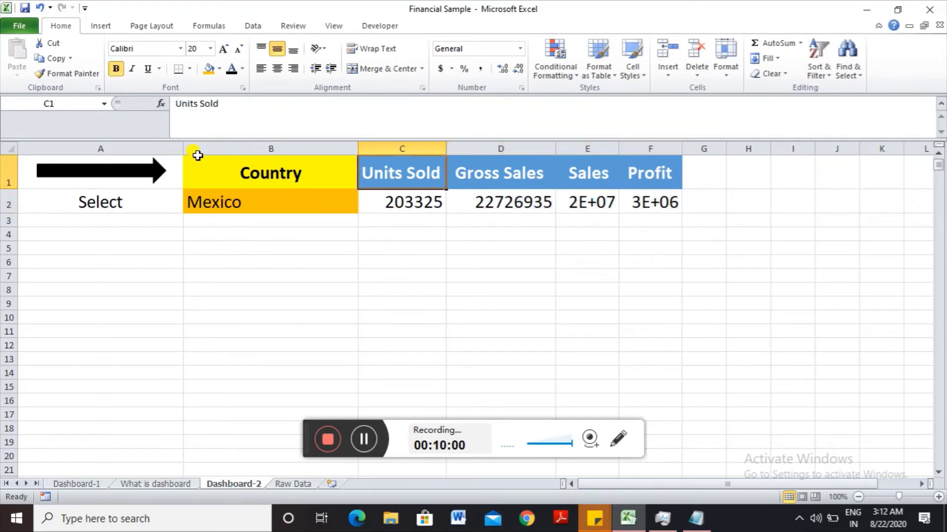
key("Down")
key("shift+Right")
key("shift+Right")
key("shift+Right")
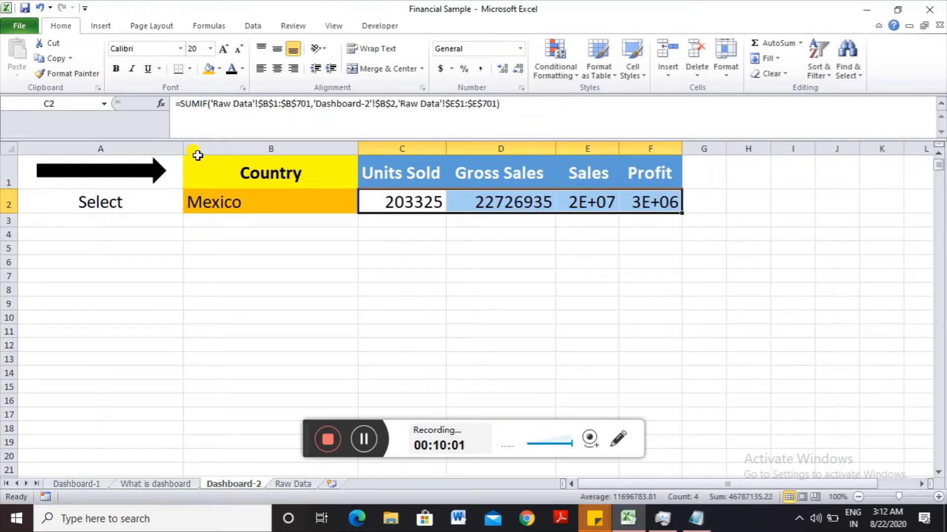
key("alt+h")
key("o")
key("i")
key("Up")
key("Down")
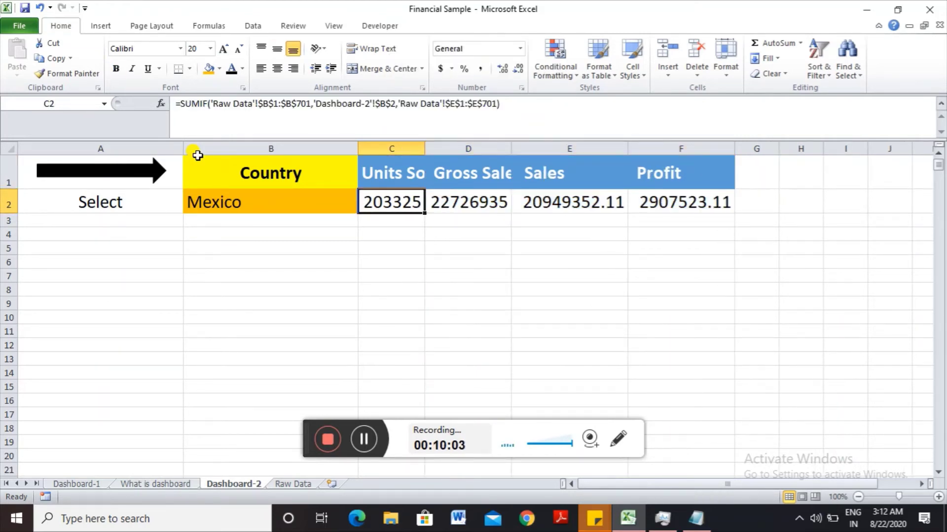
- Format the Sales and Profit totals in E2:F2 as Number with 0 decimal places
key("Right")
key("Right")
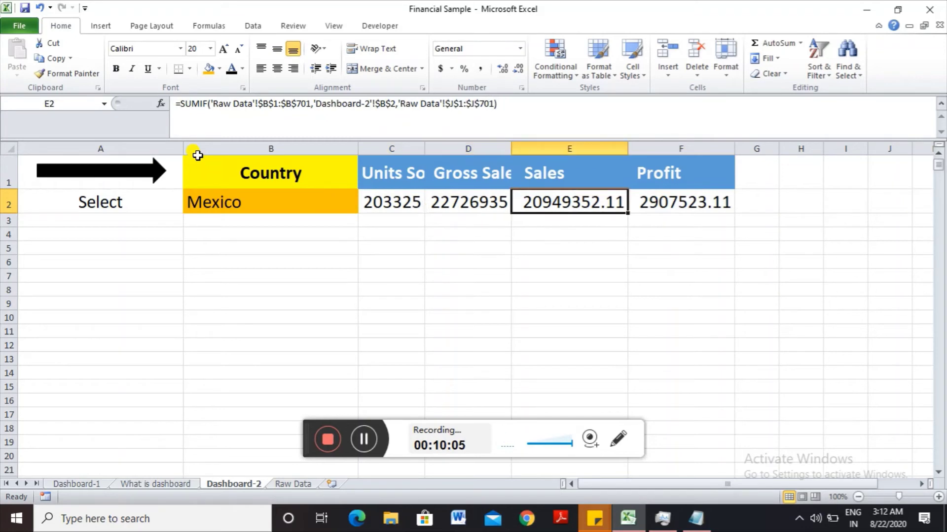
key("Left")
key("Right")
key("shift+Right")
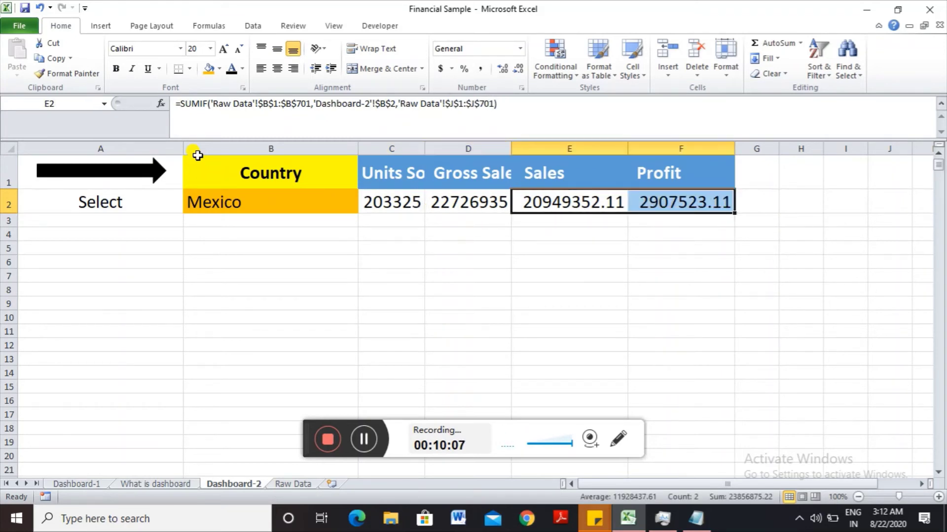
key("ctrl+1")
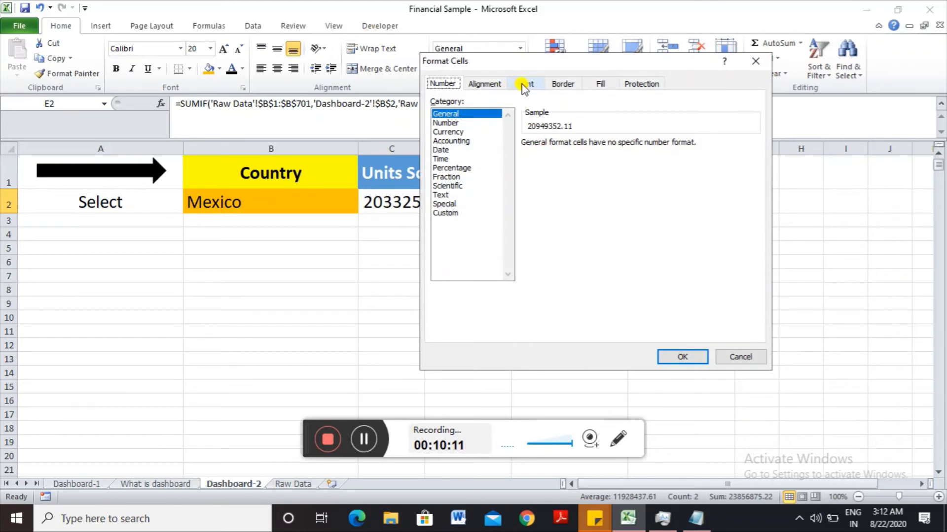
left_click(446, 124)
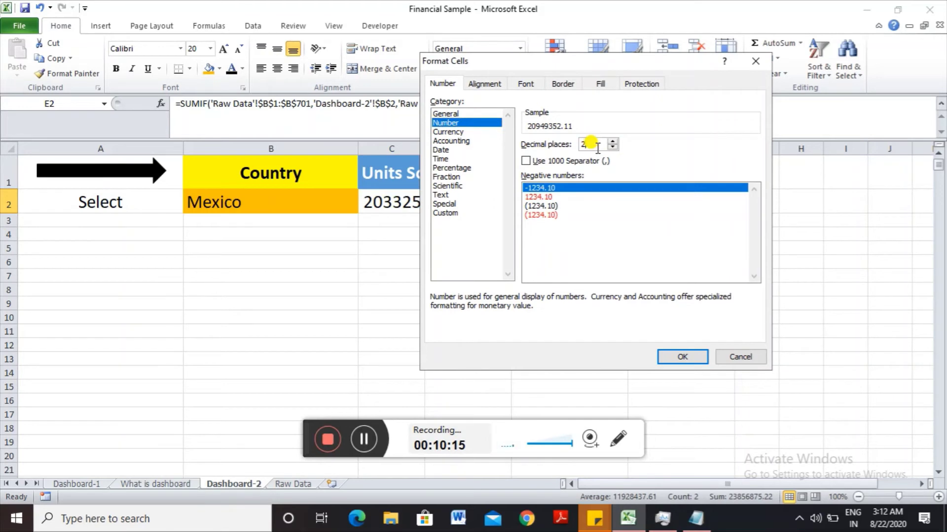
key("BackSpace")
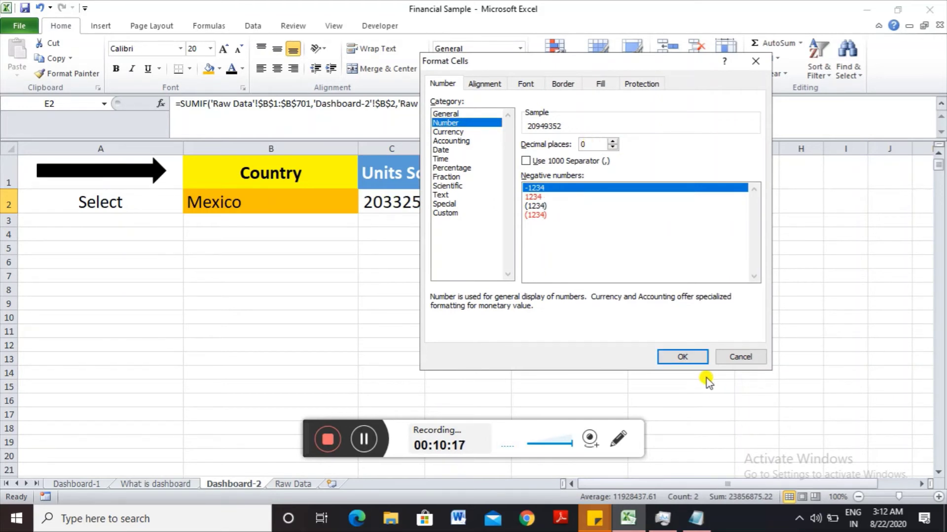
left_click(683, 358)
- AutoFit the widths of columns C to F to both the headers and totals in C1:F2
key("Left")
key("Left")
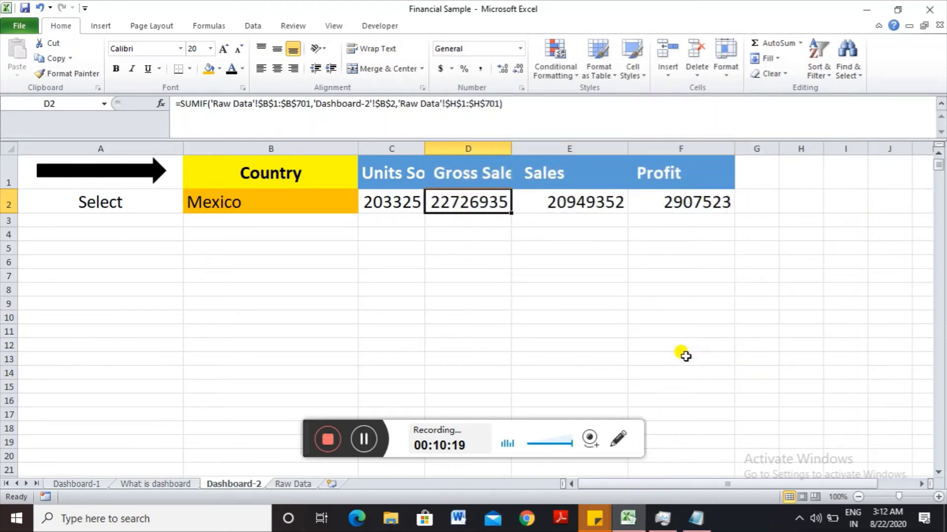
key("Up")
key("Down")
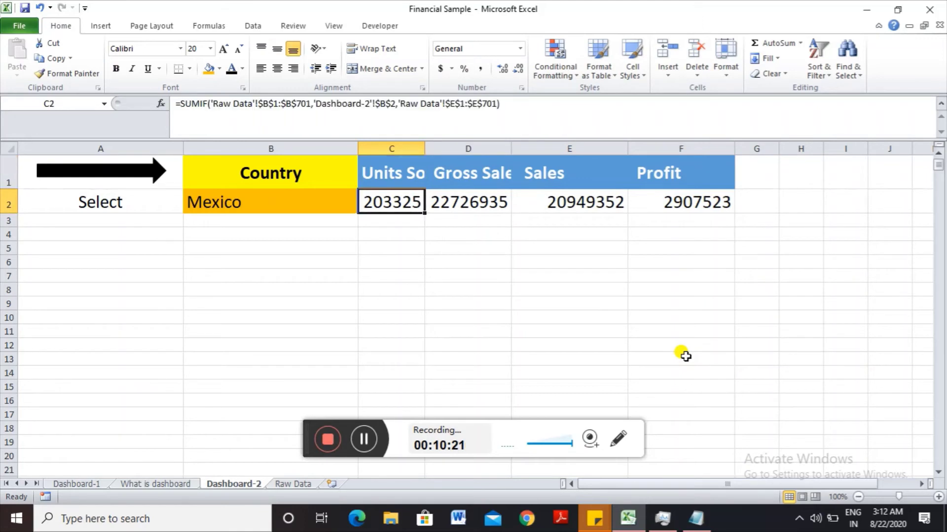
key("Up")
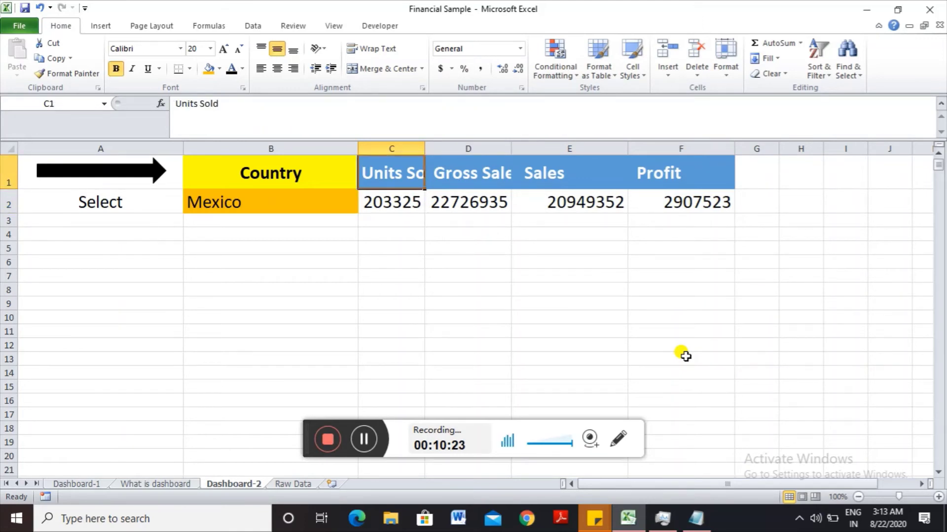
key("Down")
key("Up")
key("ctrl+shift+Right")
key("ctrl+shift+Down")
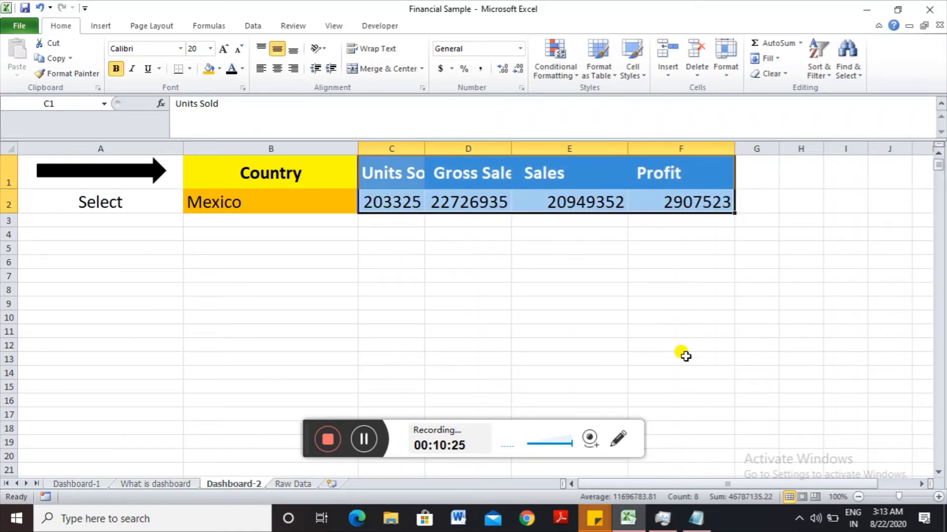
key("alt+h")
key("o")
key("i")
key("Up")
key("Down")
key("Up")
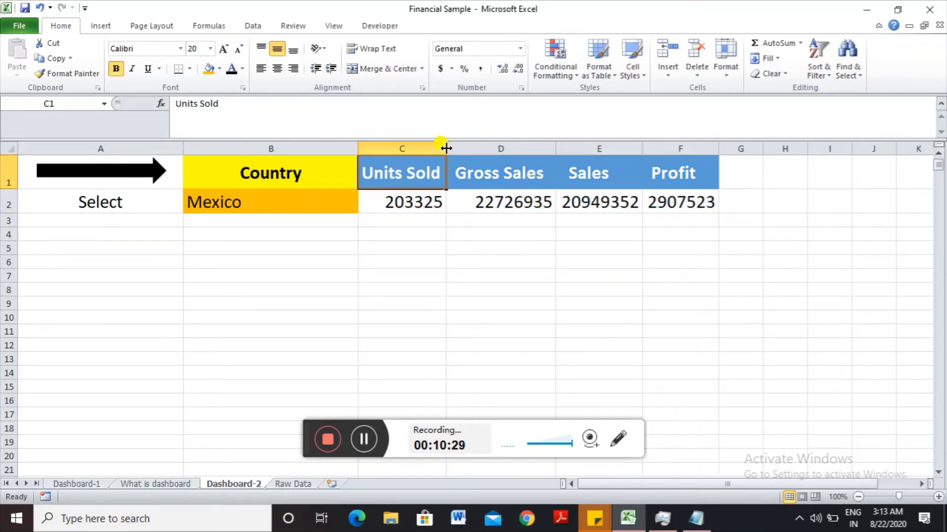
- Widen the Units Sold, Gross Sales and Sales columns slightly
left_click_drag(447, 146, 469, 146)
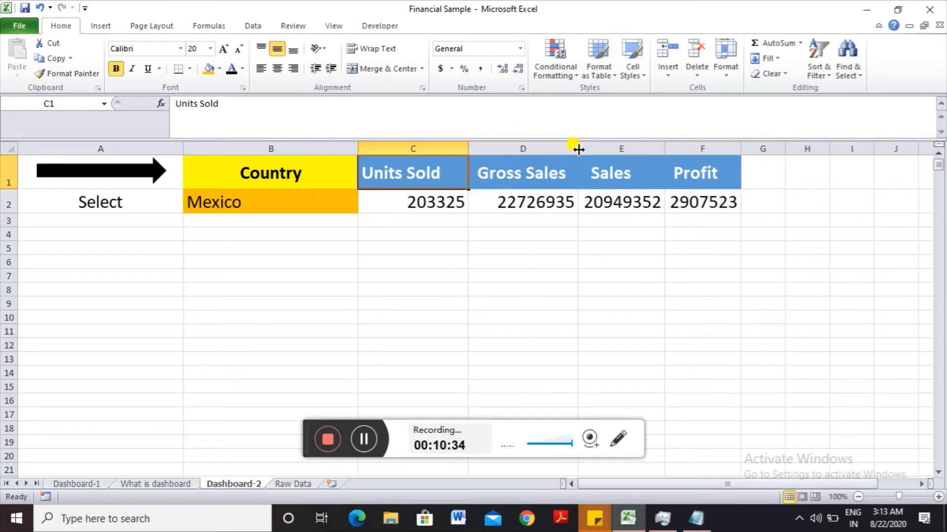
left_click_drag(578, 149, 583, 149)
left_click_drag(669, 149, 673, 149)
- Set the font colour of the totals in C2:F2 to the theme black
key("Down")
key("shift+Right")
key("shift+Right")
key("shift+Right")
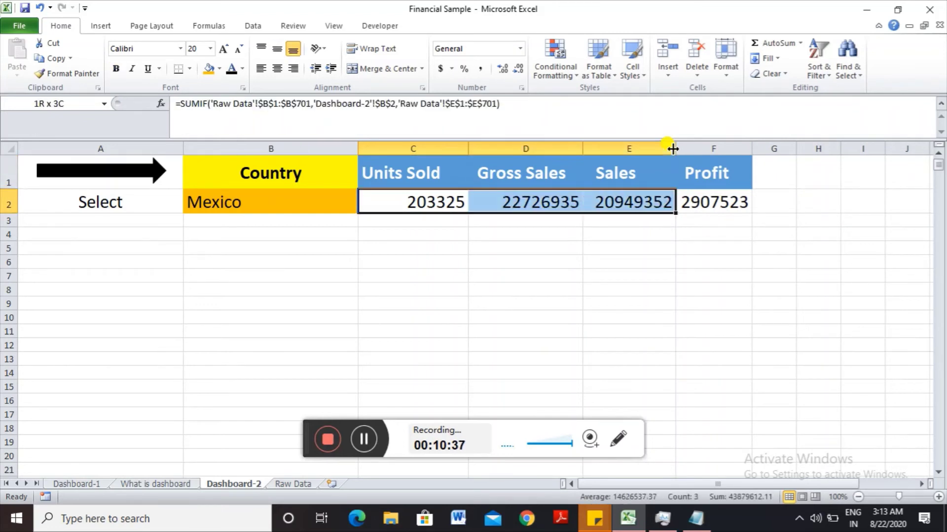
left_click(240, 68)
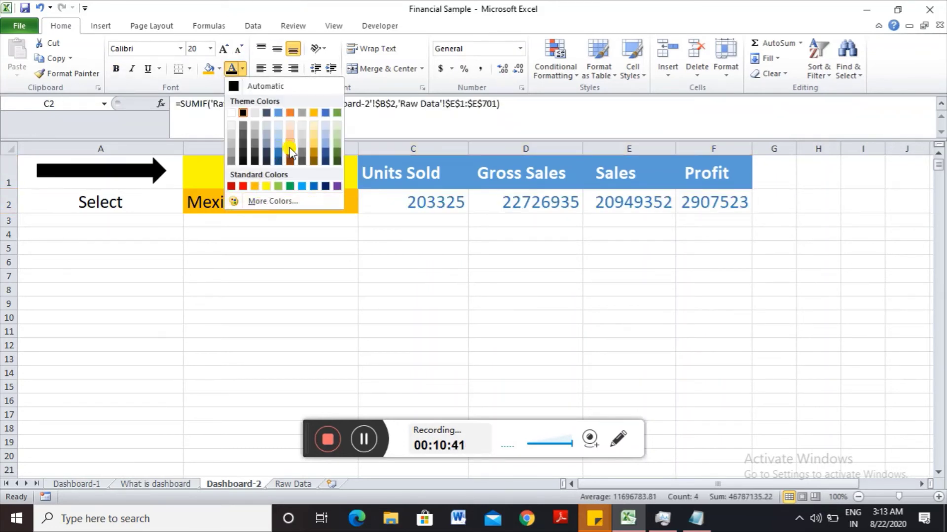
left_click(241, 112)
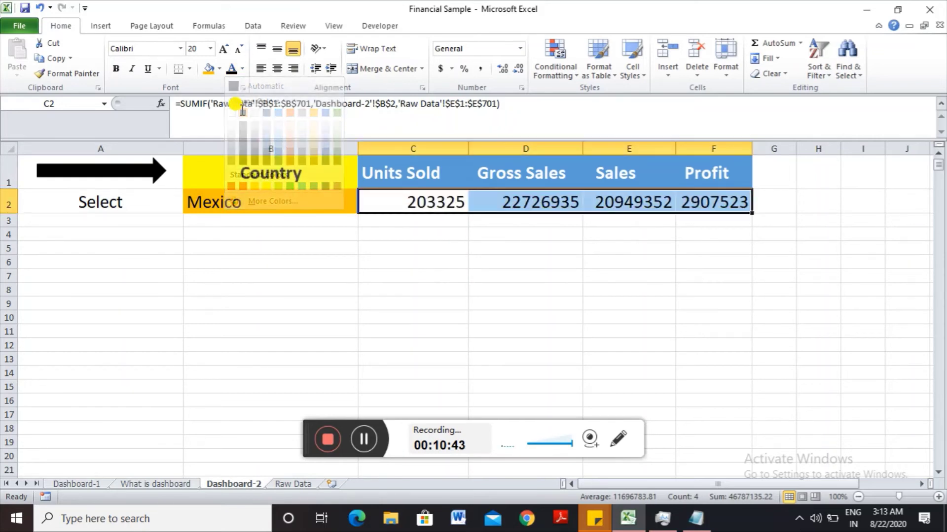
- Fill the totals in C2:F2 with a light blue theme colour and centre them horizontally
left_click(219, 69)
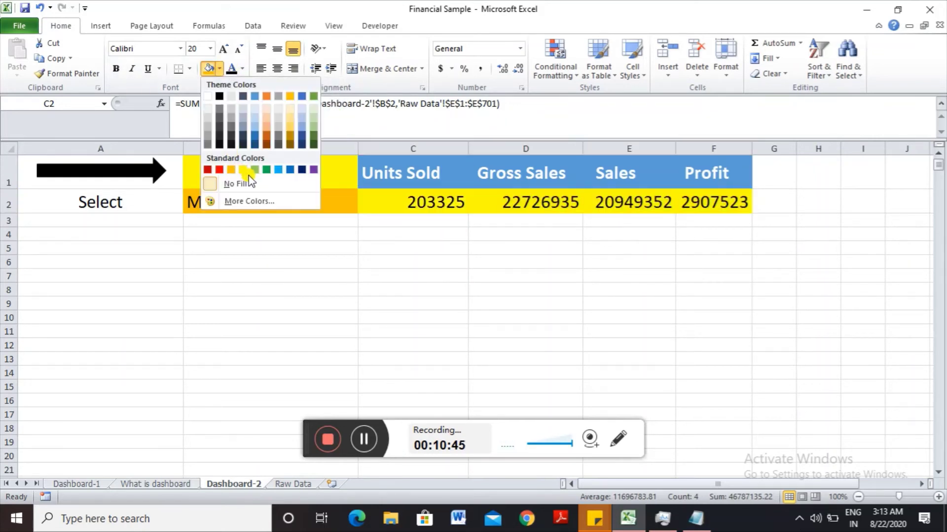
left_click(255, 115)
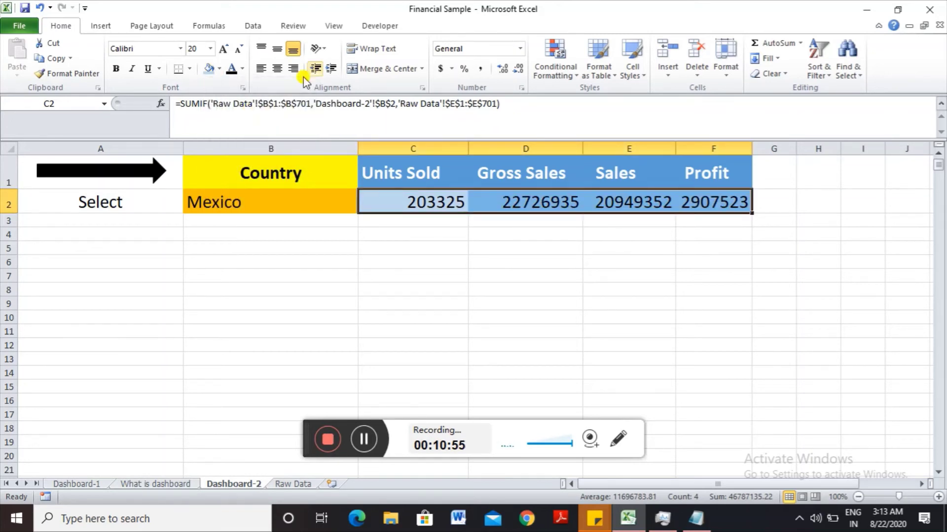
left_click(277, 67)
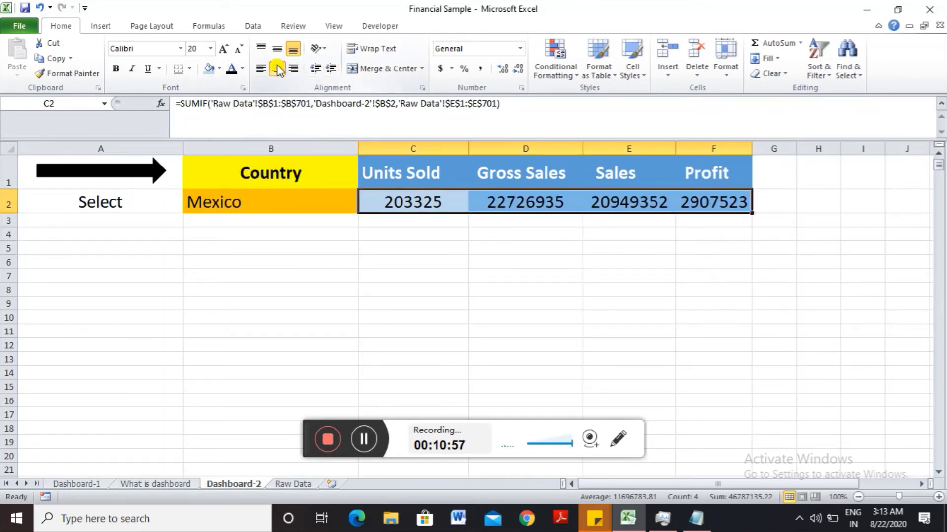
left_click(380, 244)
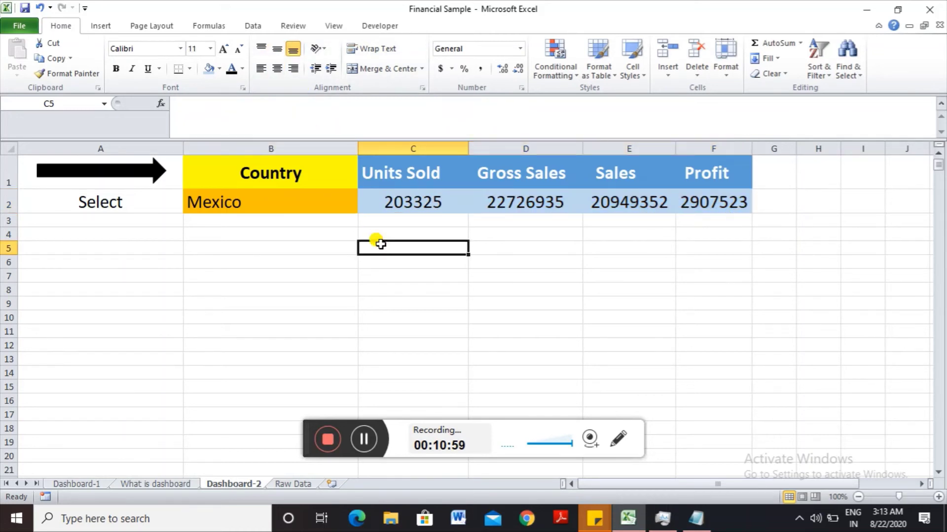
- Open the border settings for the dashboard table in B1:F2 and add a blue outline in the current line style
key("Up")
key("Up")
key("Up")
key("Left")
key("Left")
key("Up")
key("Right")
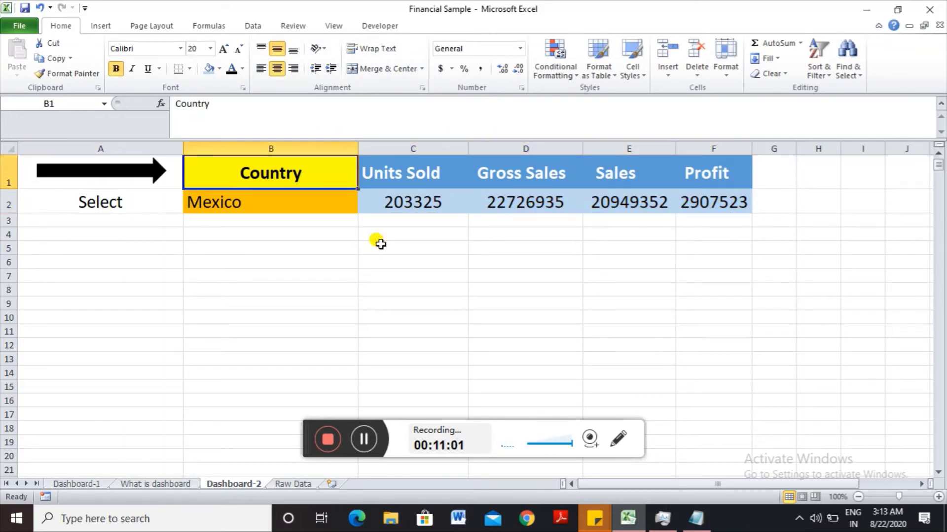
key("shift+Down")
key("shift+Right")
key("shift+Right")
key("shift+Right")
key("shift+Right")
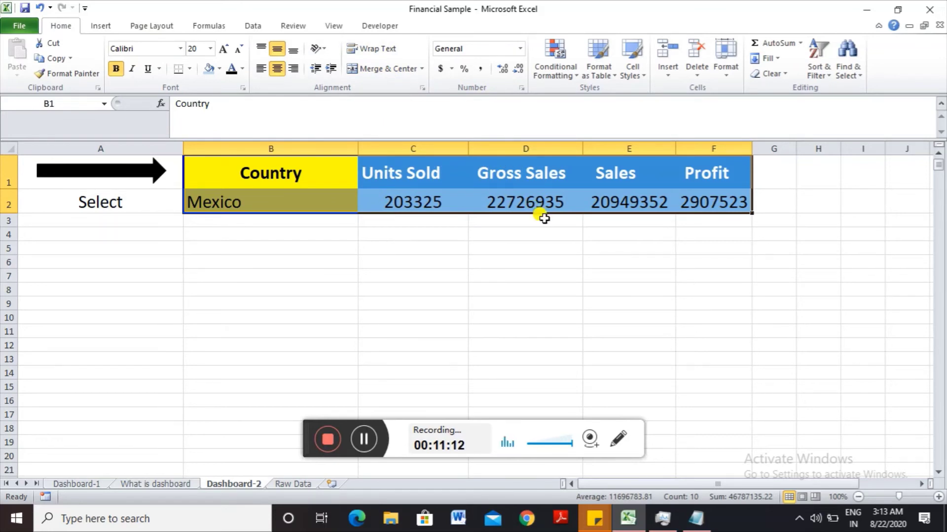
key("ctrl+1")
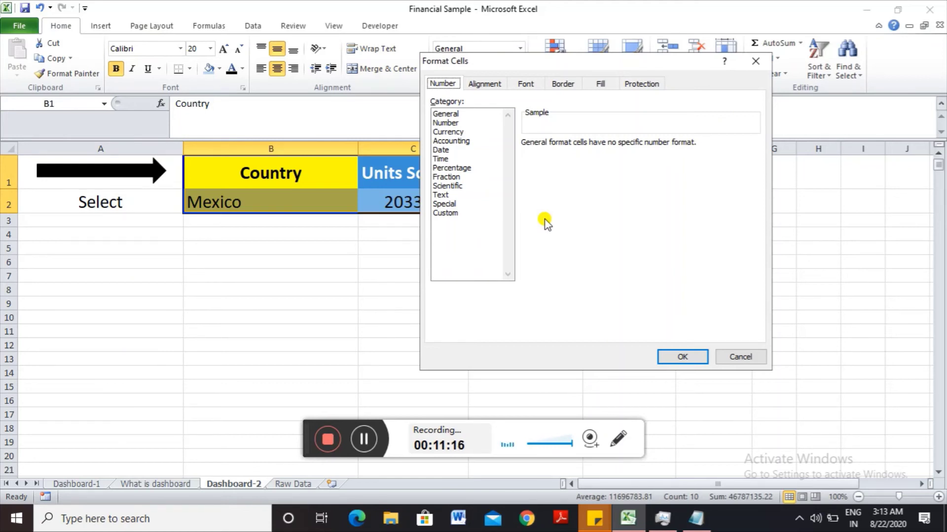
left_click(561, 81)
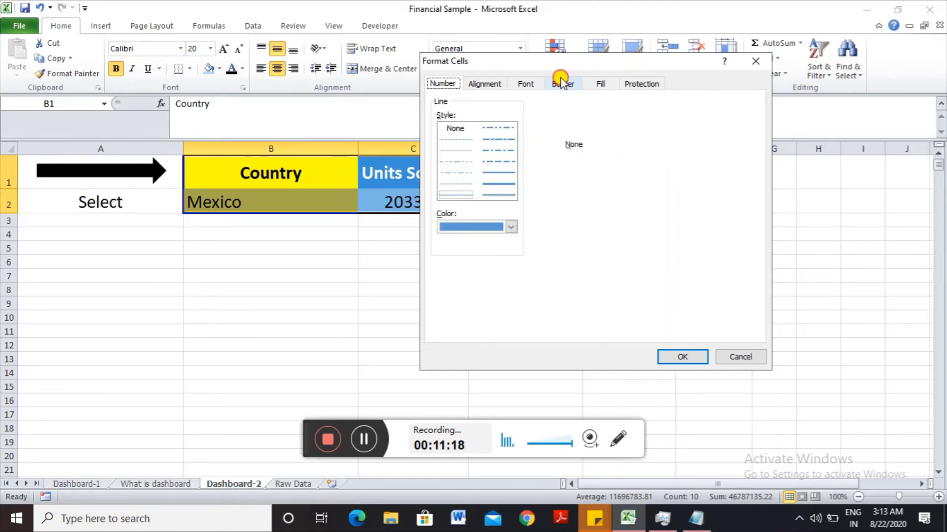
left_click(610, 125)
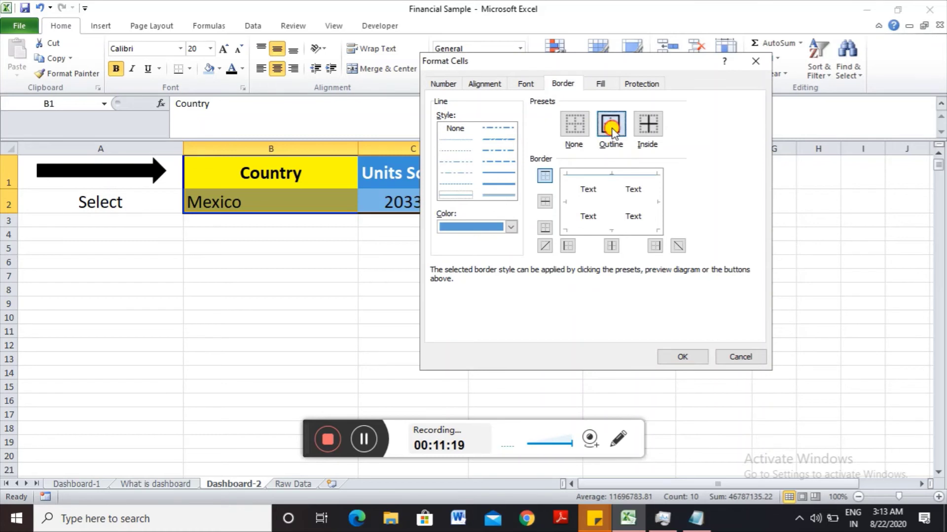
- Set the border line to theme black and a thick style, and apply it to B1:F2 as outline and inside borders
left_click(511, 226)
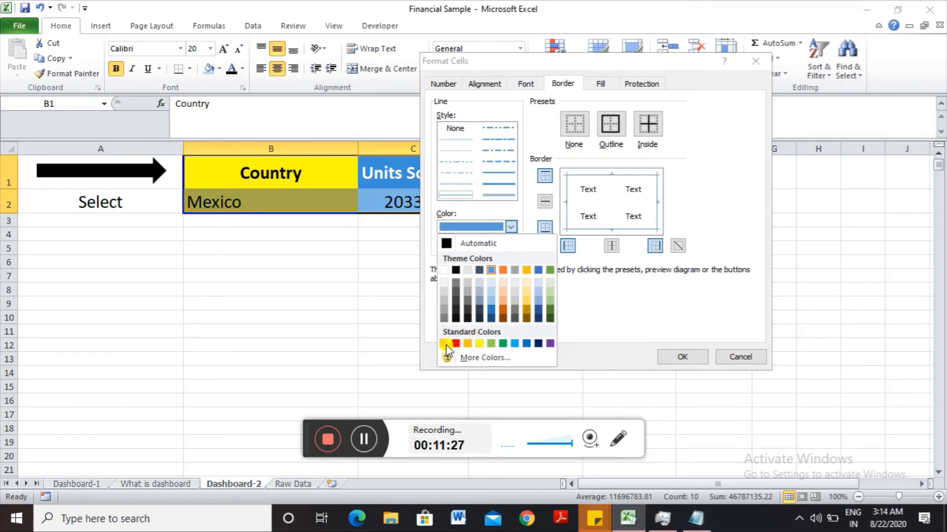
left_click(455, 270)
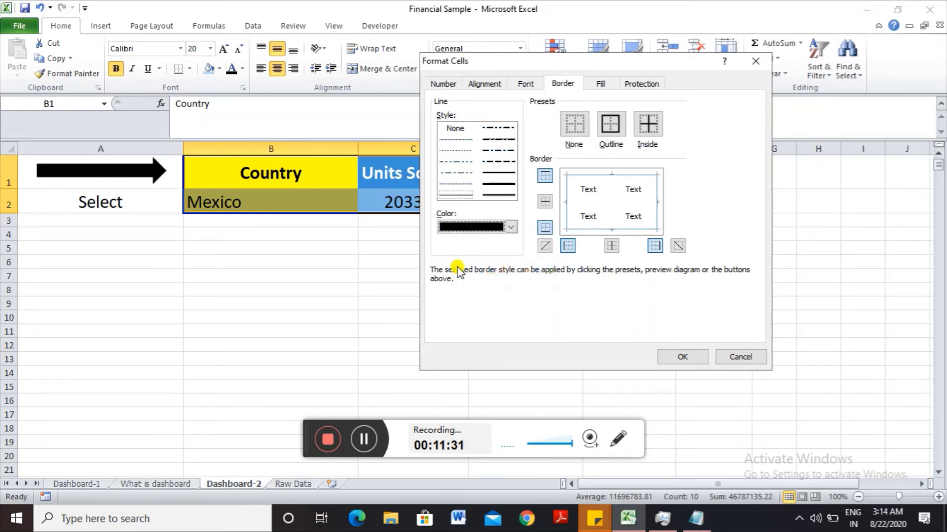
left_click(508, 185)
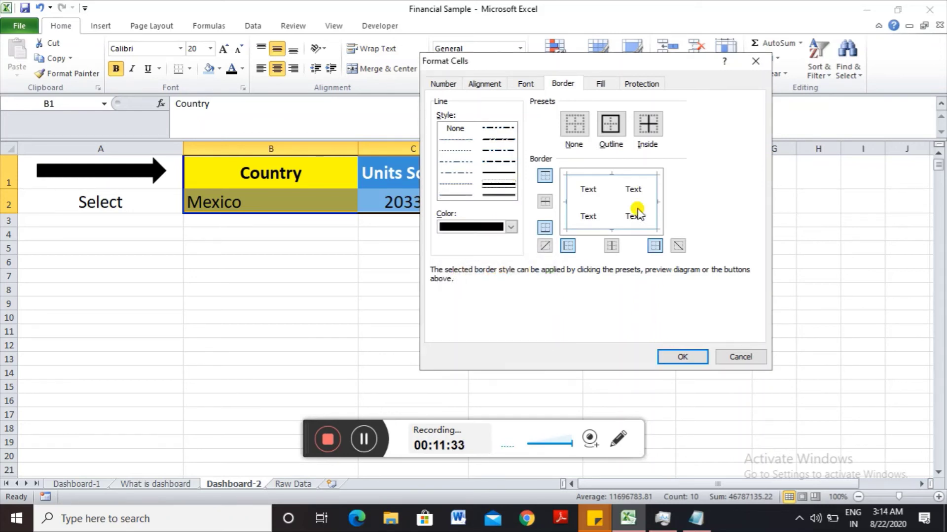
left_click(611, 123)
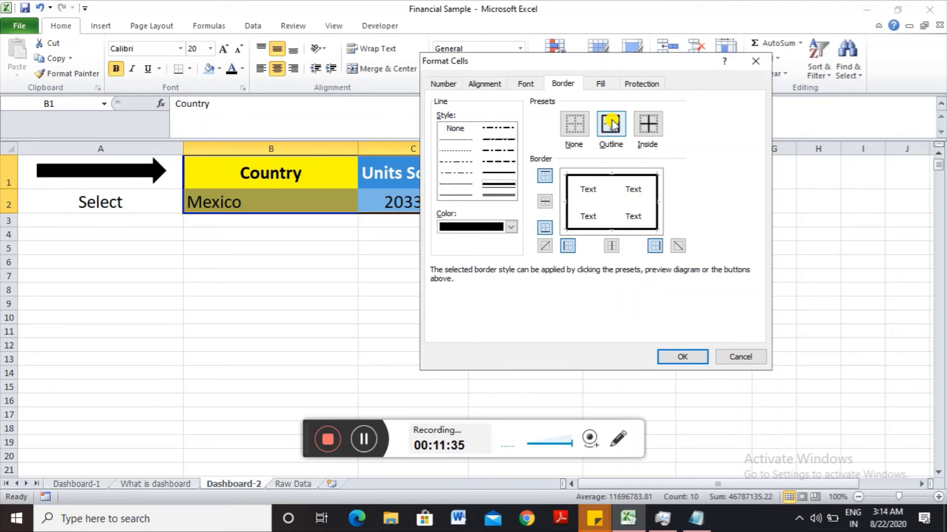
left_click(650, 129)
left_click(702, 355)
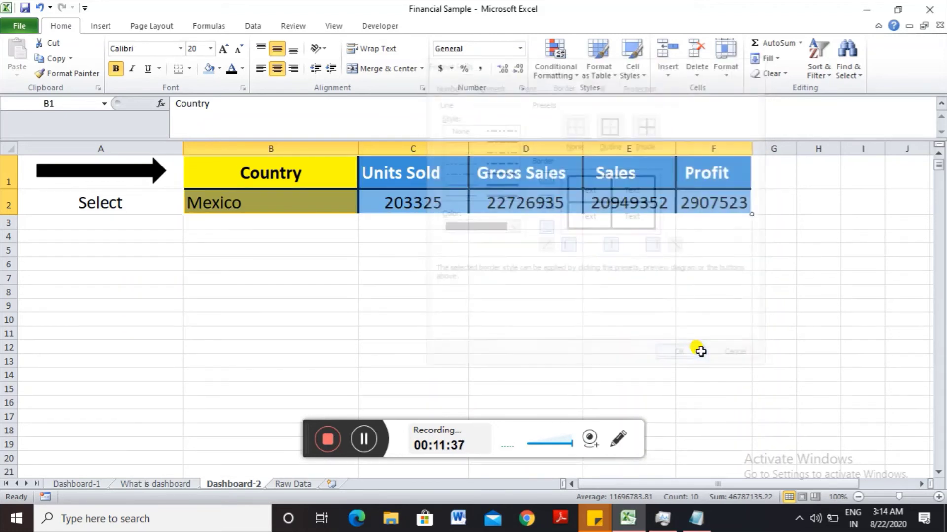
key("Up")
key("Down")
key("Down")
key("Down")
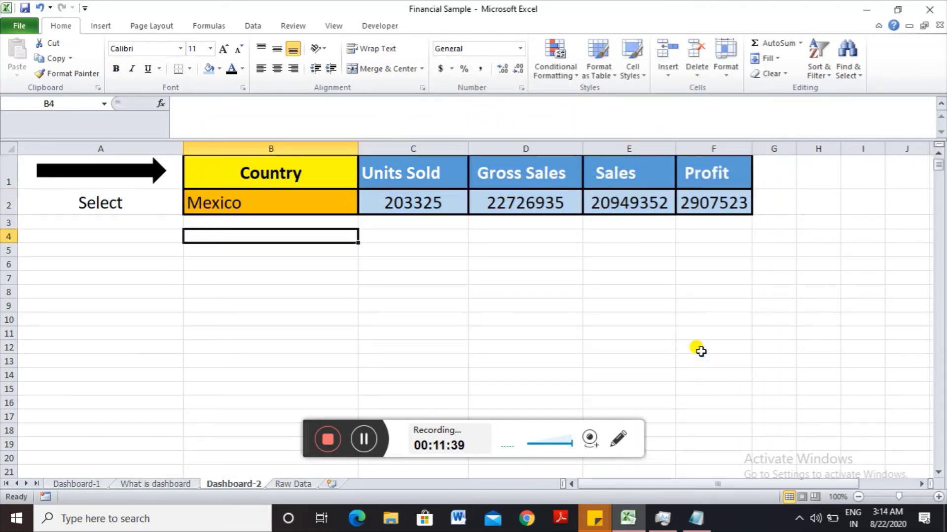
- Choose France in the country selector in B2
key("Up")
key("Up")
key("Up")
key("Down")
key("Left")
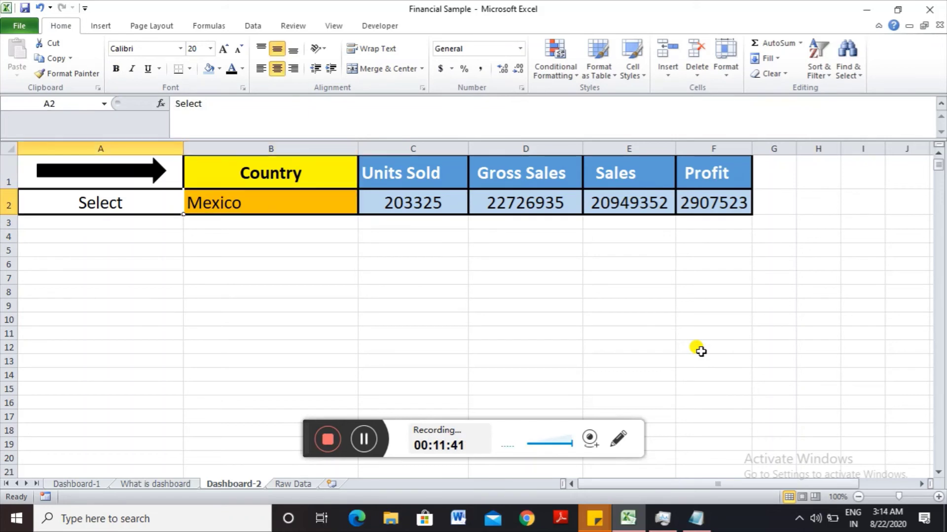
key("Right")
key("Up")
key("Down")
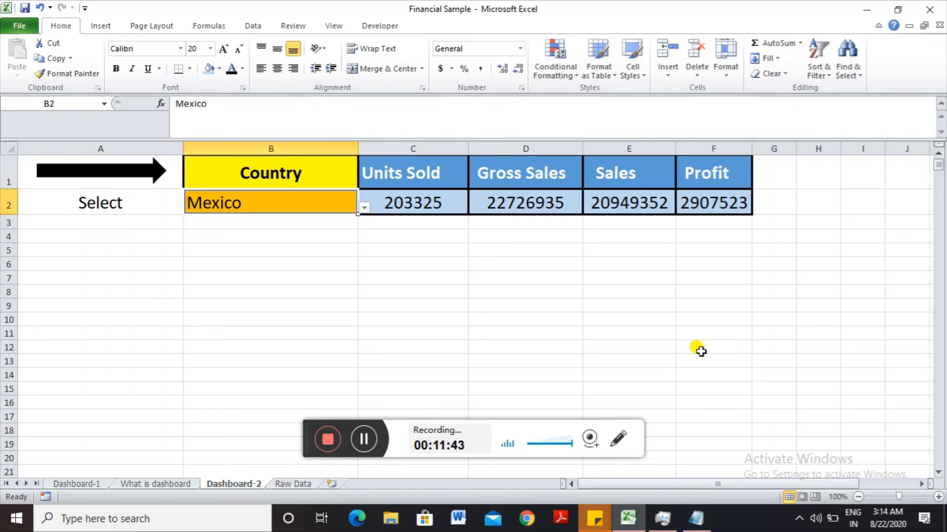
key("alt+Down")
key("Down")
key("Up")
key("Up")
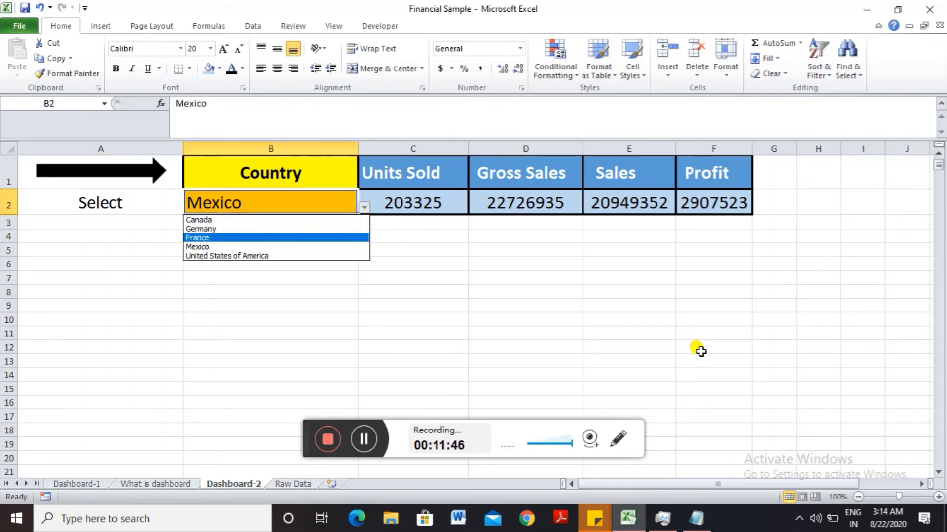
key("Return")
key("Up")
key("Down")
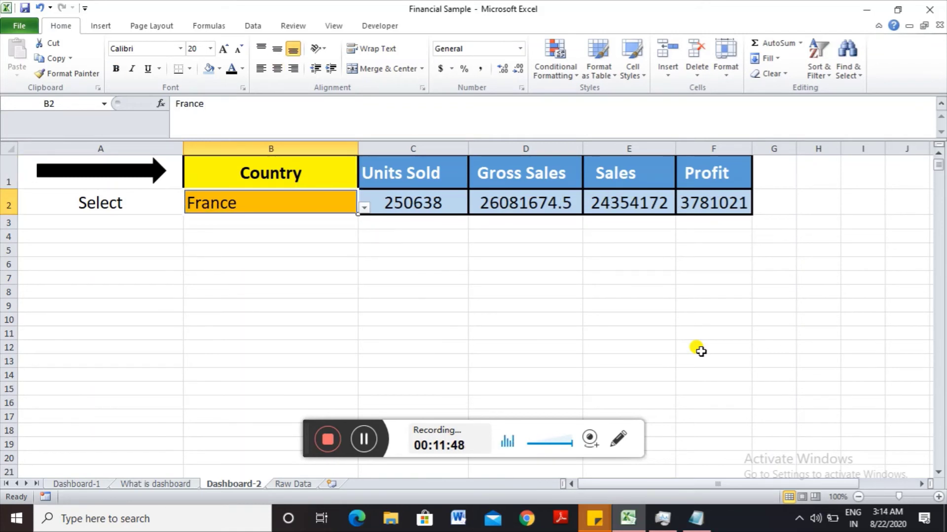
- Choose Canada in the country selector in B2
key("alt+Down")
key("Up")
key("Up")
key("Up")
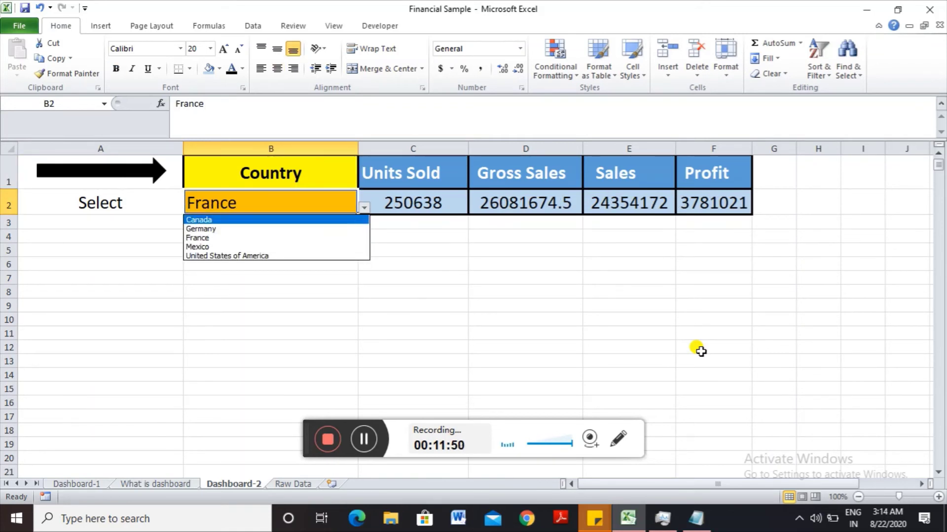
key("Return")
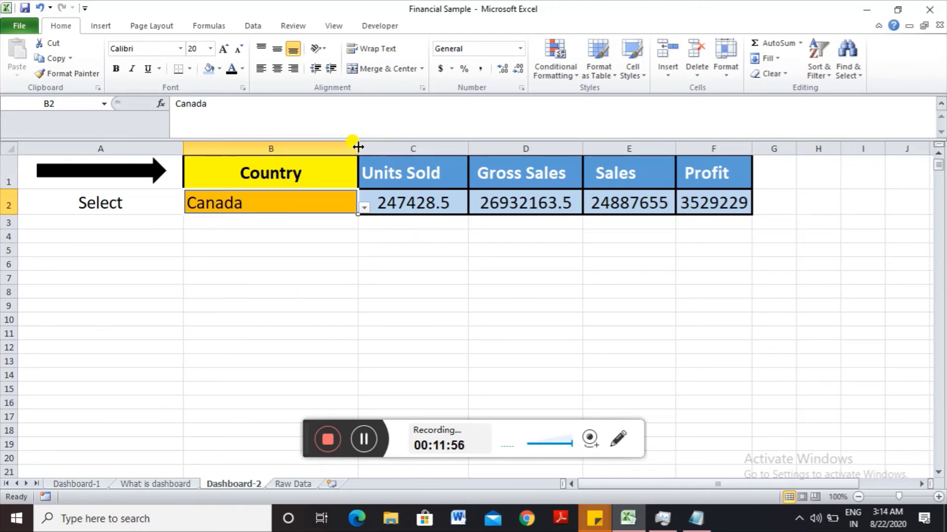
- Widen the Country column and shrink the formula bar to a single line
left_click_drag(358, 146, 402, 134)
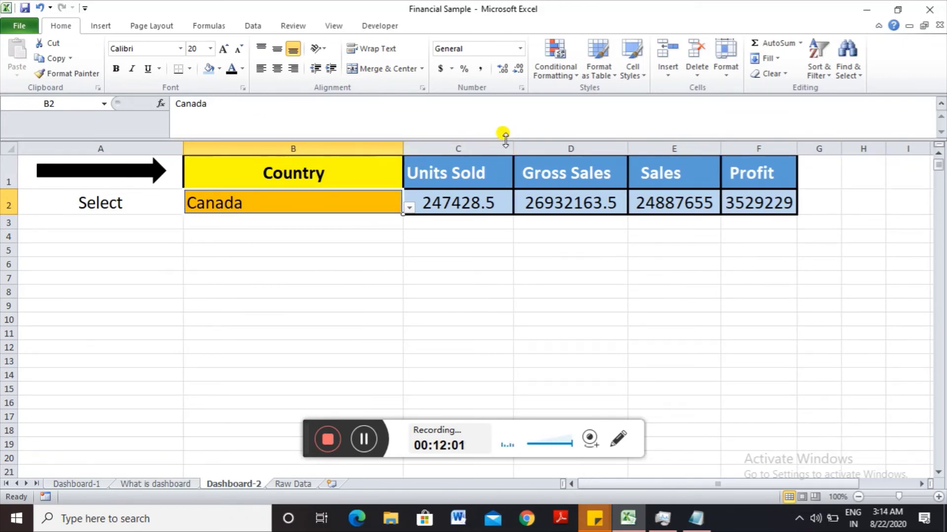
left_click_drag(505, 141, 501, 106)
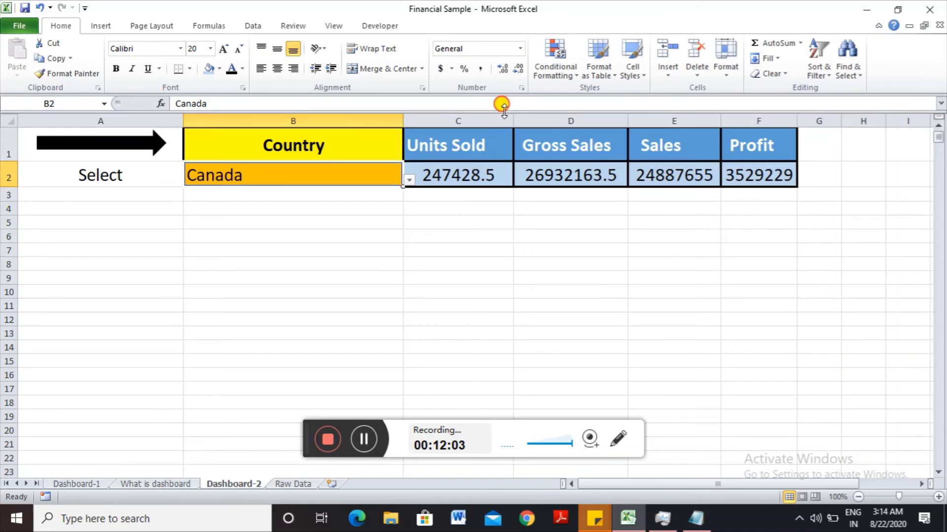
left_click(498, 226)
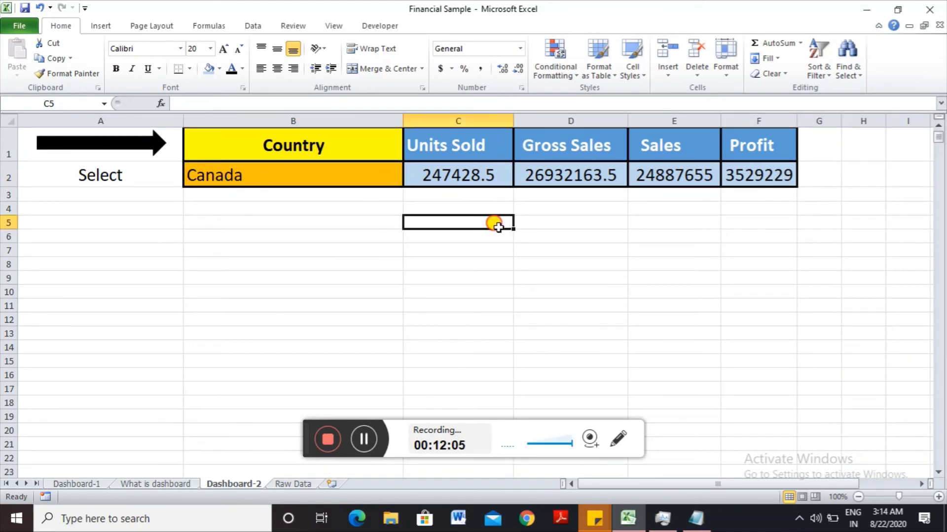
- Hide the gridlines on the Dashboard-2 sheet
left_click(339, 27)
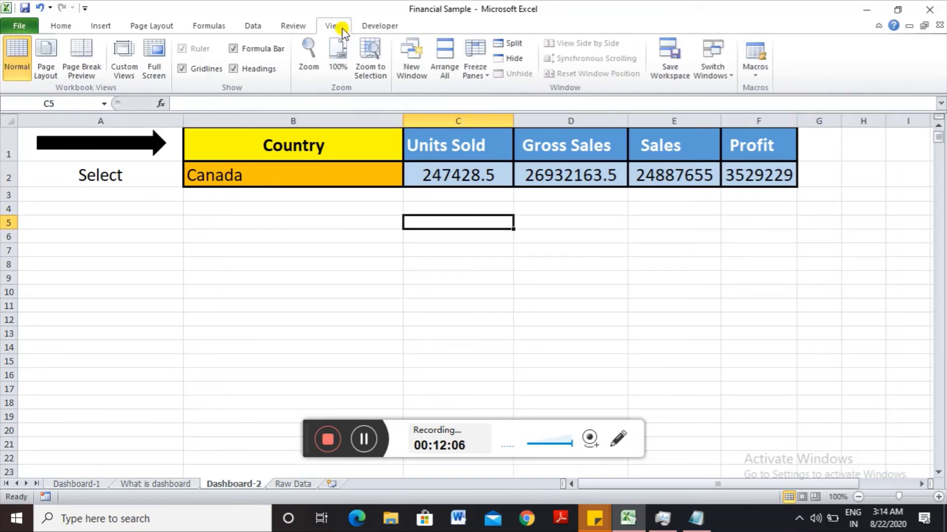
left_click(182, 68)
left_click(266, 233)
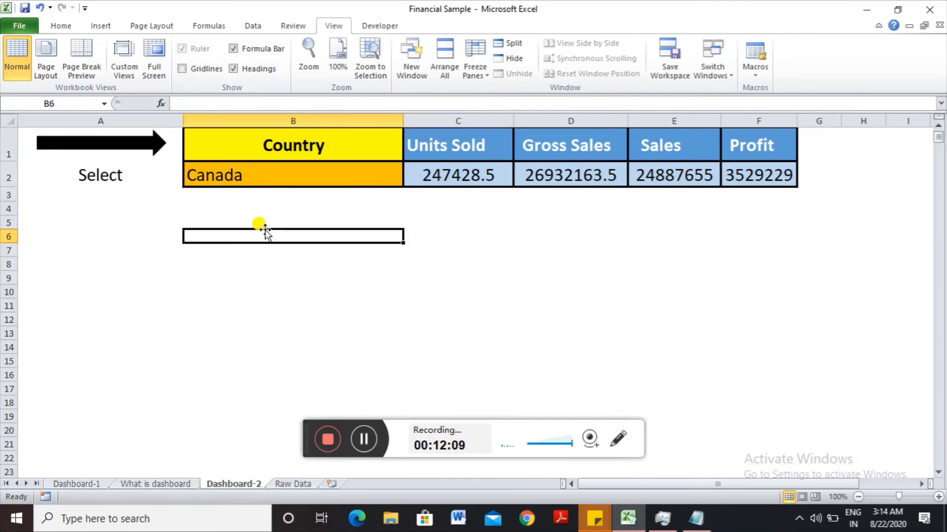
- Apply a thick black outline border around the arrow and Select cells in A1:A2, without a line between them
key("ctrl+Up")
key("Left")
key("Up")
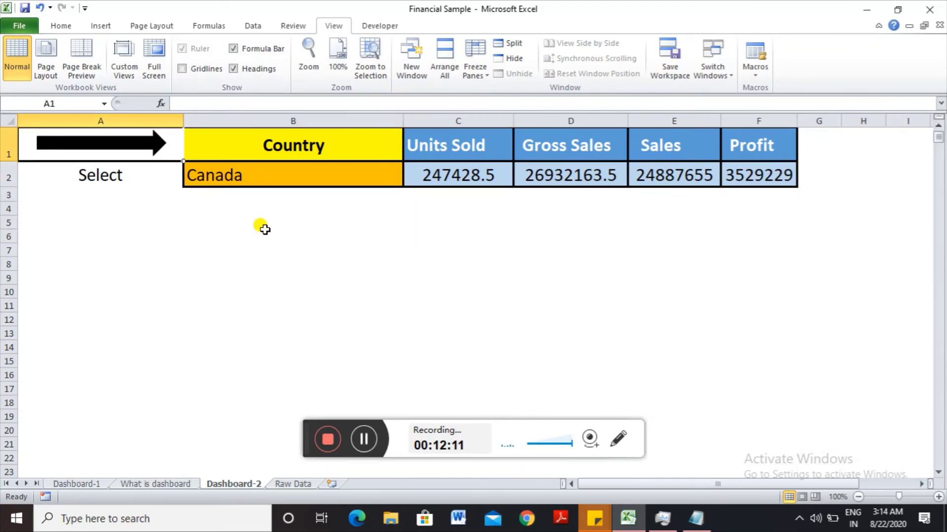
key("shift+Down")
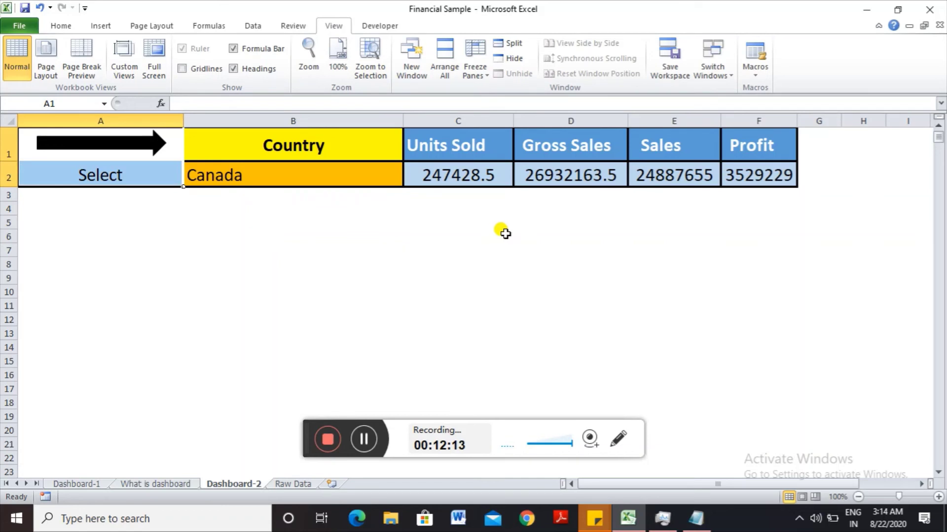
key("ctrl+1")
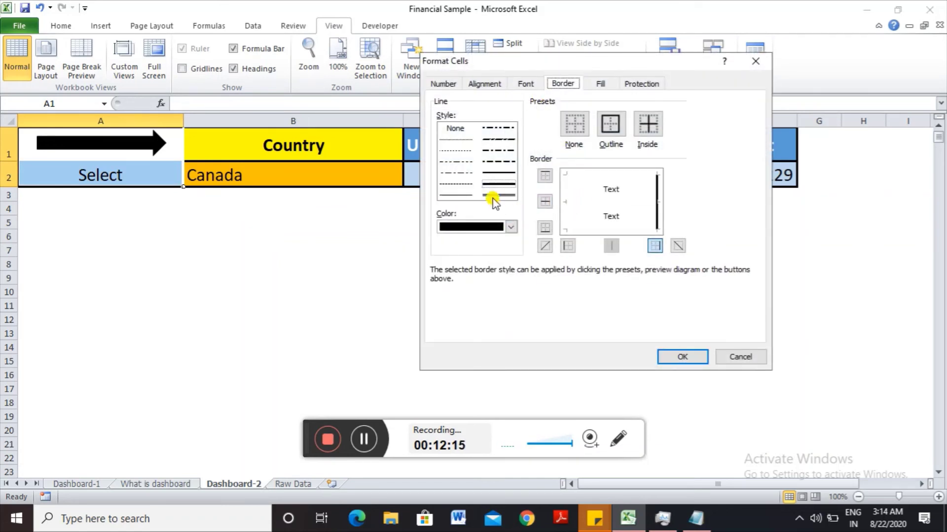
left_click(575, 202)
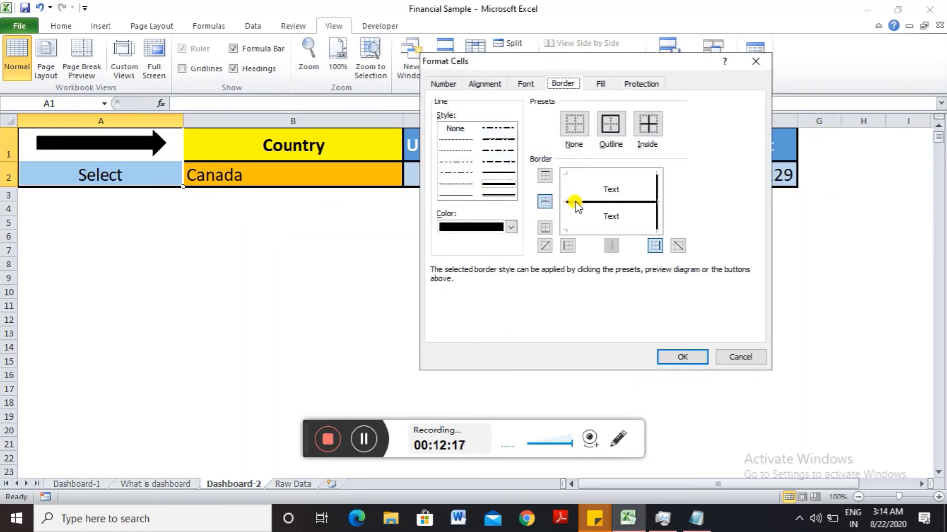
left_click(594, 177)
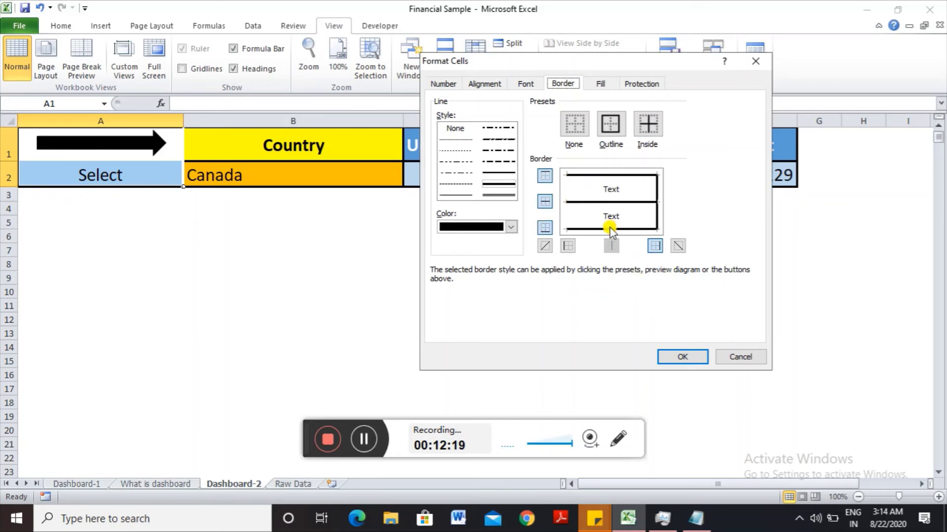
left_click(567, 204)
left_click(595, 202)
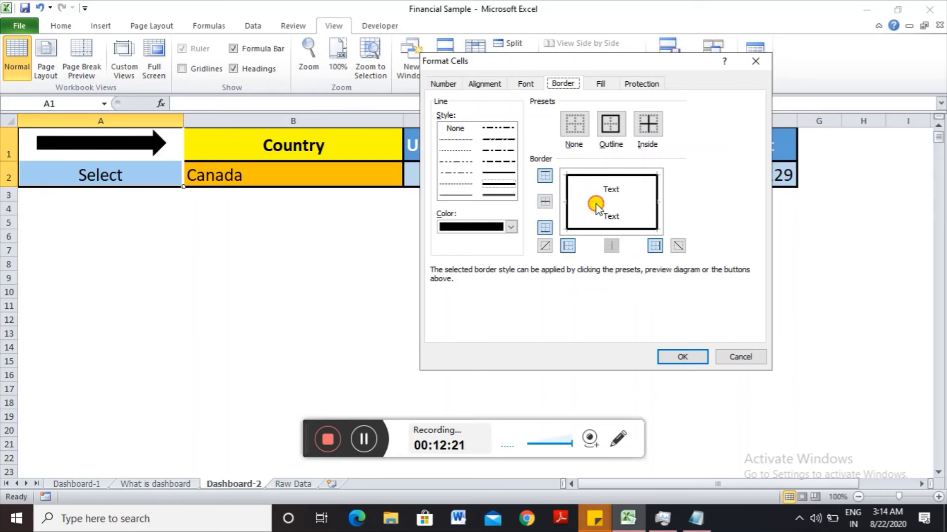
left_click(683, 357)
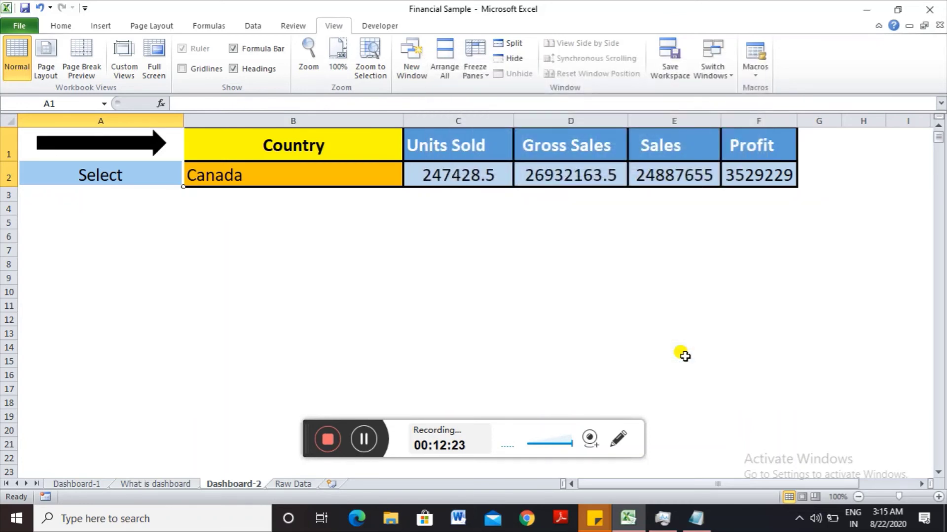
left_click(421, 314)
- Insert five blank rows above the dashboard's header row
key("Up")
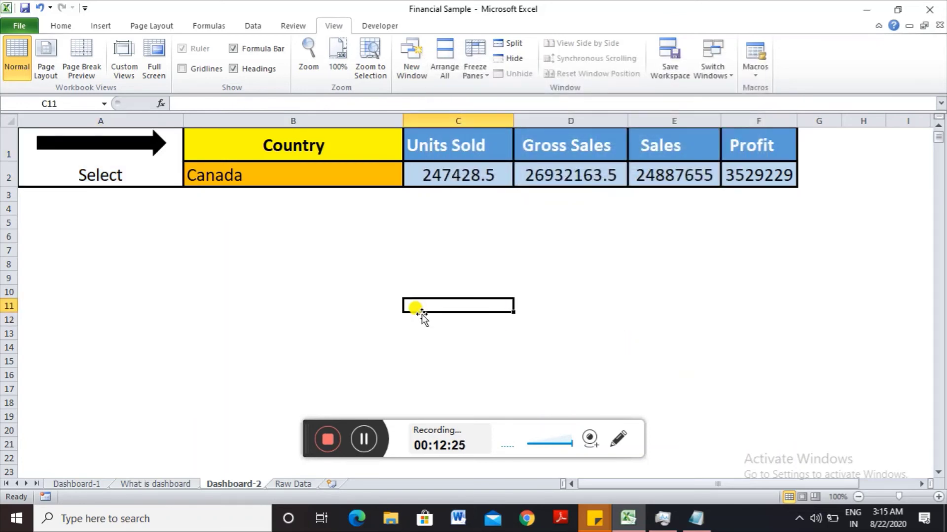
key("ctrl+Up")
key("ctrl+Up")
key("shift+space")
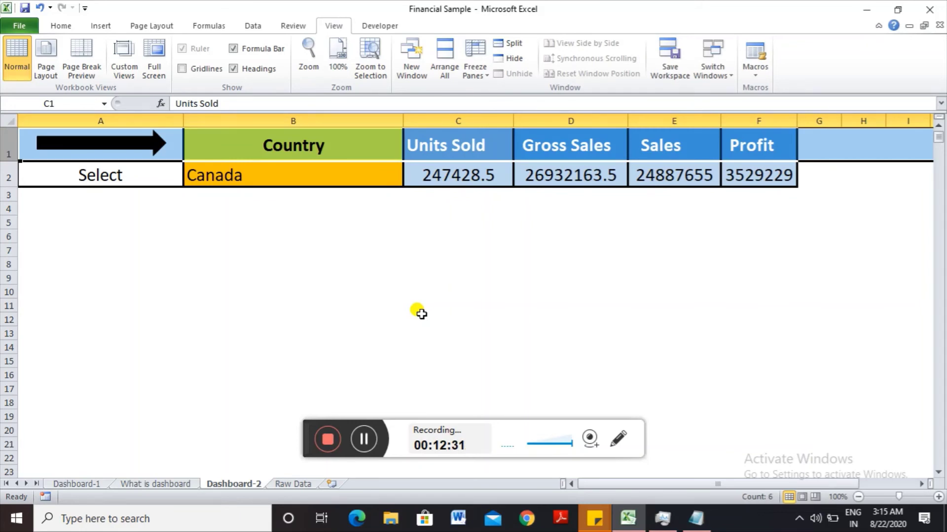
key("ctrl+shift+equal")
key("ctrl+shift+equal")
key("ctrl+shift+equal")
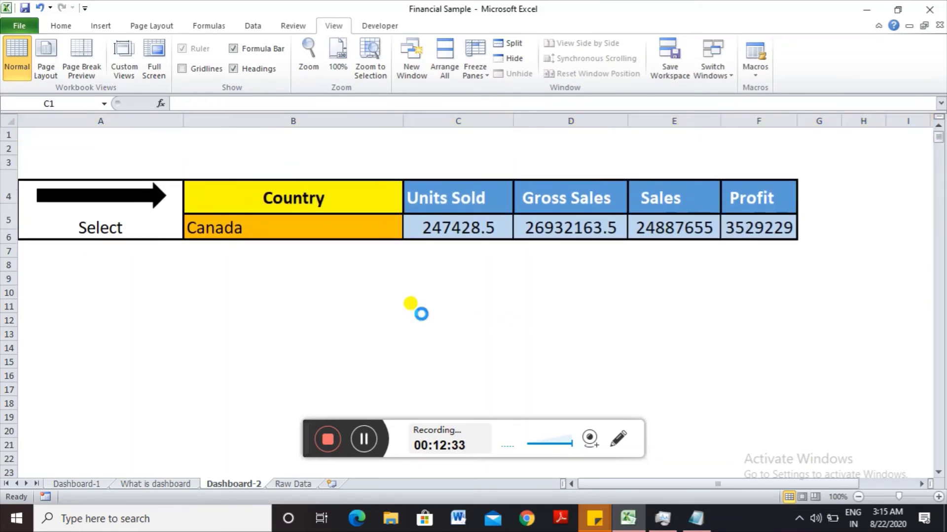
key("ctrl+shift+equal")
key("ctrl+shift+equal")
left_click(379, 161)
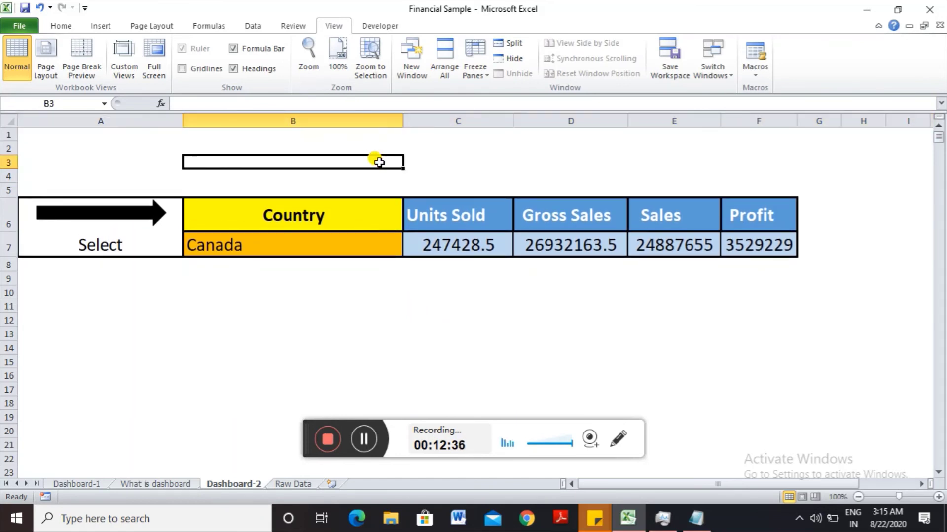
- Choose Mexico in the country selector in B7
key("Down")
key("Down")
key("Down")
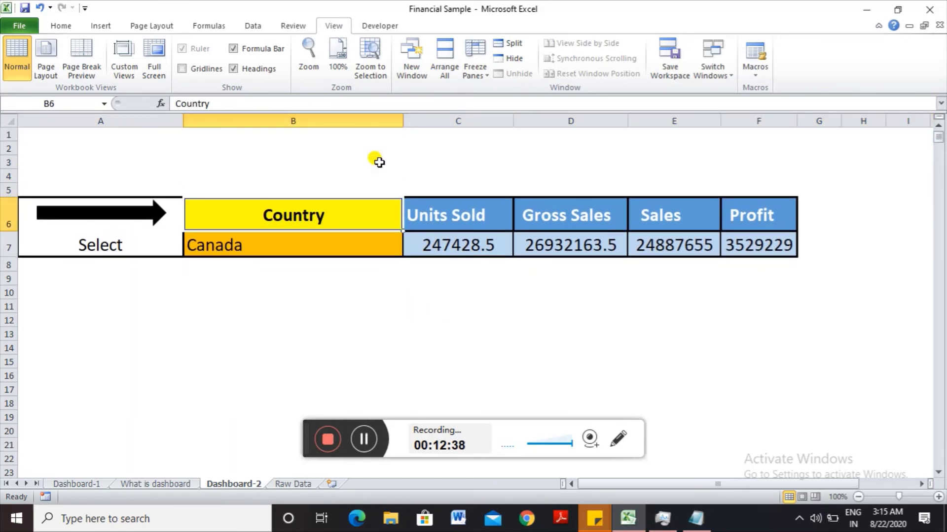
key("Down")
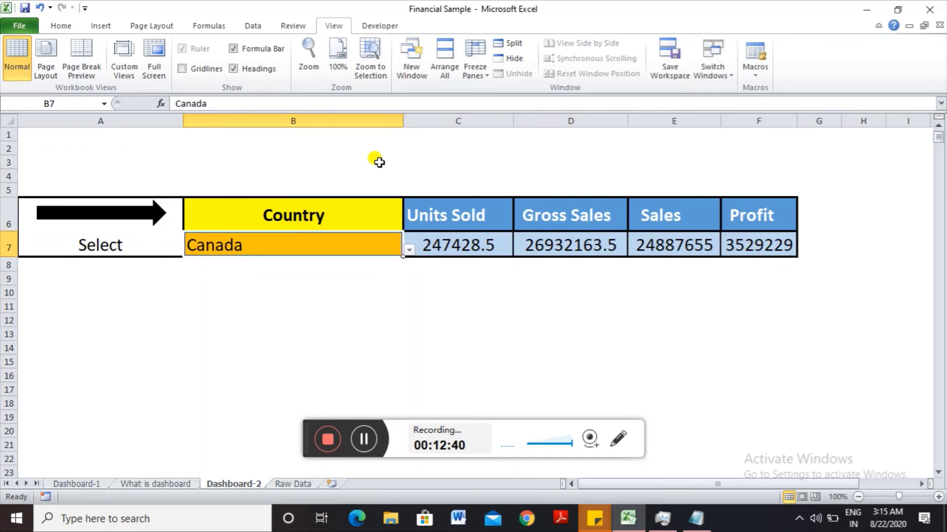
key("alt+Down")
key("Down")
key("Down")
key("Down")
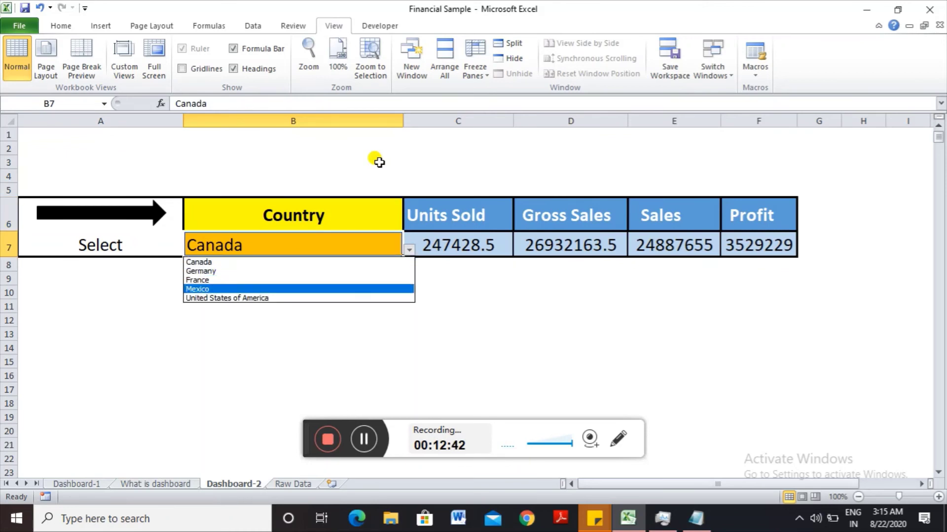
key("Return")
key("Up")
key("Down")
- Choose the Currency number category for the Gross Sales, Sales and Profit totals in D7:F7
key("Right")
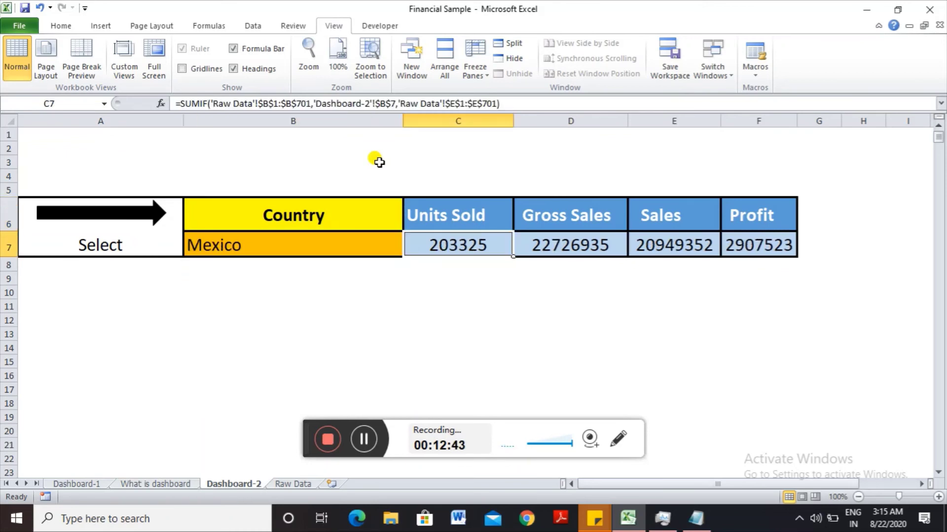
key("Right")
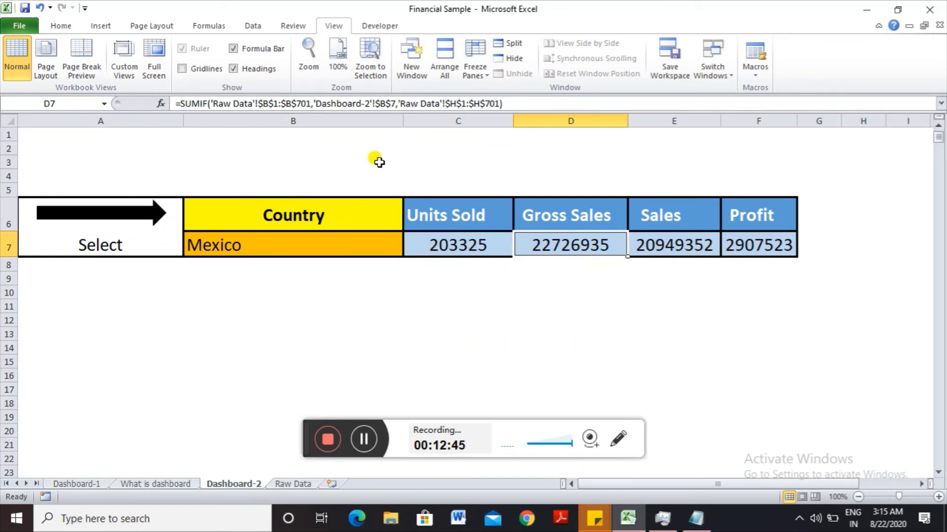
key("Right")
key("Left")
key("shift+Right")
key("shift+Right")
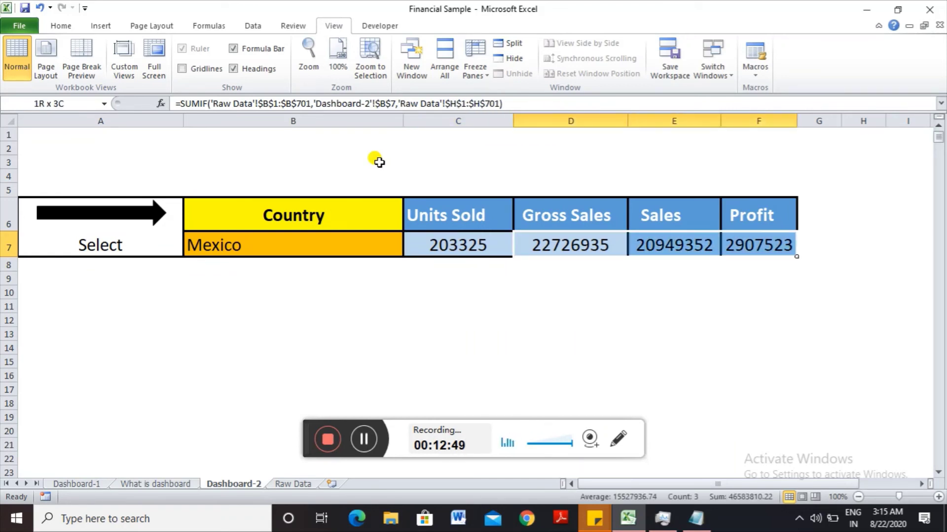
key("ctrl+1")
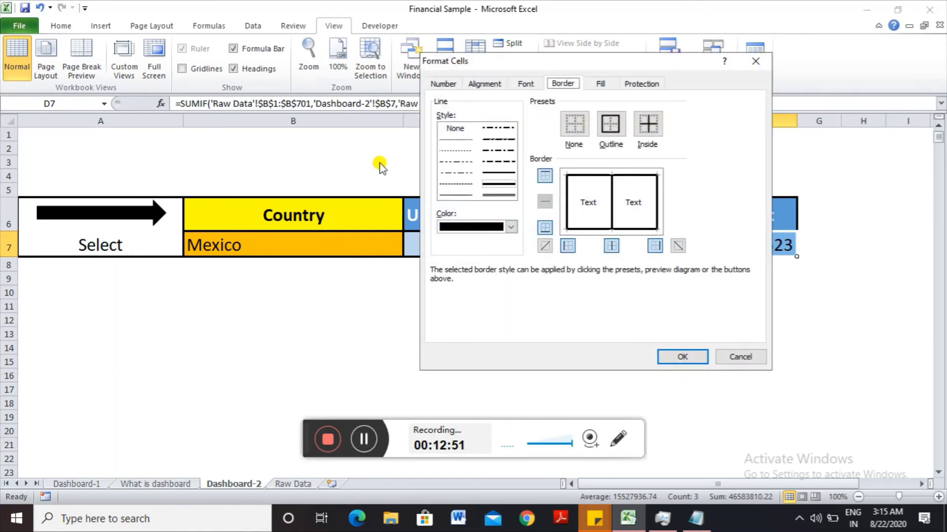
left_click(447, 84)
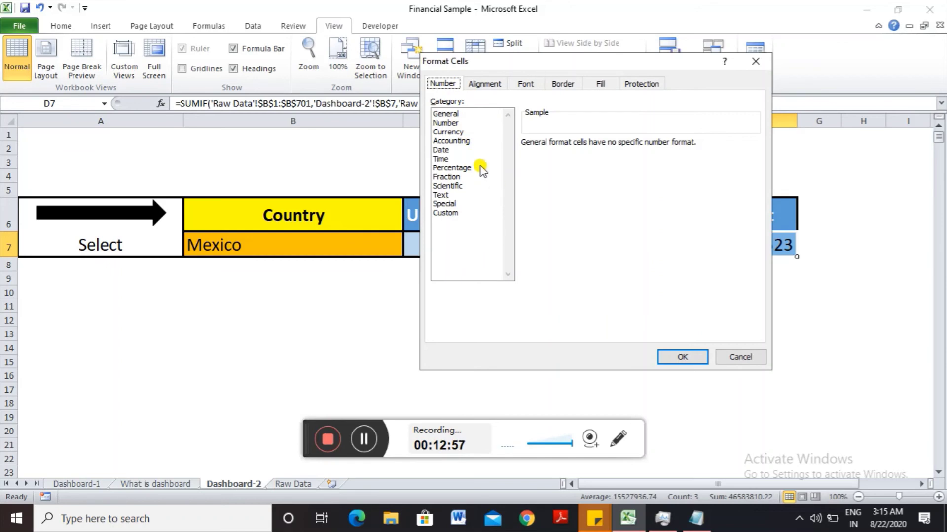
left_click(455, 132)
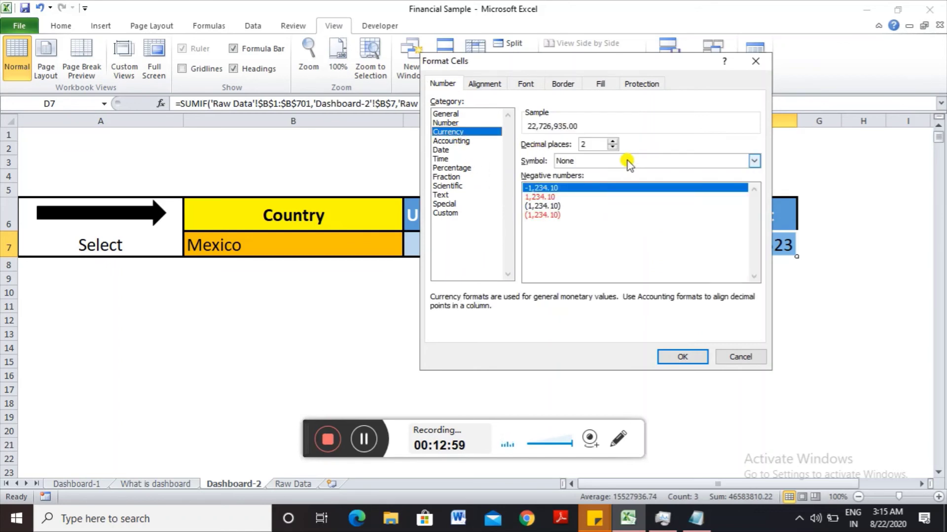
- Set the currency symbol for the Gross Sales, Sales and Profit totals to $ and apply the format
left_click(652, 160)
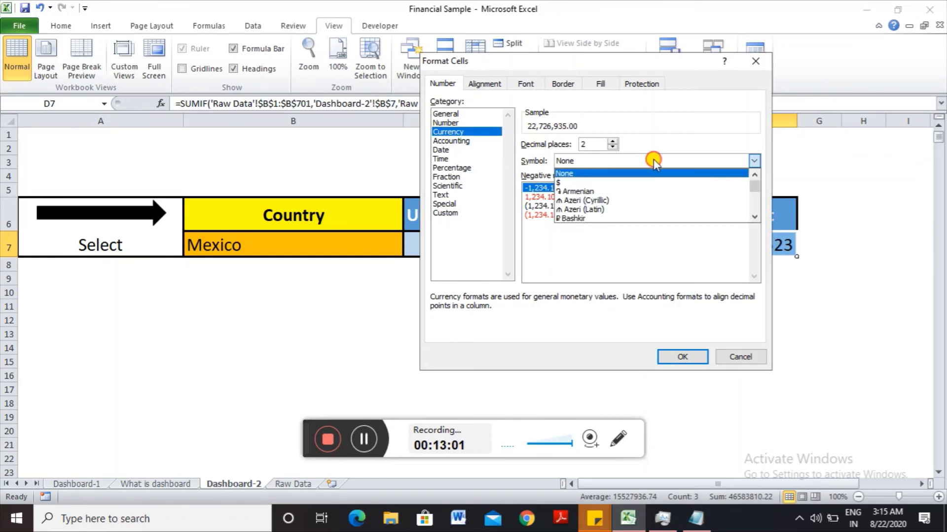
left_click(653, 161)
left_click(653, 162)
key("Down")
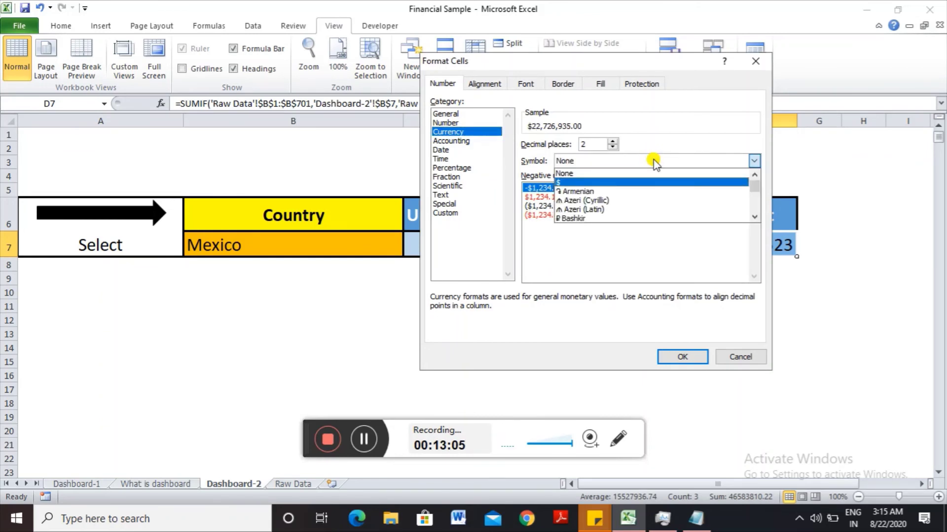
key("Down")
key("Down")
key("Down")
key("Down")
key("Down")
key("Down")
key("Down")
key("Down")
key("Down")
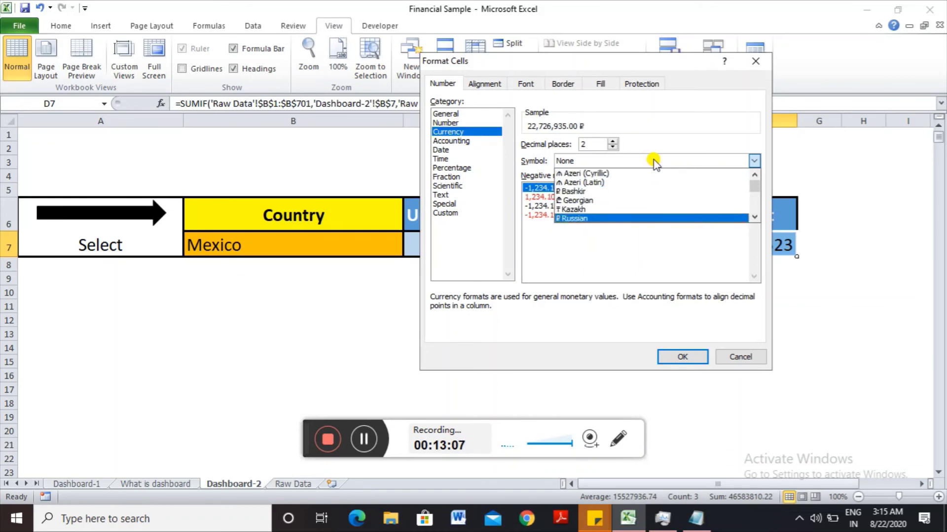
key("Down")
key("Down")
key("Down")
key("Down")
key("Down")
key("Down")
key("Down")
key("Down")
key("Down")
key("Down")
key("Down")
key("Down")
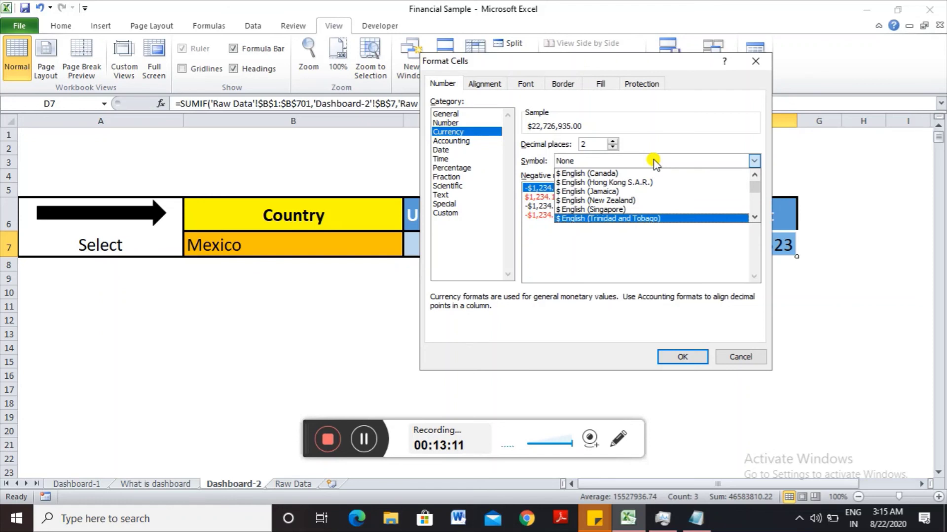
key("Up")
key("Up")
key("Up")
key("Up")
key("Up")
key("Up")
key("Up")
key("Up")
key("Up")
key("Up")
key("Up")
key("Up")
key("Up")
key("Up")
key("Up")
key("Up")
key("Up")
key("Up")
key("Up")
key("Up")
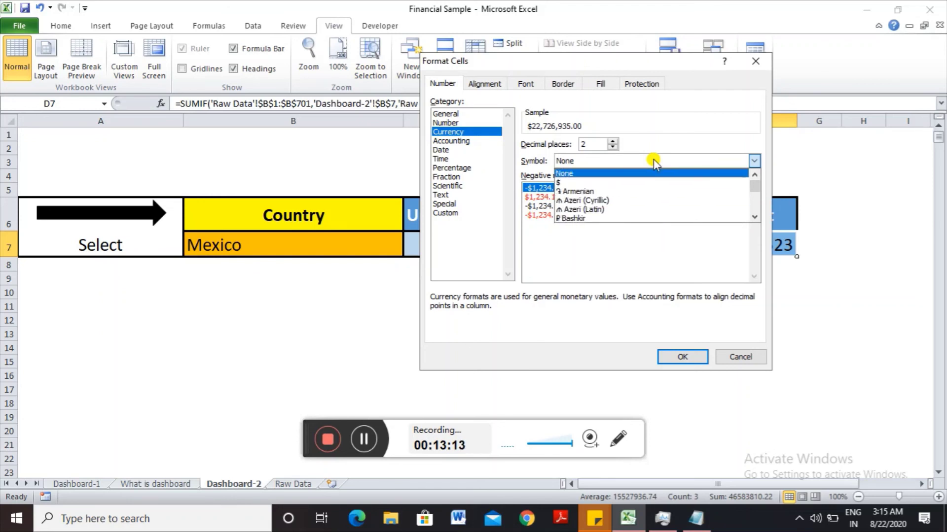
key("Down")
key("Return")
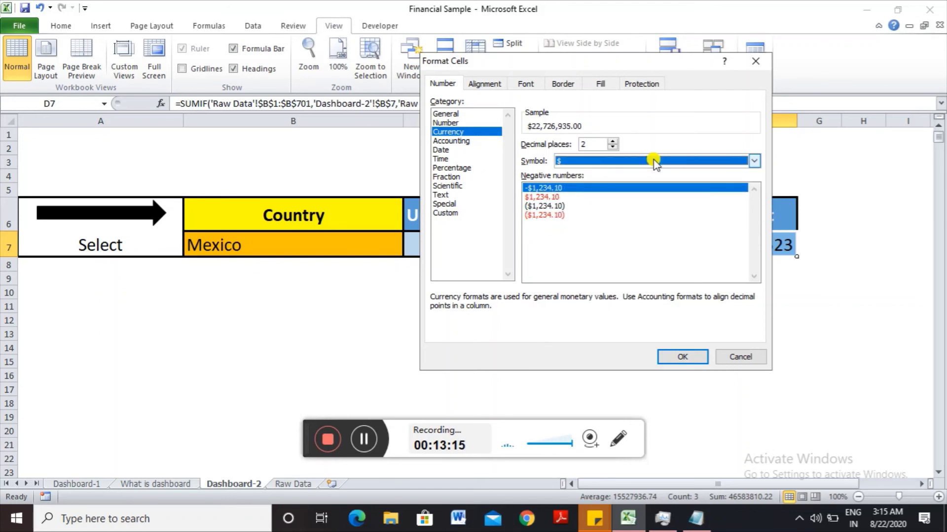
left_click(683, 356)
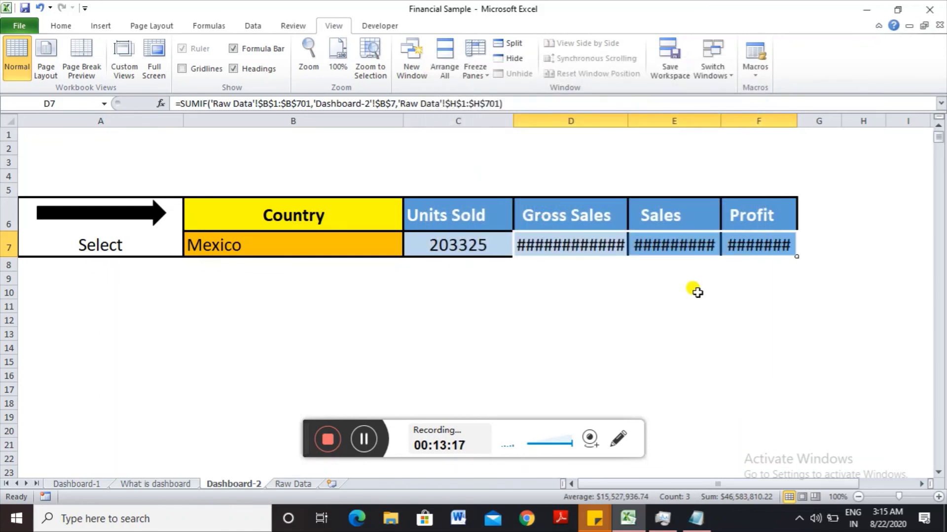
- Widen the Gross Sales, Sales and Profit columns for the currency amounts
left_click(589, 243)
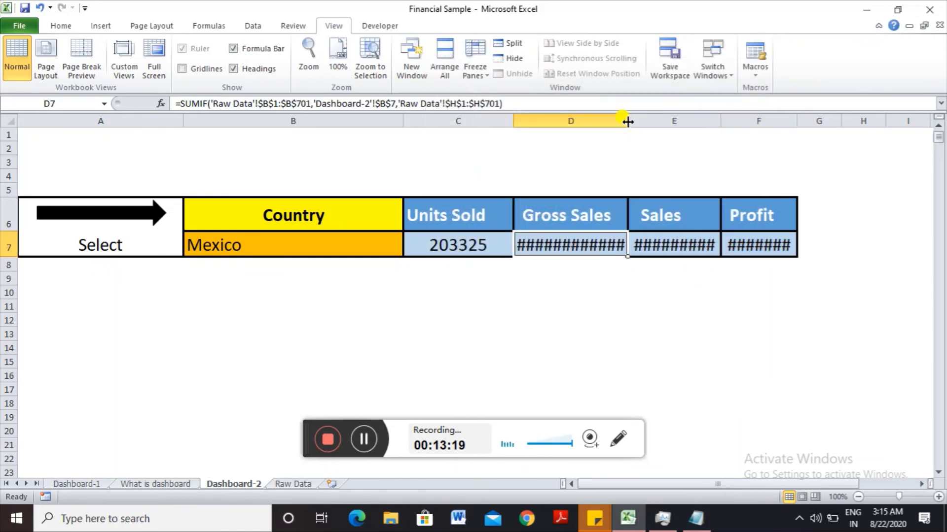
left_click_drag(627, 121, 641, 121)
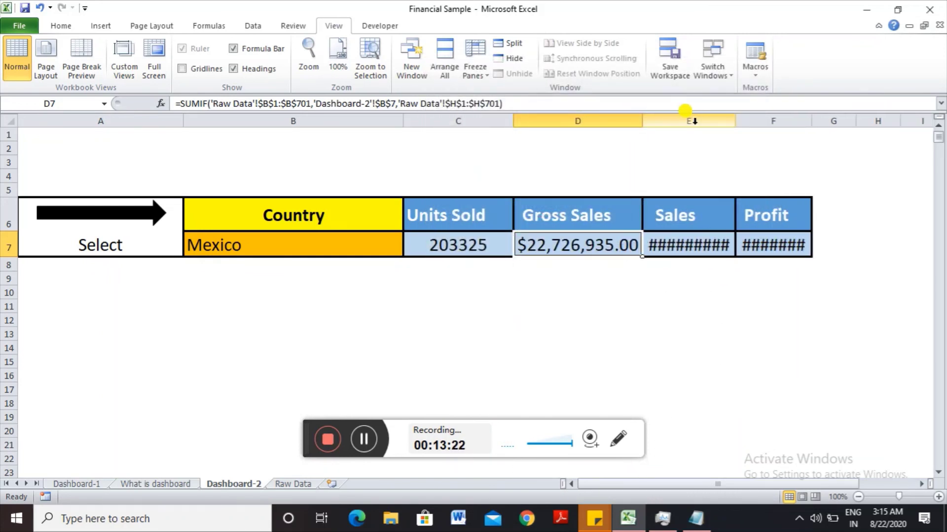
left_click_drag(735, 122, 764, 121)
left_click_drag(841, 121, 874, 122)
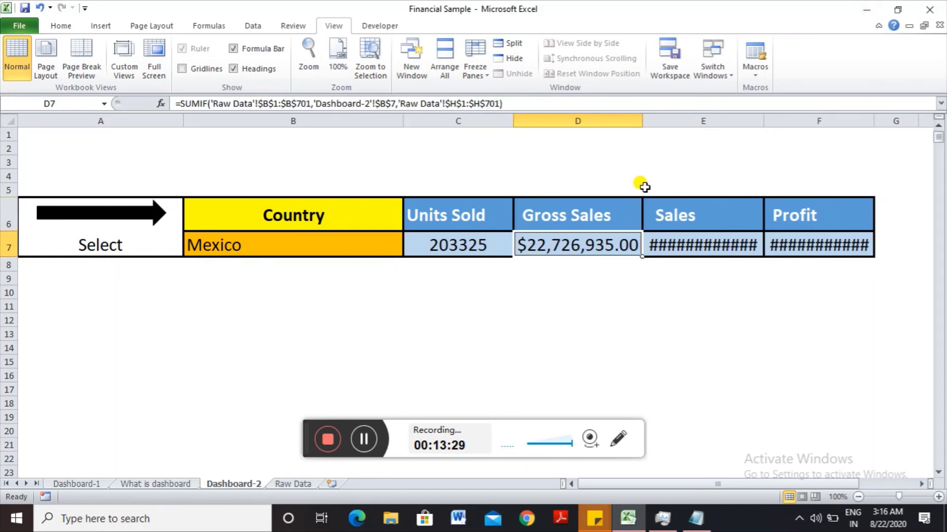
- Set the currency format of the totals in D7:F7 to 0 decimal places
key("shift+Right")
key("shift+Right")
key("shift+Right")
key("shift+Left")
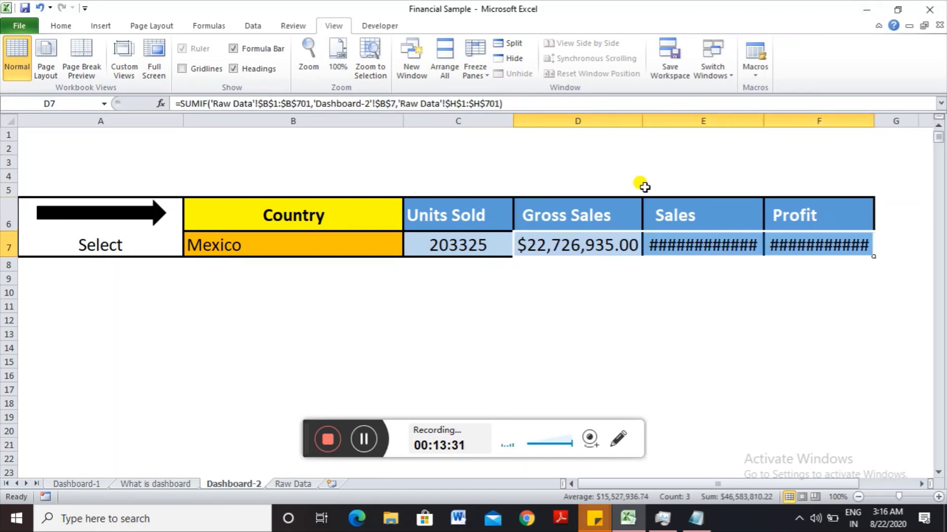
key("ctrl+1")
double_click(585, 144)
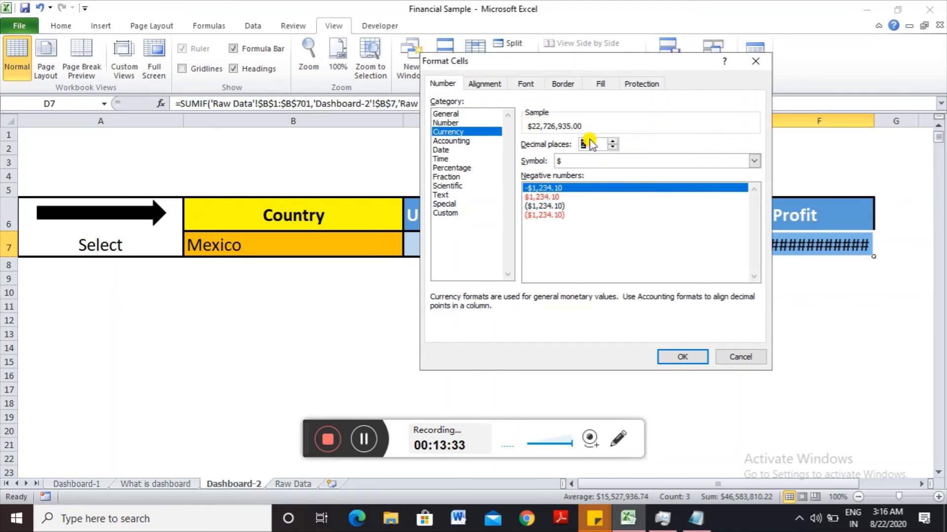
type("0")
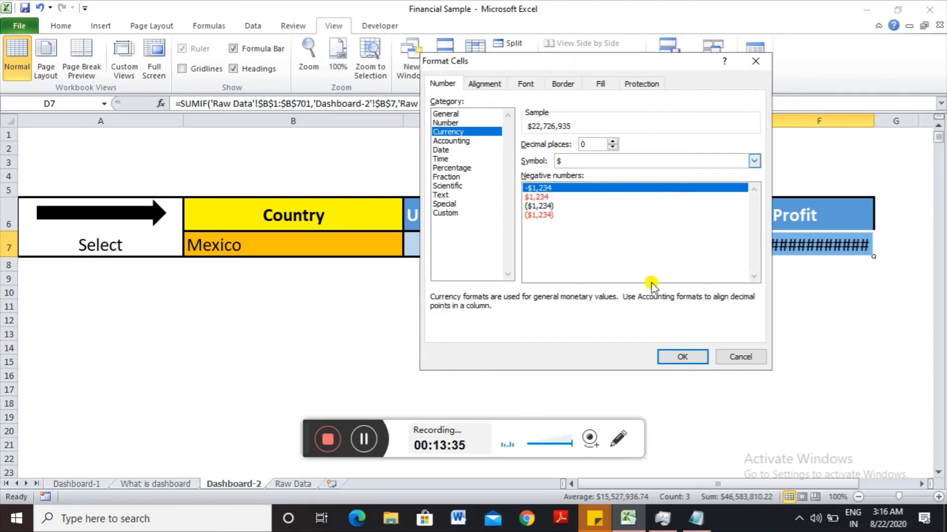
left_click(674, 356)
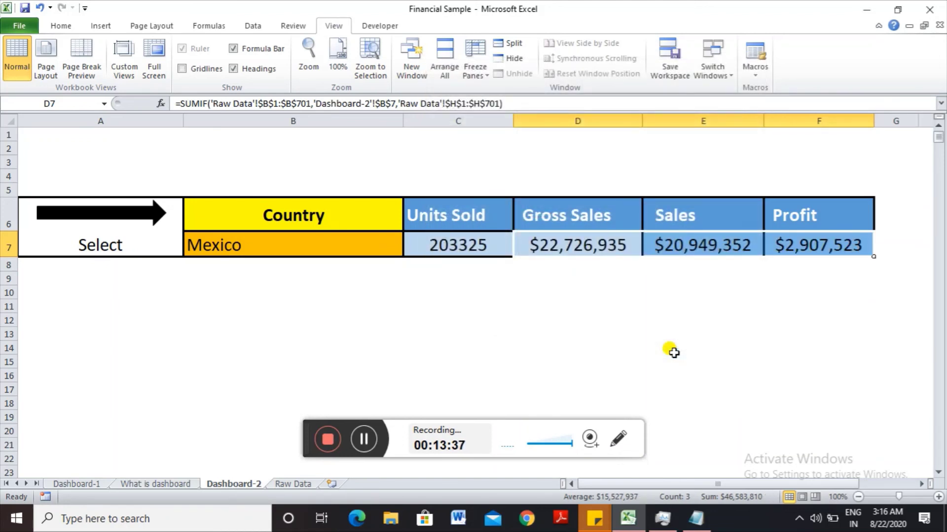
left_click(737, 318)
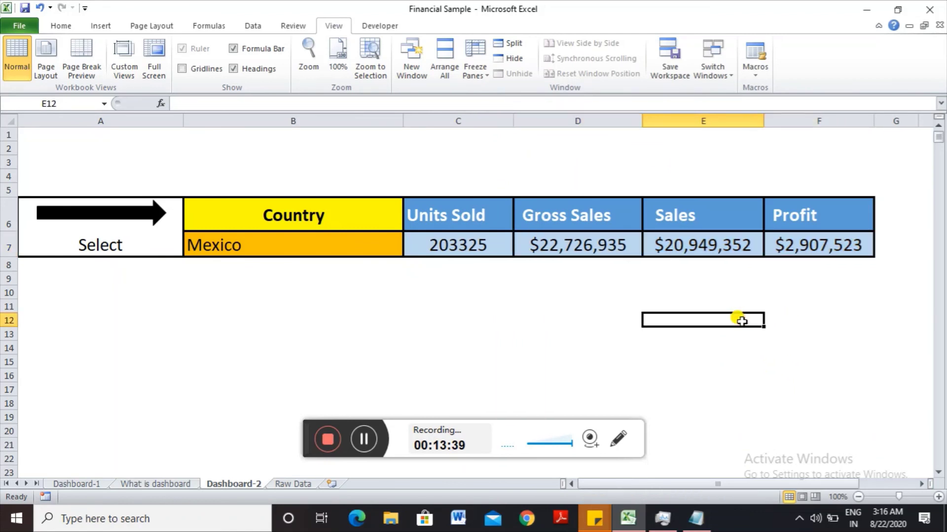
- Switch the country selector in B7 to United States of America and back to Mexico
key("Up")
key("Up")
key("Up")
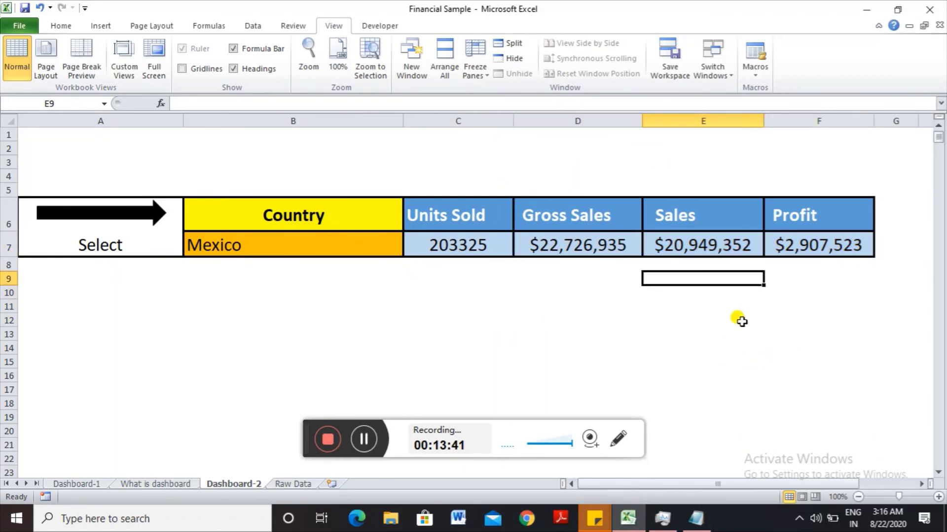
key("Up")
key("Up")
key("Left")
key("Left")
key("Left")
key("Left")
key("Right")
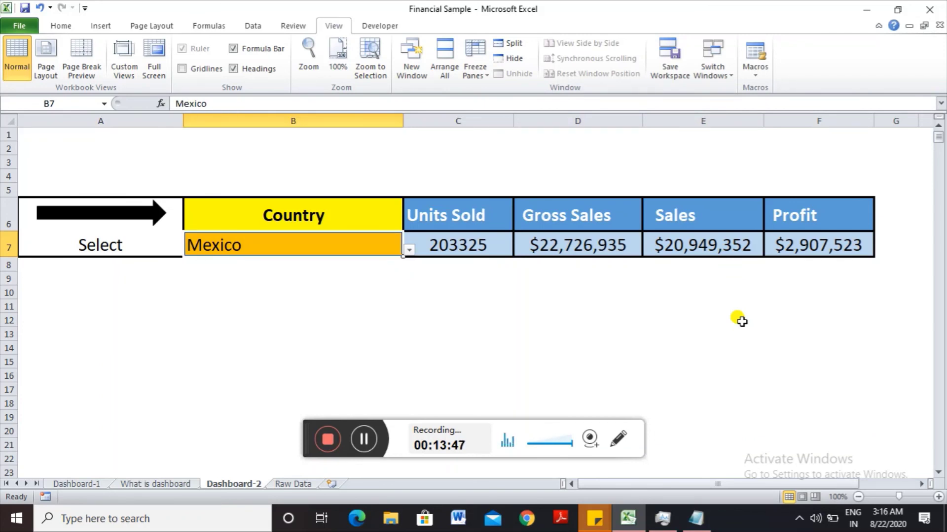
key("alt+Down")
key("Up")
key("Up")
key("Down")
key("Down")
key("Down")
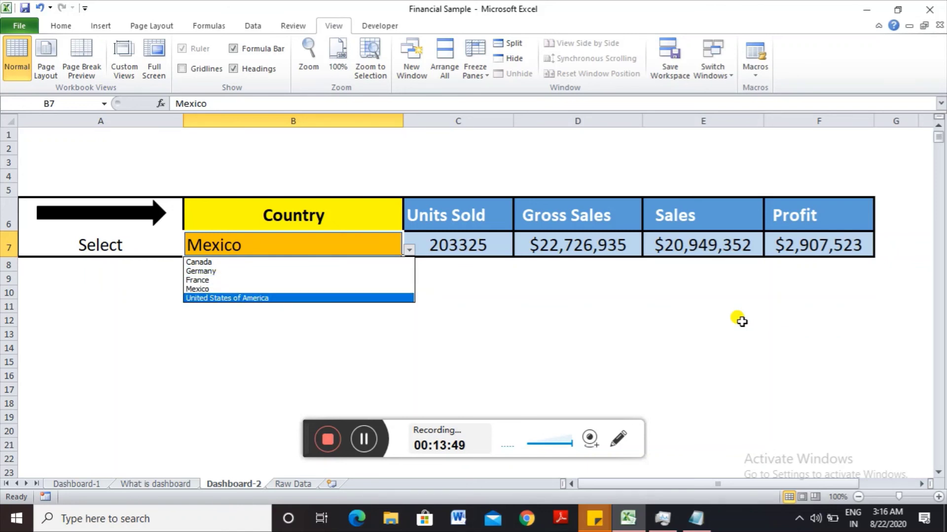
key("Return")
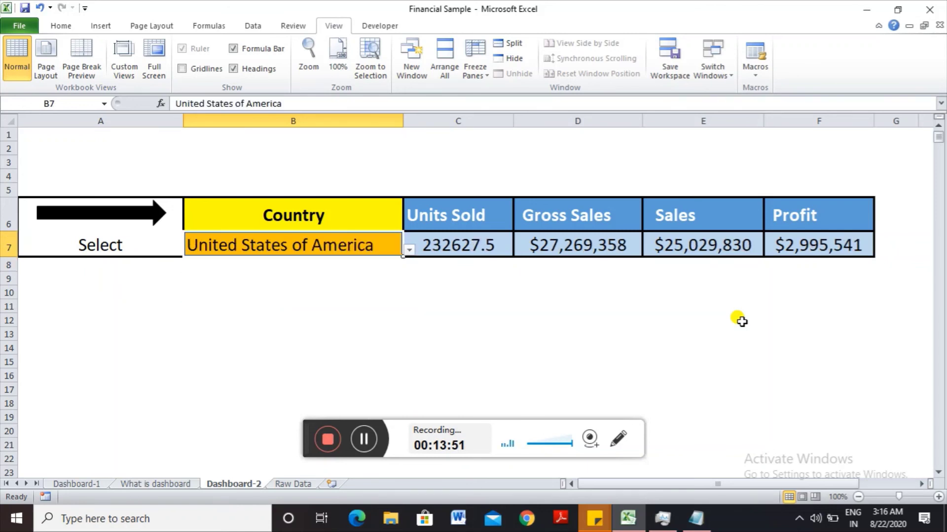
key("alt+Down")
key("Up")
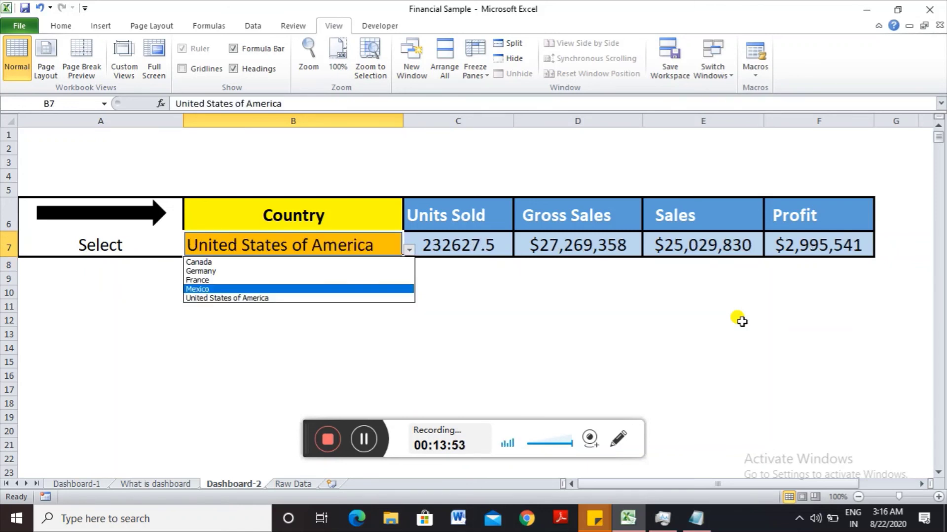
key("Return")
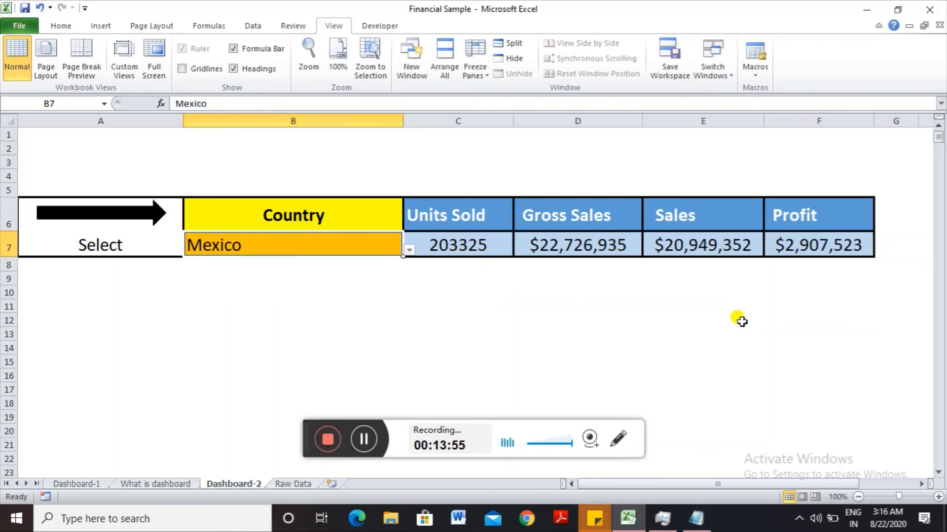
- Review the SUMIF totals in row 7 from Units Sold through Profit
key("Right")
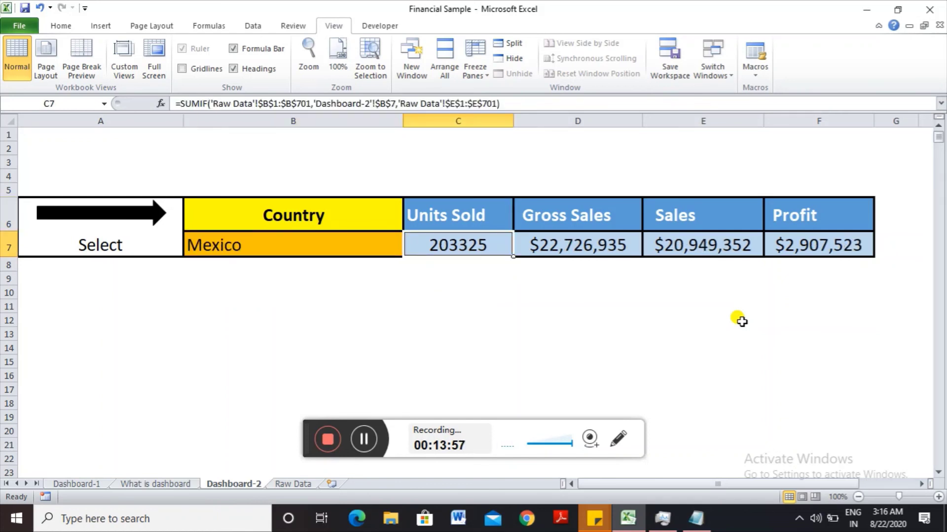
key("Up")
key("Up")
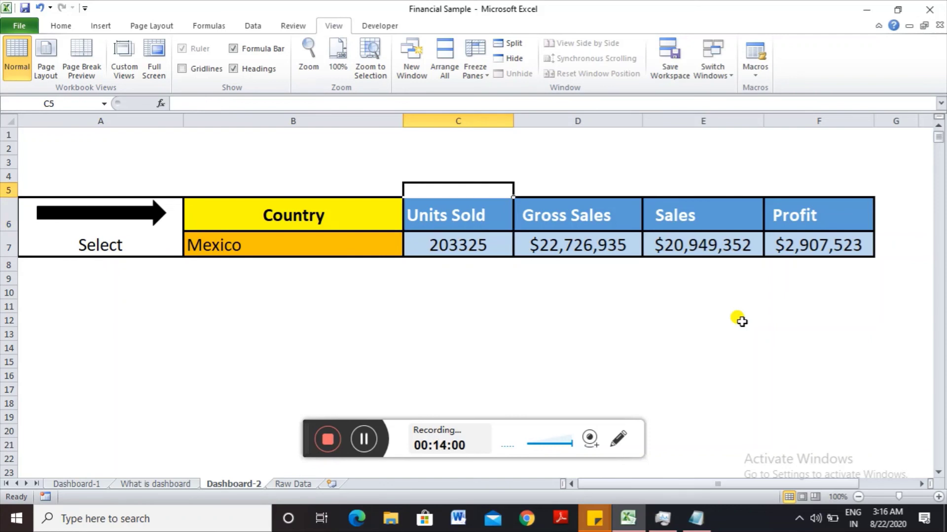
key("Up")
key("Down")
key("Down")
key("Down")
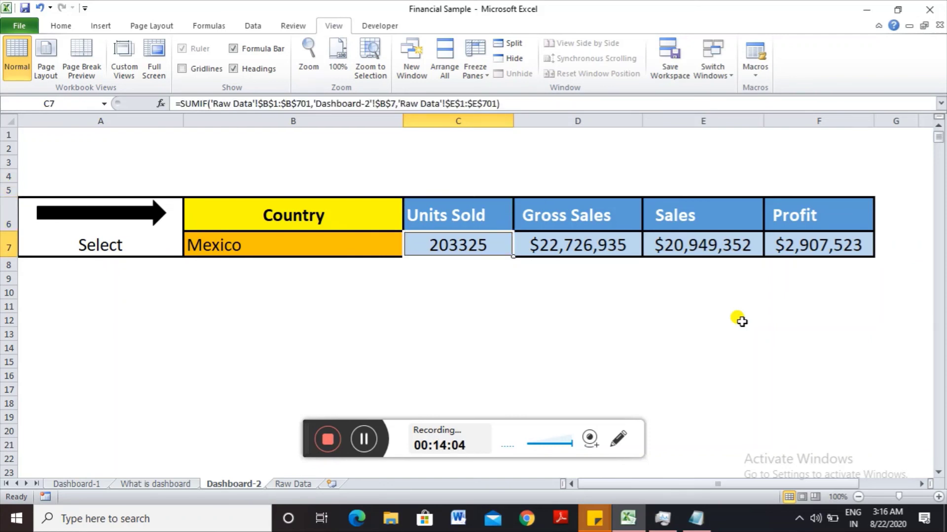
key("Left")
key("Right")
key("Right")
key("Right")
key("Right")
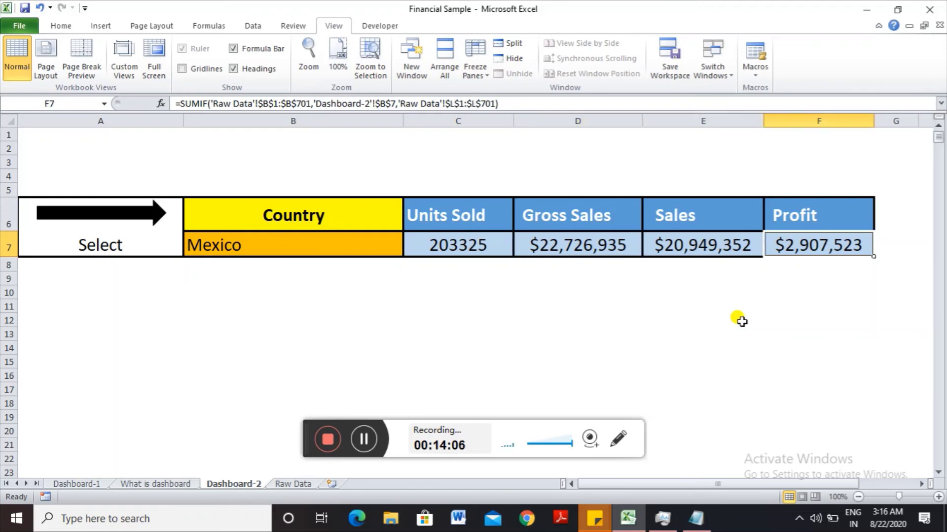
key("Home")
key("Right")
key("Right")
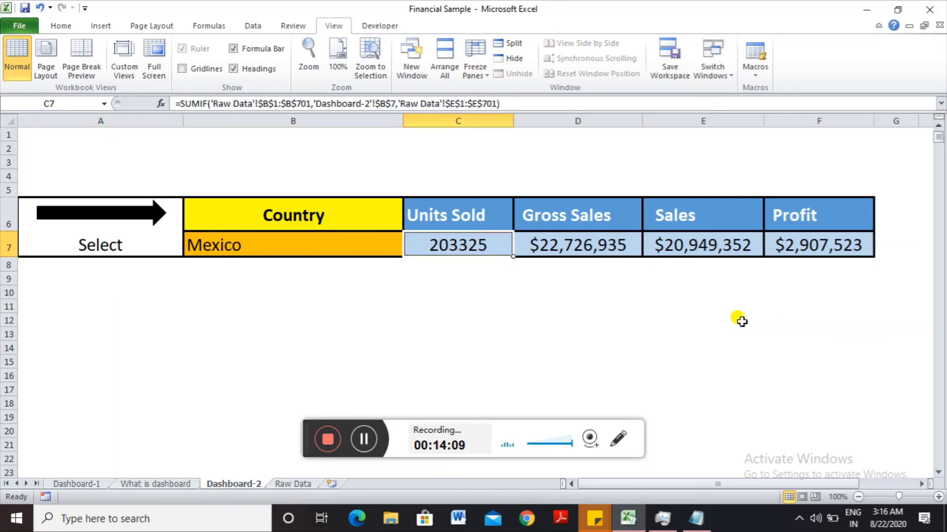
key("Down")
key("Up")
key("Up")
key("Down")
key("Down")
key("Down")
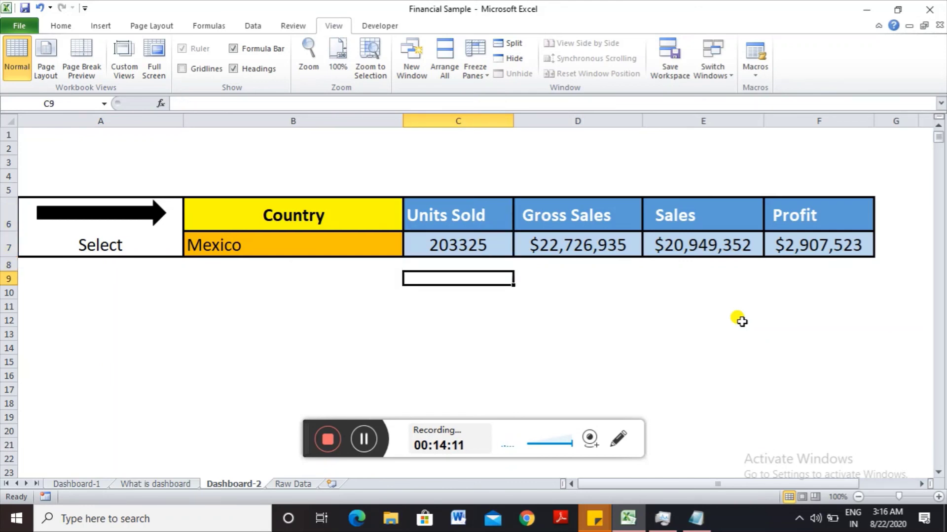
key("Left")
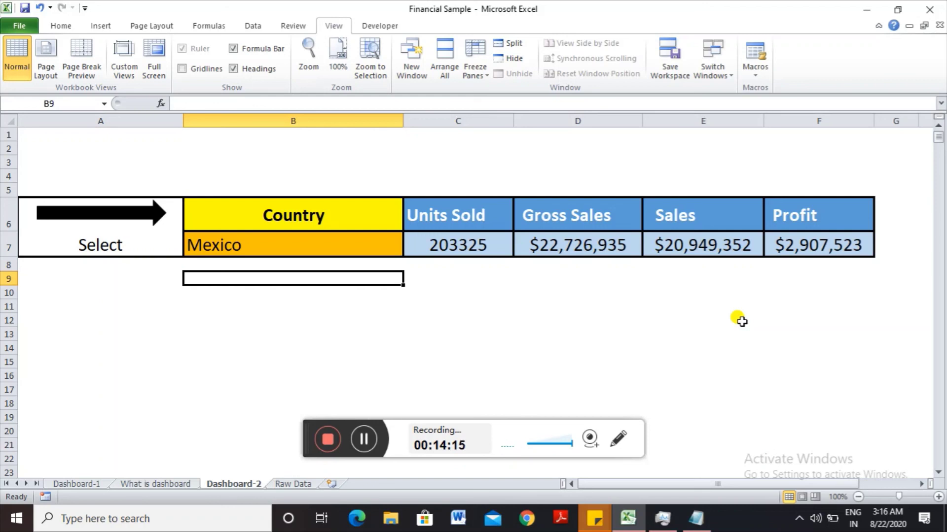
key("Up")
key("Up")
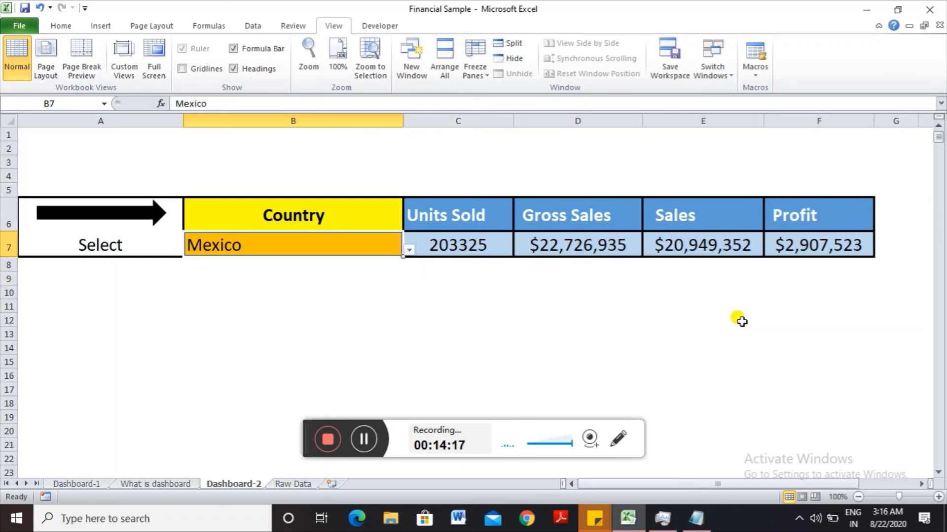
key("Down")
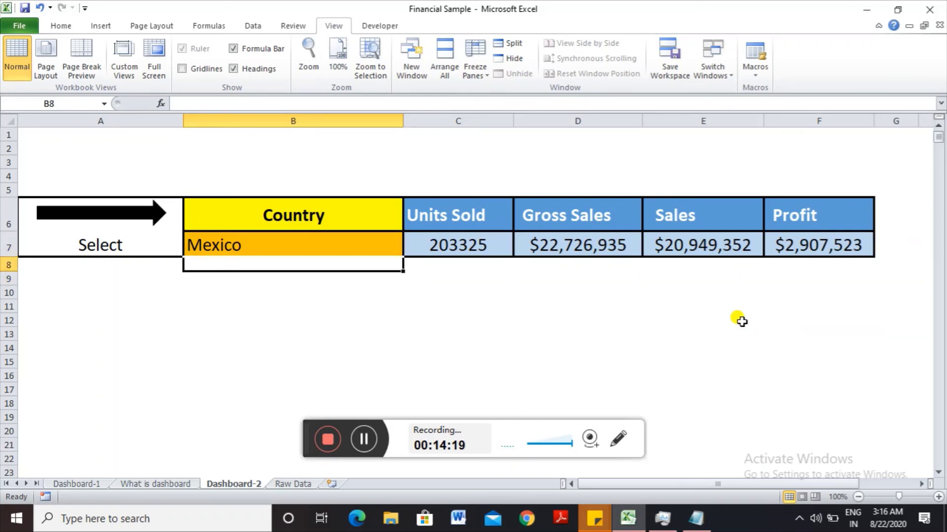
key("Up")
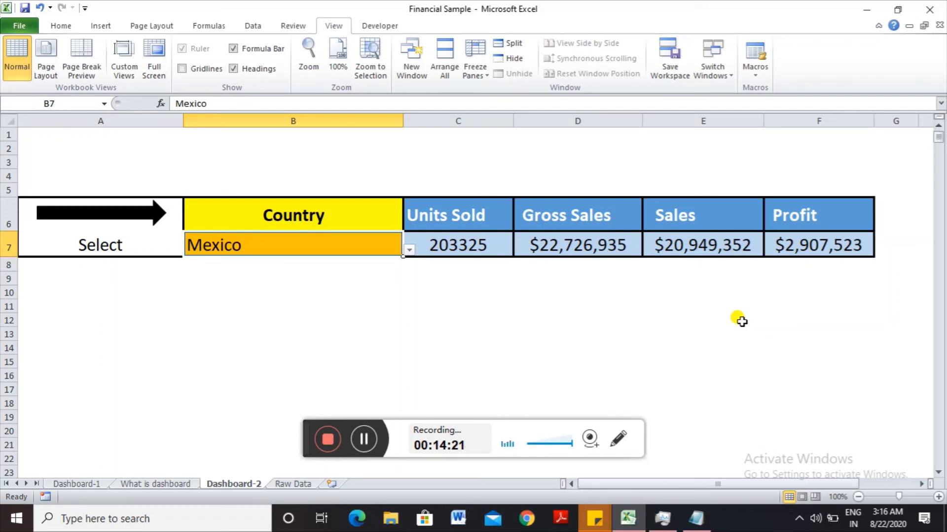
key("Up")
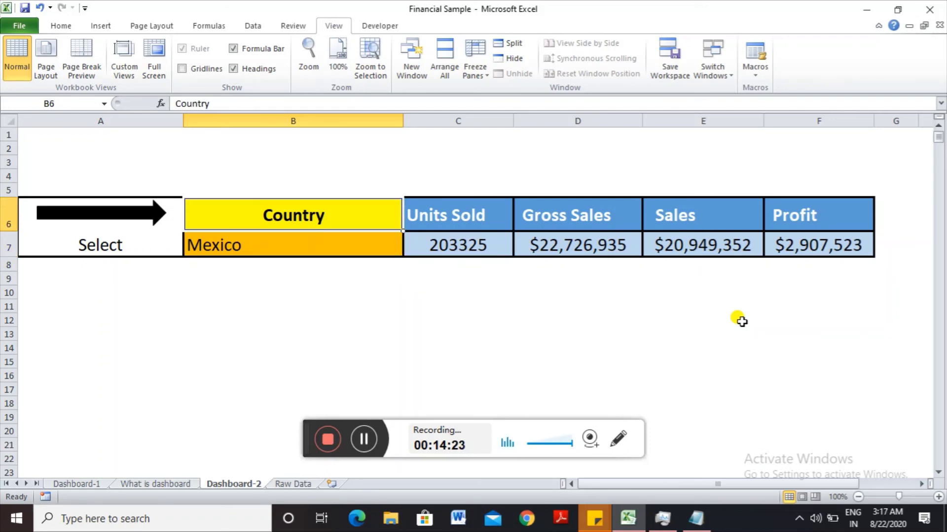
key("Down")
key("Down")
key("Up")
key("Up")
key("Up")
key("Up")
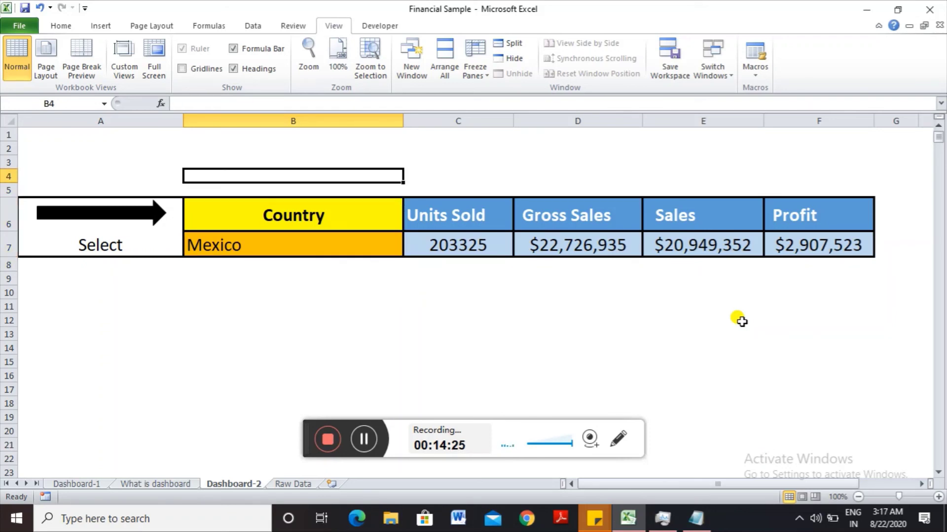